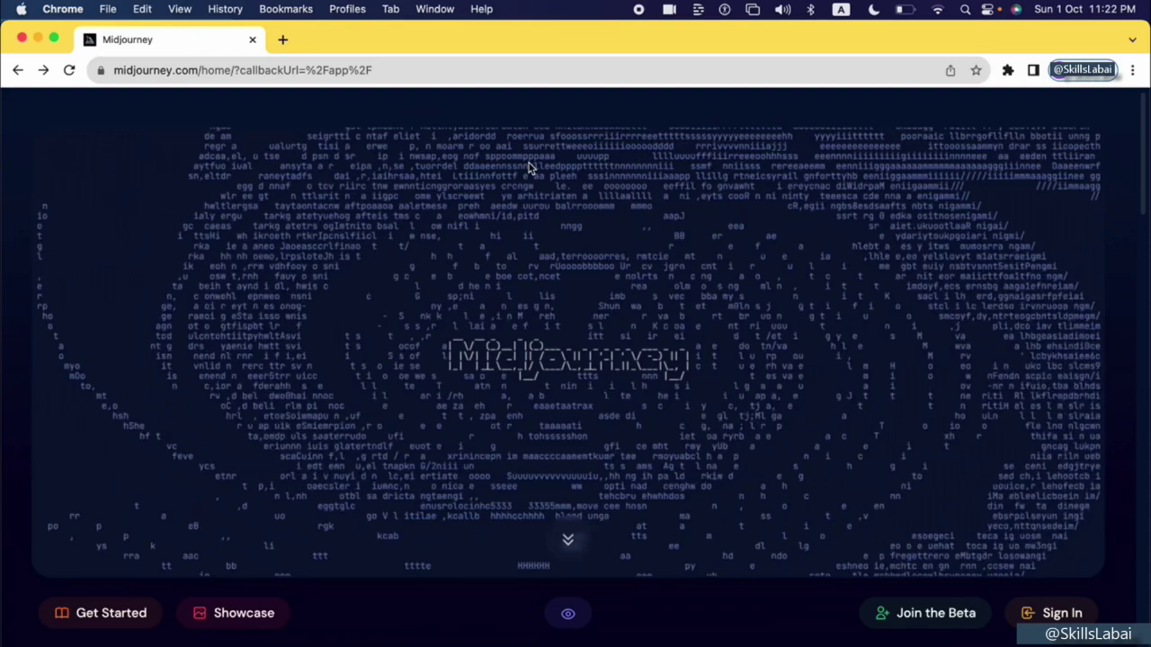
Look over the Midjourney home page's About section, then open the Get Started documentation.
{"action": "scroll", "coordinate": [529, 165], "scroll_direction": "down", "scroll_amount": 2}
{"action": "scroll", "coordinate": [528, 167], "scroll_direction": "down", "scroll_amount": 5}
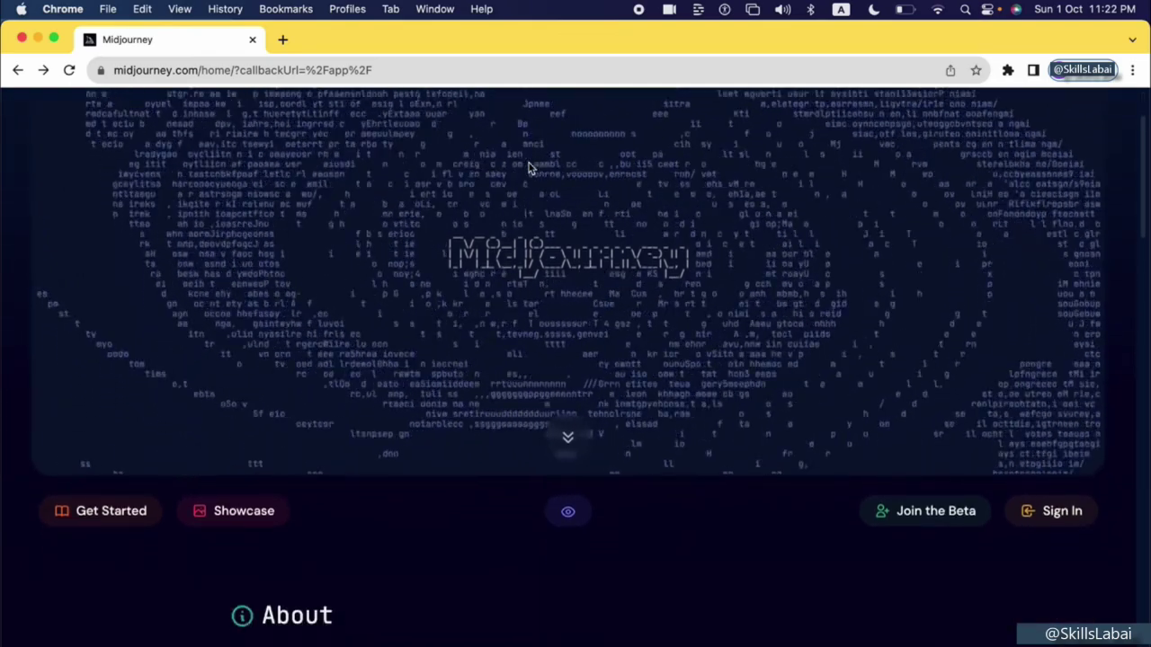
{"action": "scroll", "coordinate": [529, 165], "scroll_direction": "down", "scroll_amount": 4}
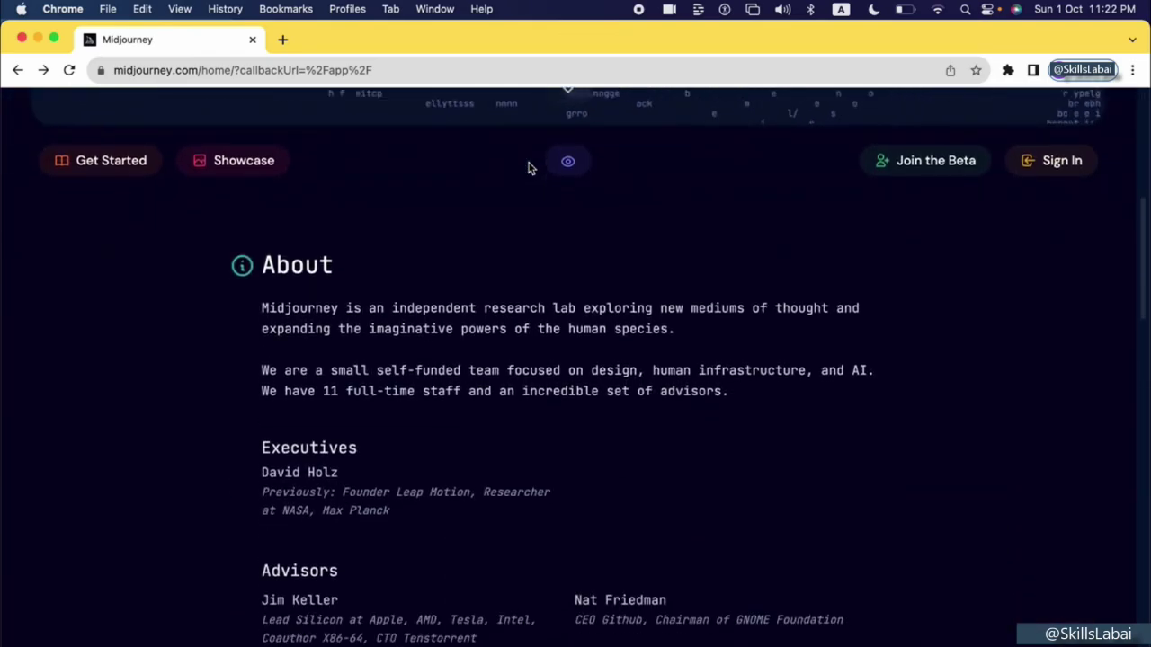
{"action": "scroll", "coordinate": [529, 166], "scroll_direction": "up", "scroll_amount": 4}
{"action": "left_click", "coordinate": [133, 304]}
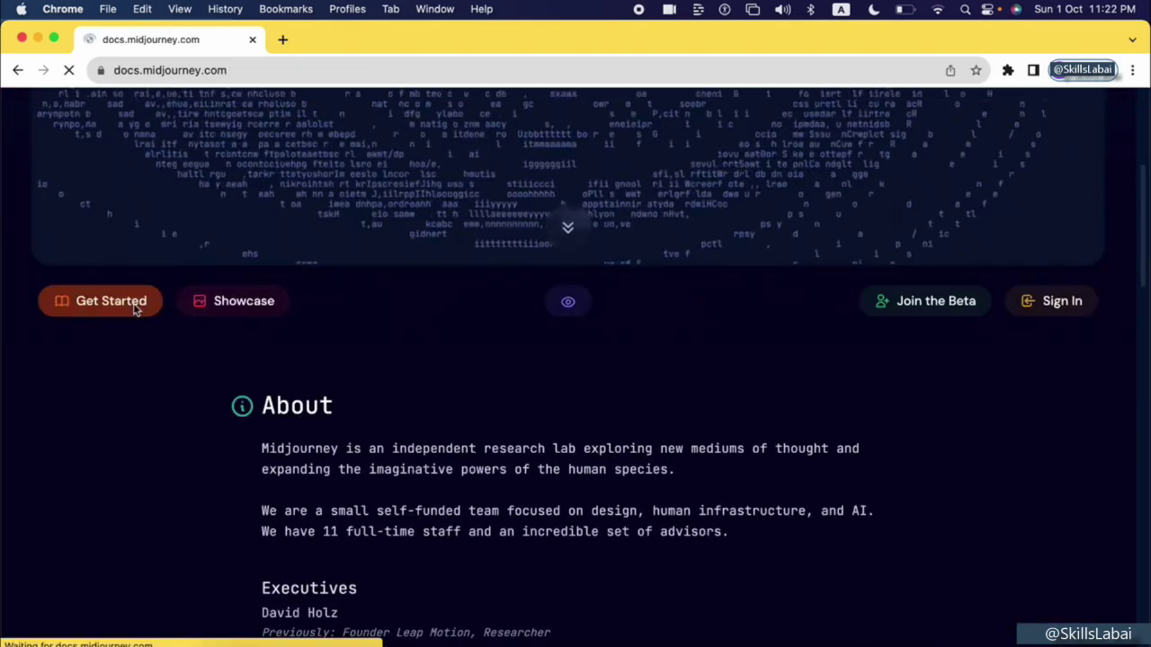
Open the User Guide from the documentation topics and go to the Command List page under Commands.
{"action": "scroll", "coordinate": [500, 388], "scroll_direction": "down", "scroll_amount": 10}
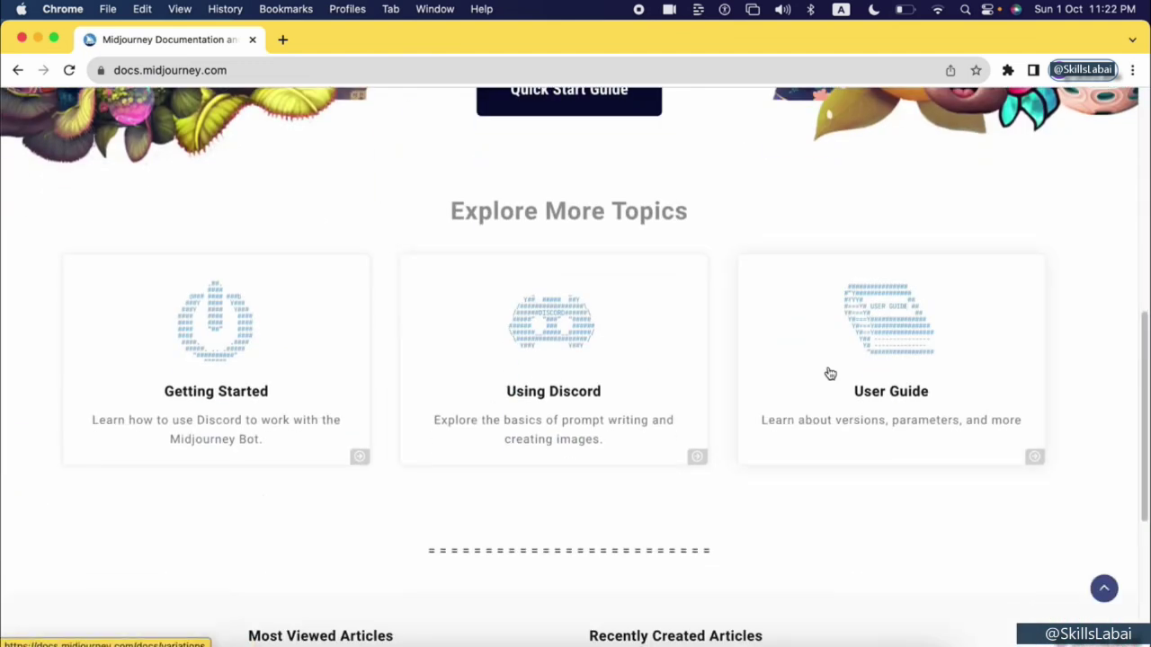
{"action": "left_click", "coordinate": [828, 374]}
{"action": "scroll", "coordinate": [211, 403], "scroll_direction": "down", "scroll_amount": 2}
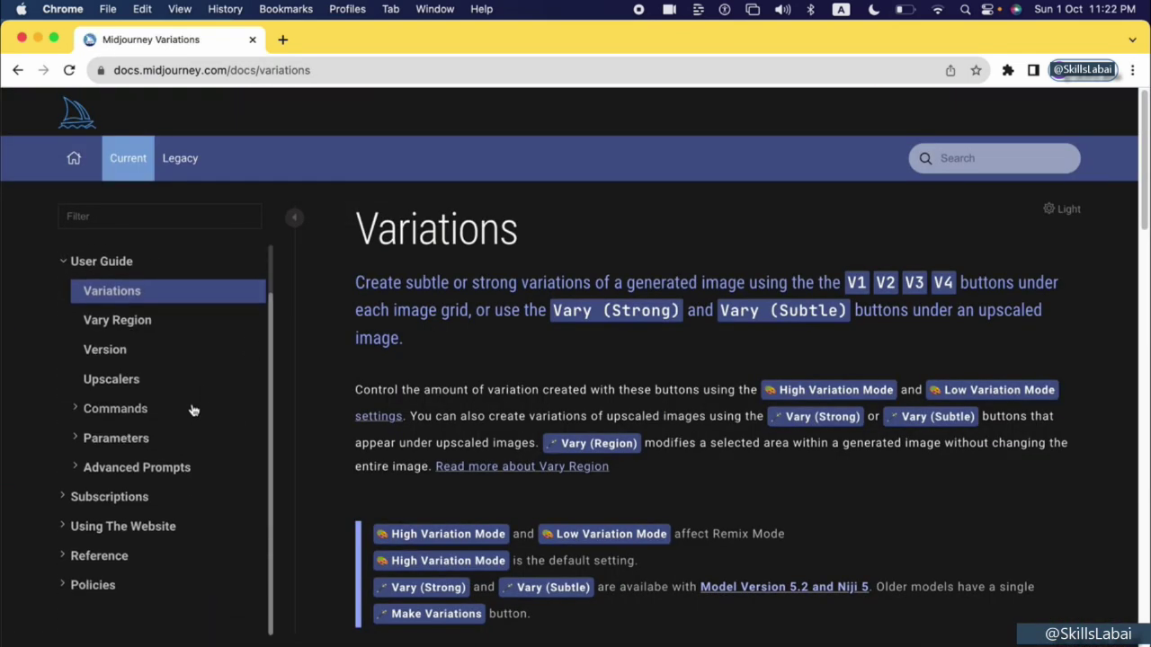
{"action": "left_click", "coordinate": [121, 410]}
{"action": "scroll", "coordinate": [159, 422], "scroll_direction": "down", "scroll_amount": 3}
{"action": "left_click", "coordinate": [152, 360]}
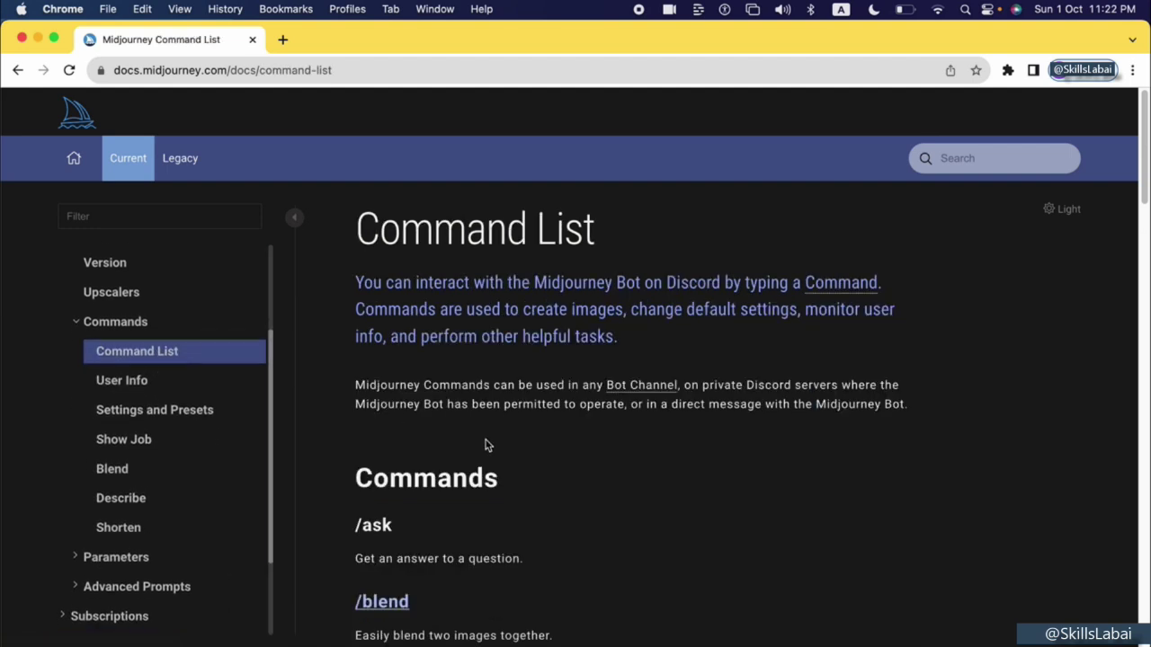
Read through the Command List descriptions from /ask to /imagine.
{"action": "scroll", "coordinate": [485, 439], "scroll_direction": "down", "scroll_amount": 1}
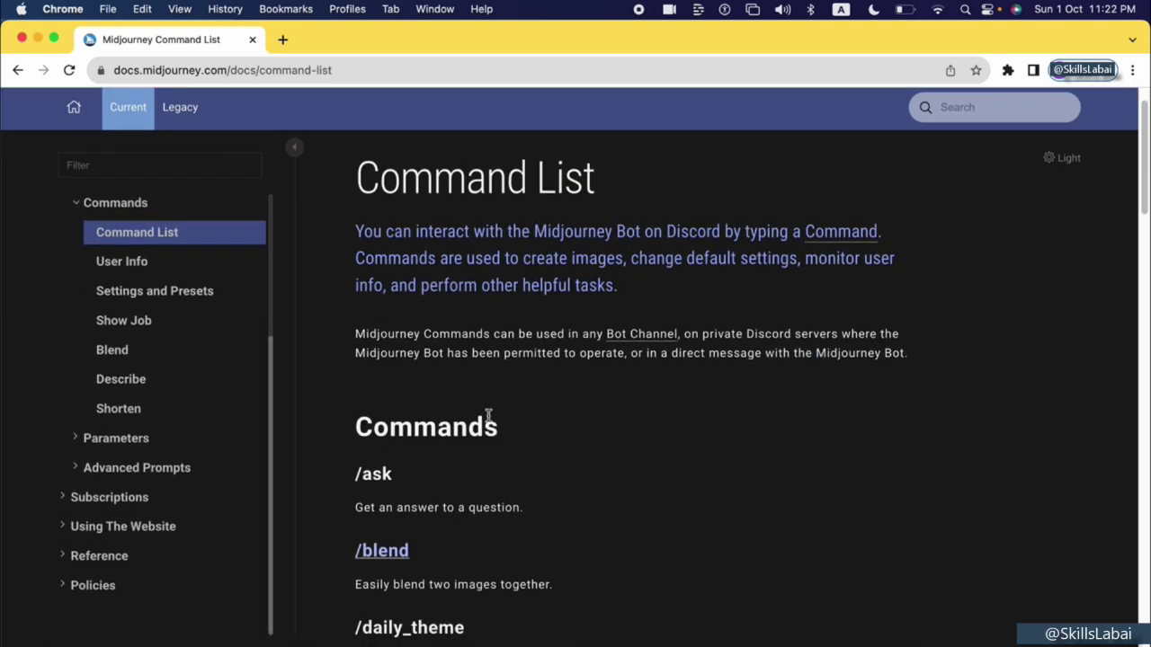
{"action": "scroll", "coordinate": [488, 415], "scroll_direction": "down", "scroll_amount": 1}
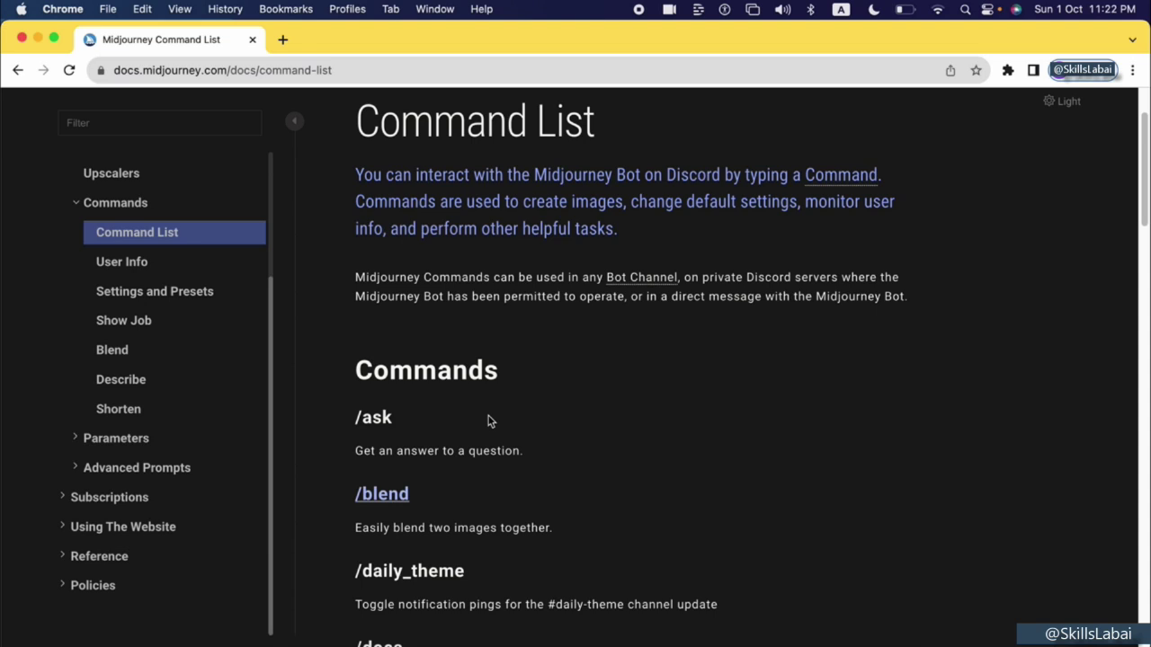
{"action": "scroll", "coordinate": [488, 421], "scroll_direction": "down", "scroll_amount": 5}
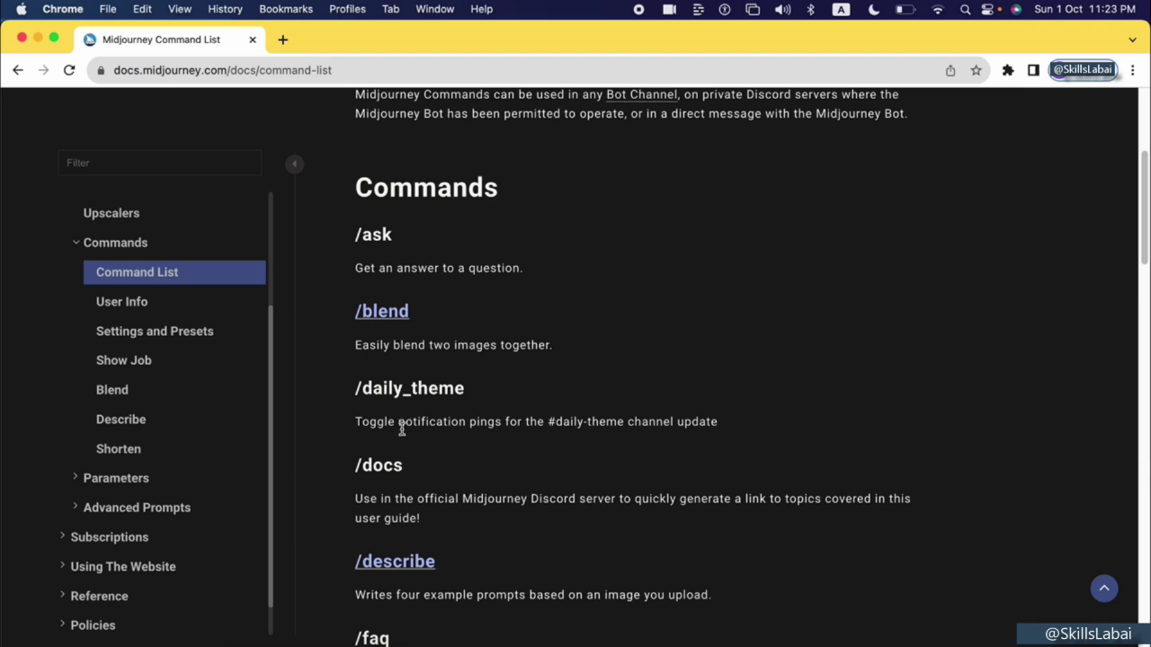
{"action": "scroll", "coordinate": [403, 464], "scroll_direction": "down", "scroll_amount": 3}
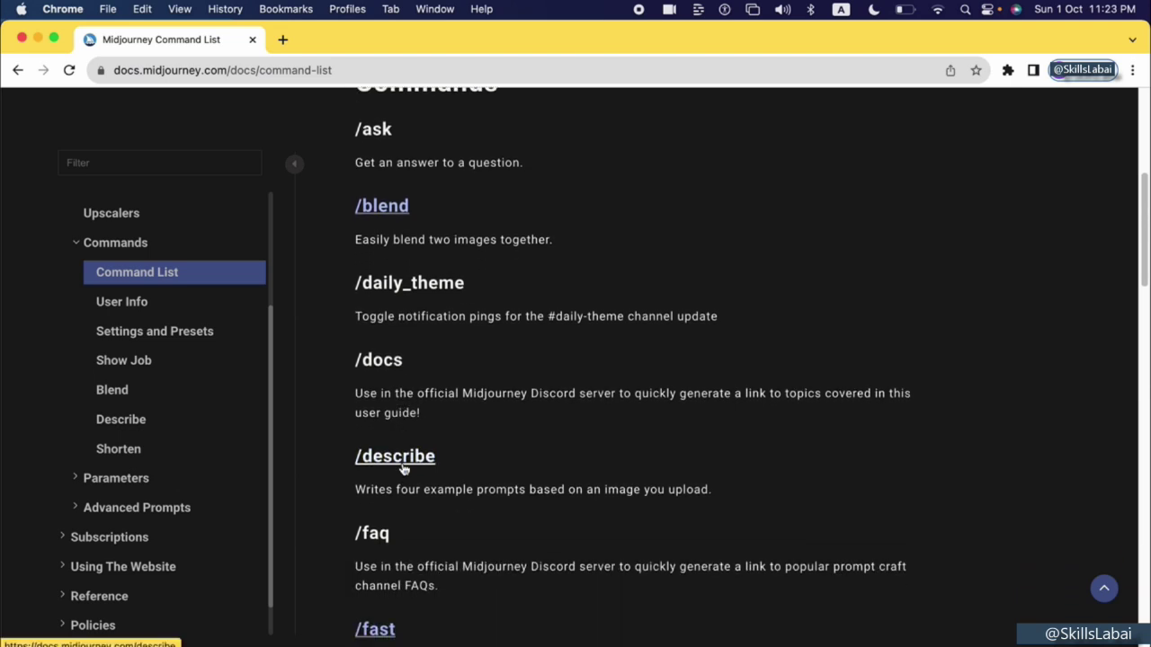
{"action": "scroll", "coordinate": [403, 467], "scroll_direction": "down", "scroll_amount": 2}
{"action": "scroll", "coordinate": [403, 468], "scroll_direction": "down", "scroll_amount": 2}
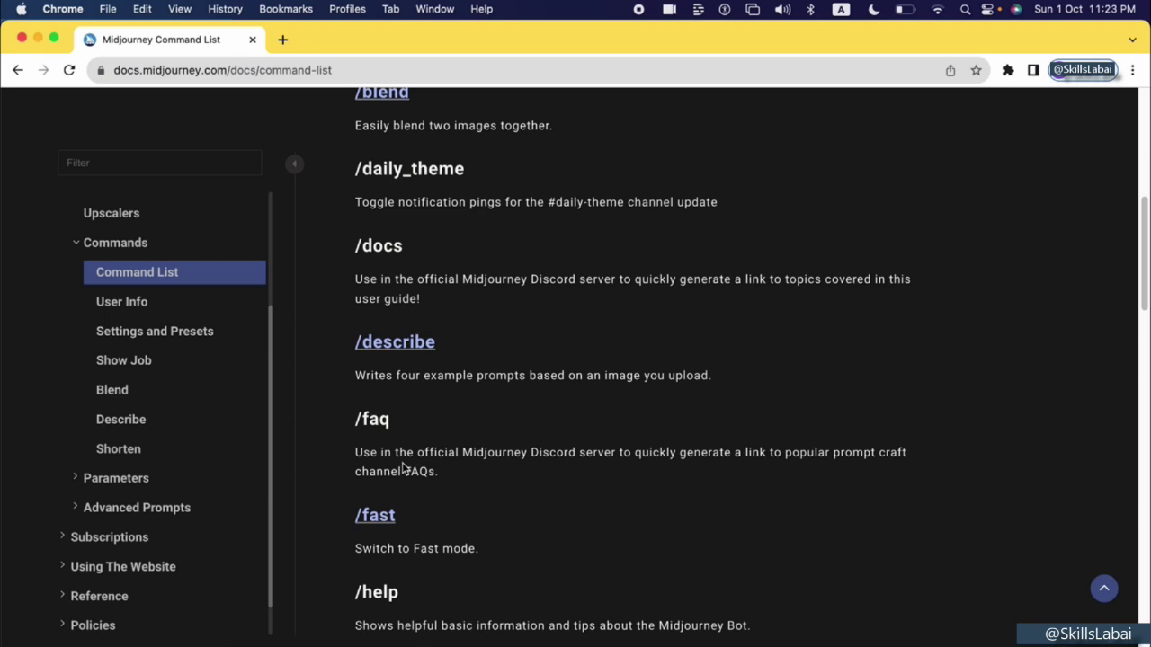
{"action": "scroll", "coordinate": [403, 467], "scroll_direction": "down", "scroll_amount": 3}
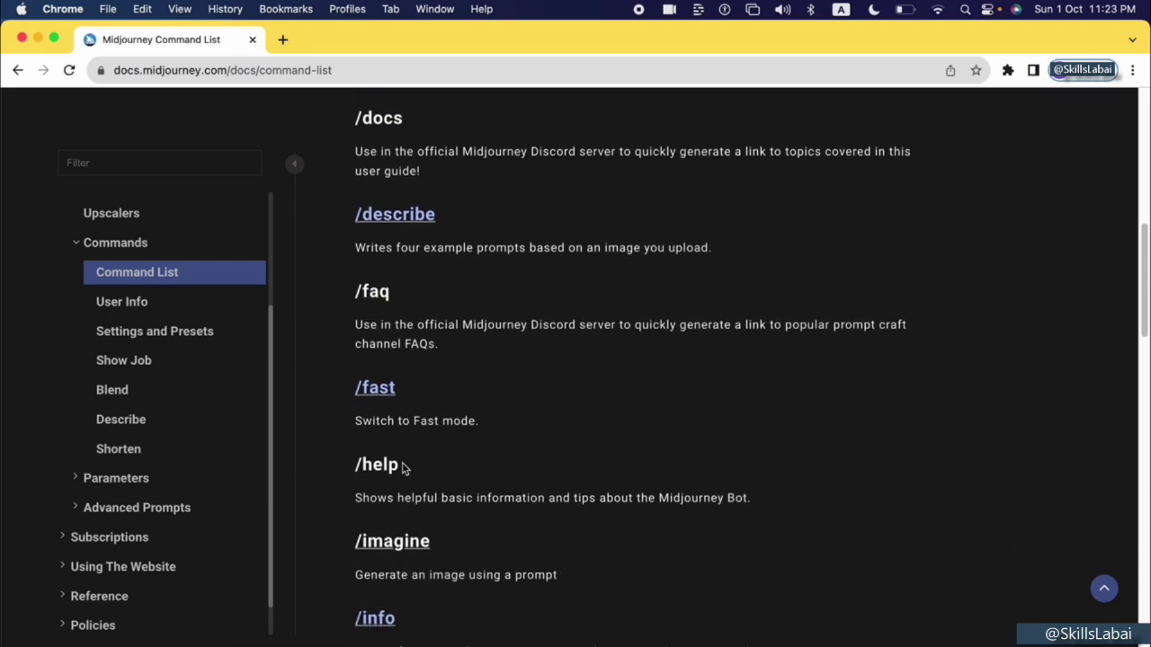
{"action": "scroll", "coordinate": [400, 468], "scroll_direction": "down", "scroll_amount": 4}
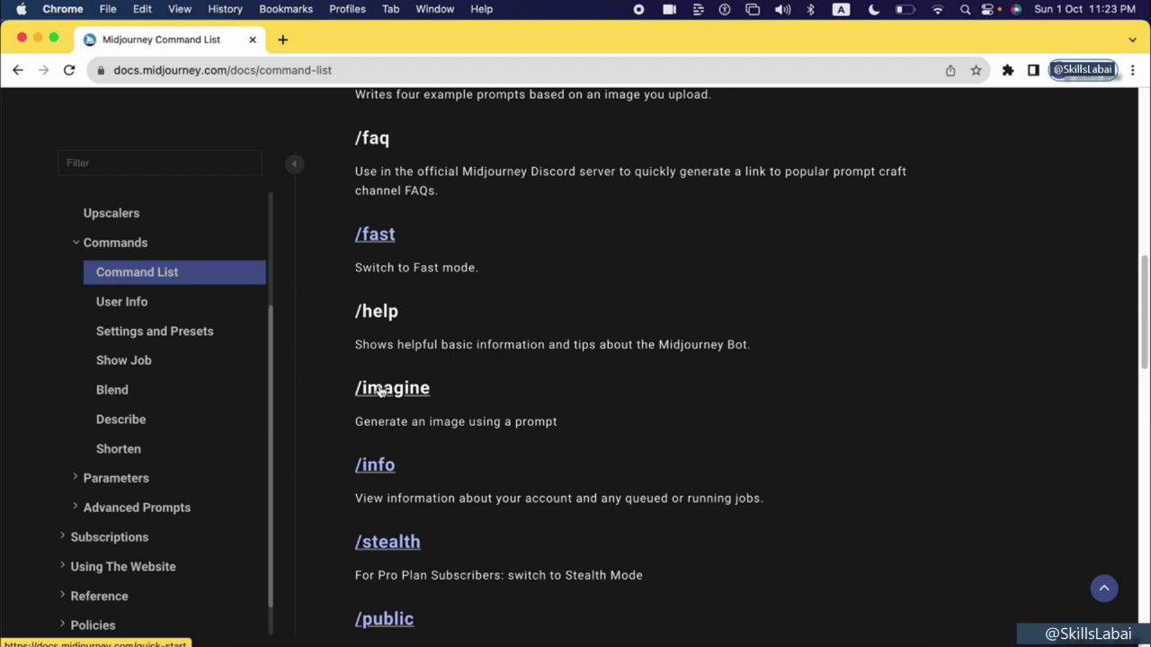
Follow the /imagine link to the Quick Start guide and read its steps through the Image Generation Process section.
{"action": "left_click", "coordinate": [380, 391]}
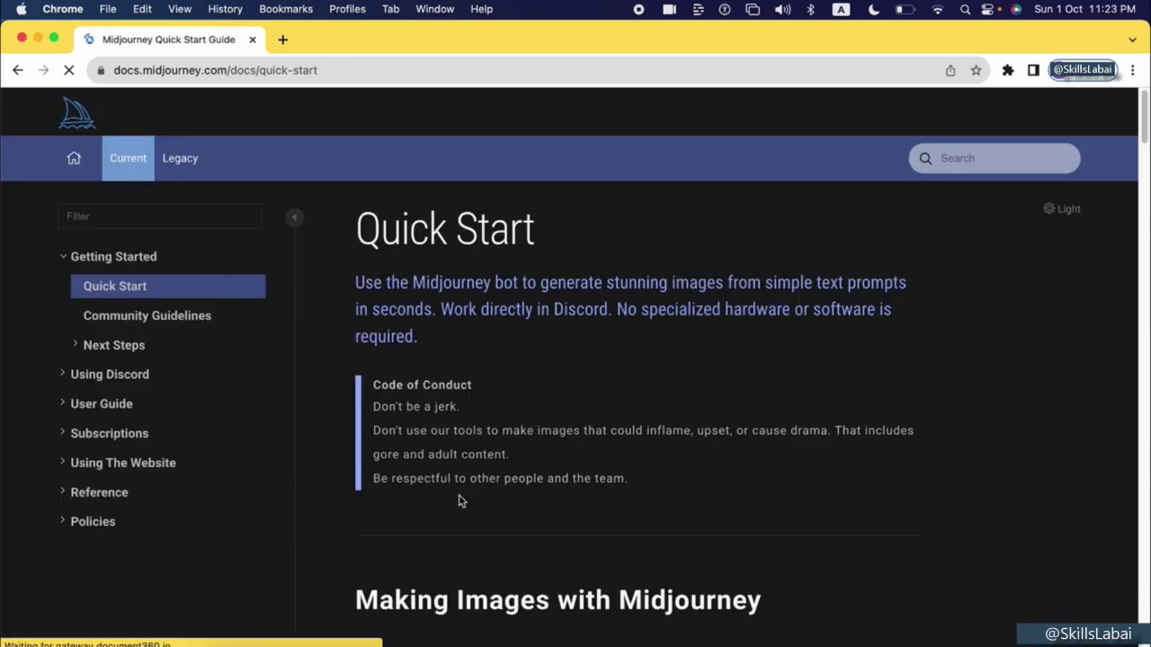
{"action": "scroll", "coordinate": [458, 500], "scroll_direction": "down", "scroll_amount": 10}
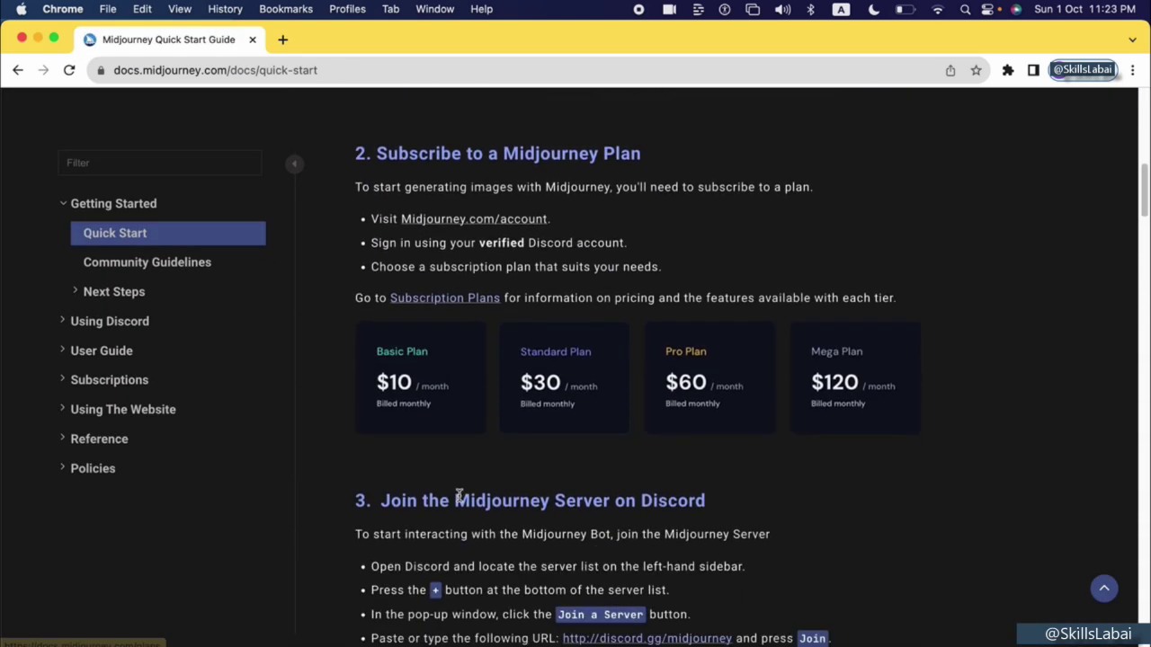
{"action": "scroll", "coordinate": [459, 495], "scroll_direction": "down", "scroll_amount": 6}
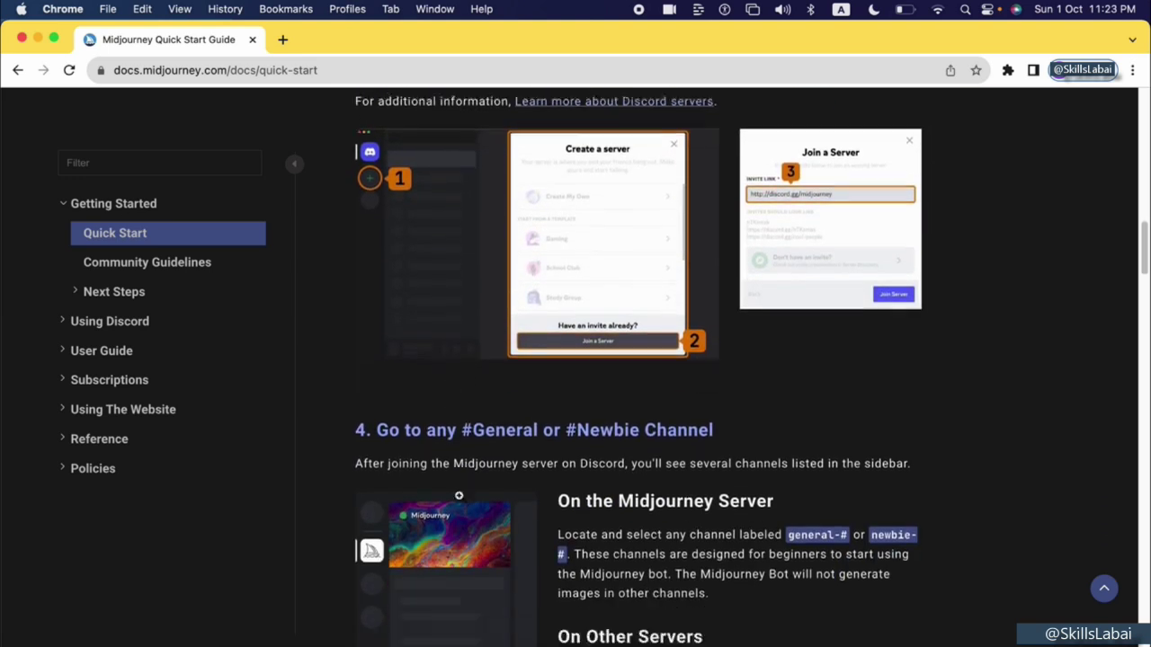
{"action": "scroll", "coordinate": [458, 495], "scroll_direction": "down", "scroll_amount": 6}
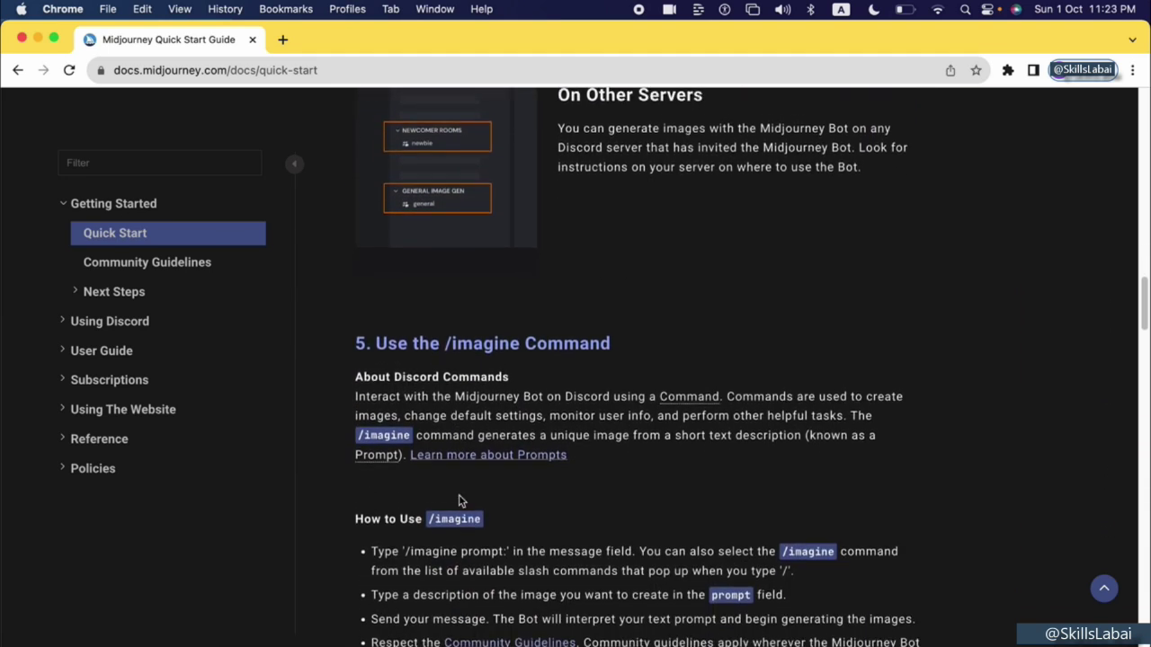
{"action": "scroll", "coordinate": [458, 501], "scroll_direction": "down", "scroll_amount": 1}
{"action": "scroll", "coordinate": [465, 380], "scroll_direction": "down", "scroll_amount": 1}
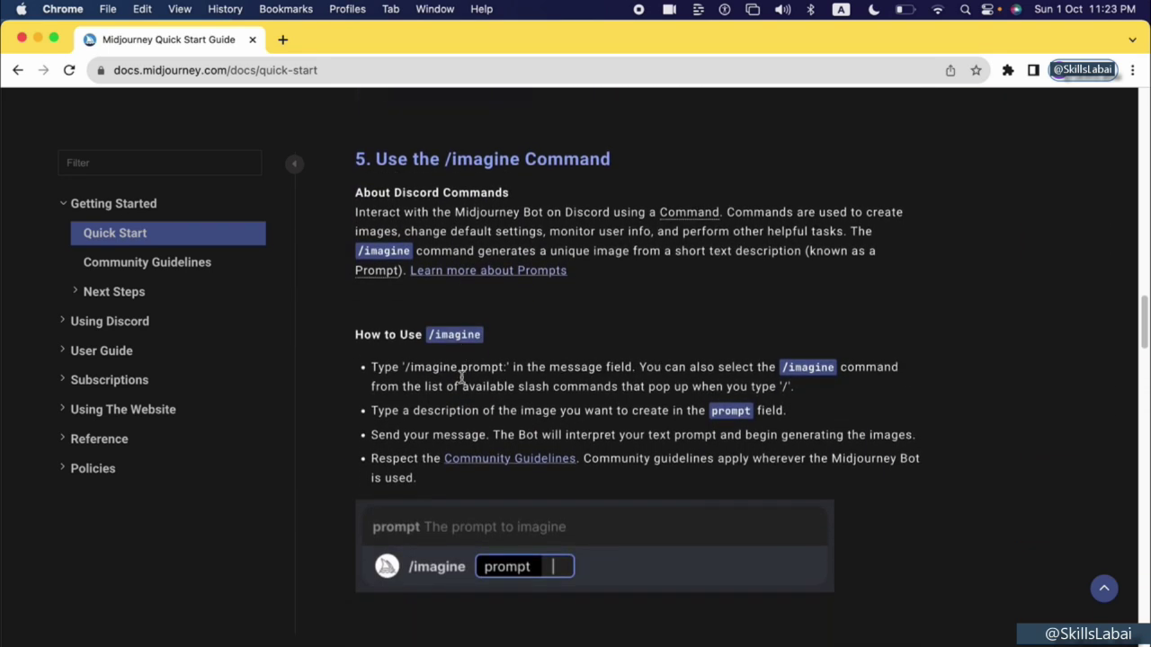
{"action": "scroll", "coordinate": [461, 377], "scroll_direction": "down", "scroll_amount": 3}
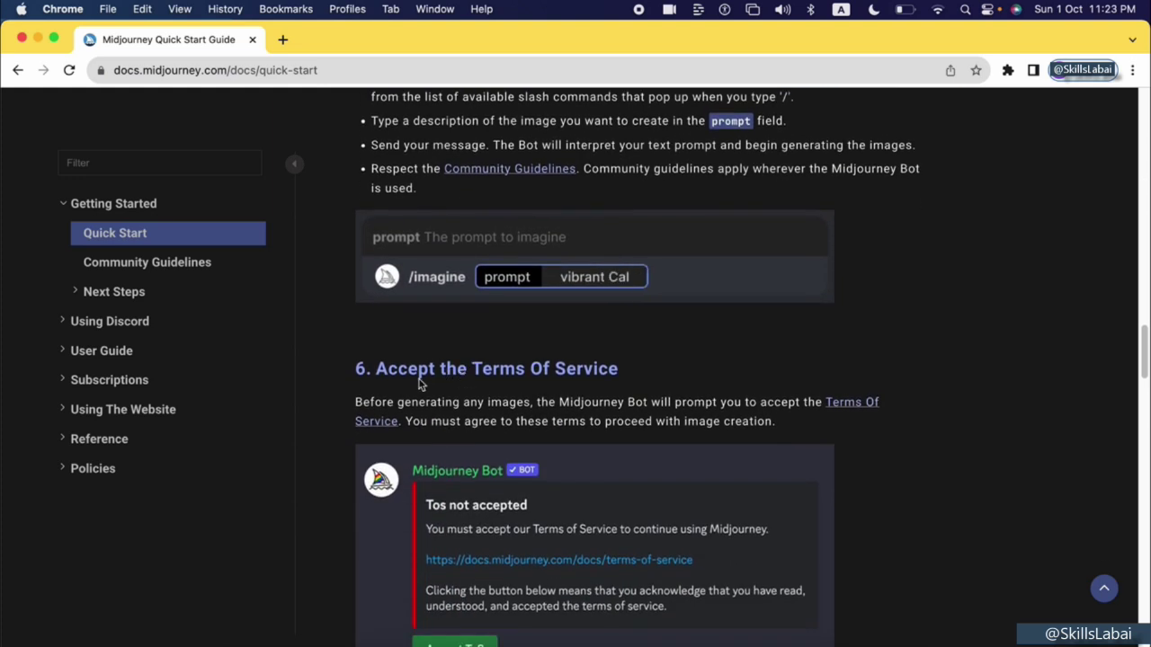
{"action": "scroll", "coordinate": [564, 396], "scroll_direction": "down", "scroll_amount": 3}
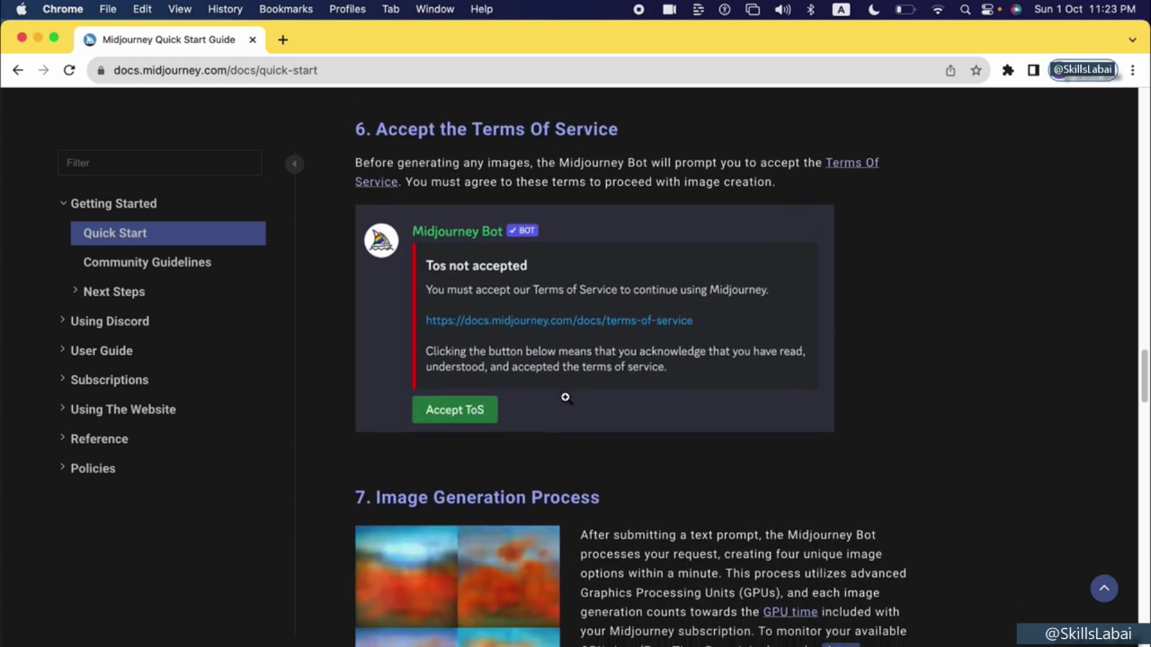
{"action": "scroll", "coordinate": [565, 396], "scroll_direction": "down", "scroll_amount": 2}
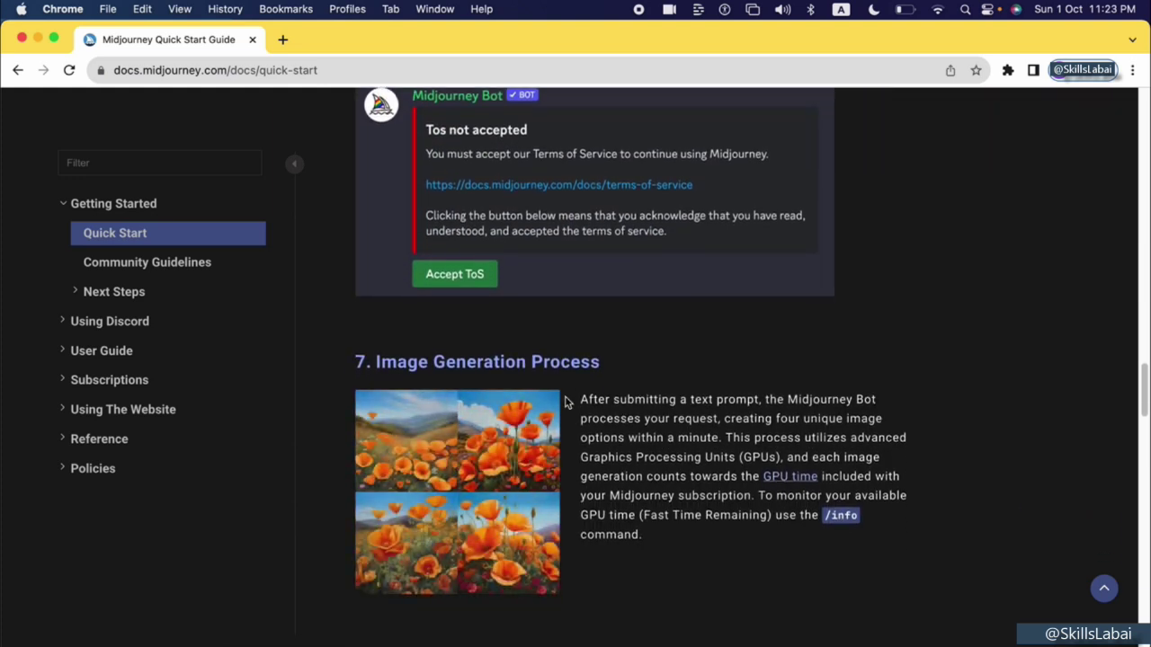
{"action": "scroll", "coordinate": [564, 402], "scroll_direction": "down", "scroll_amount": 3}
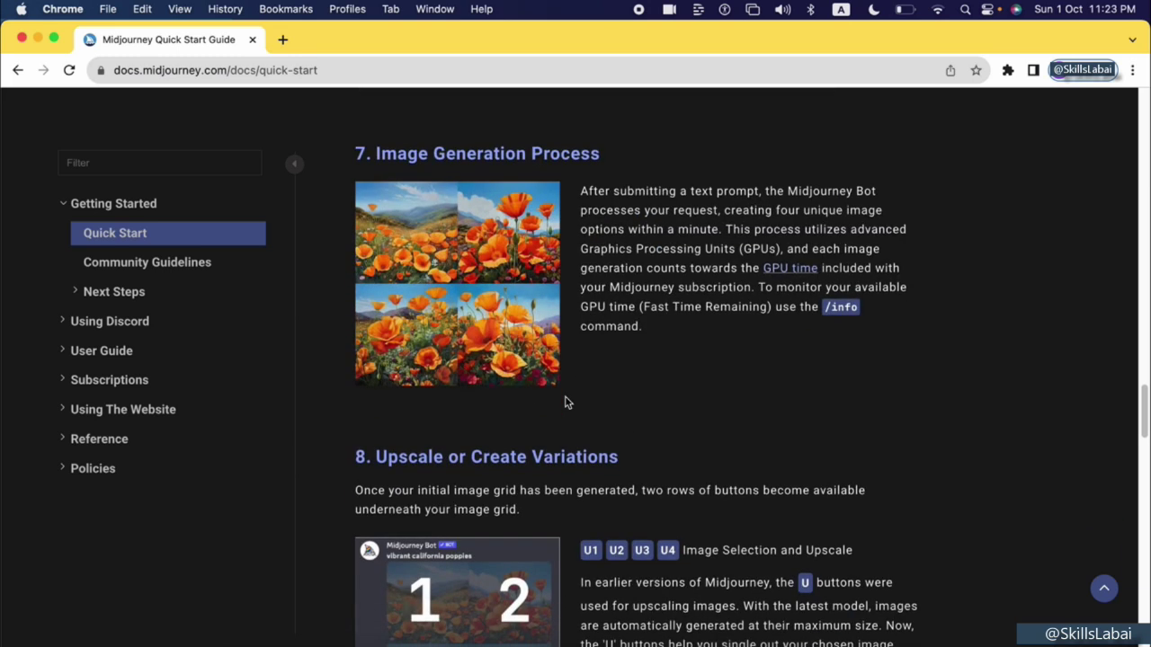
Open the Image Prompts page under Advanced Prompts in the User Guide.
{"action": "scroll", "coordinate": [565, 401], "scroll_direction": "up", "scroll_amount": 3}
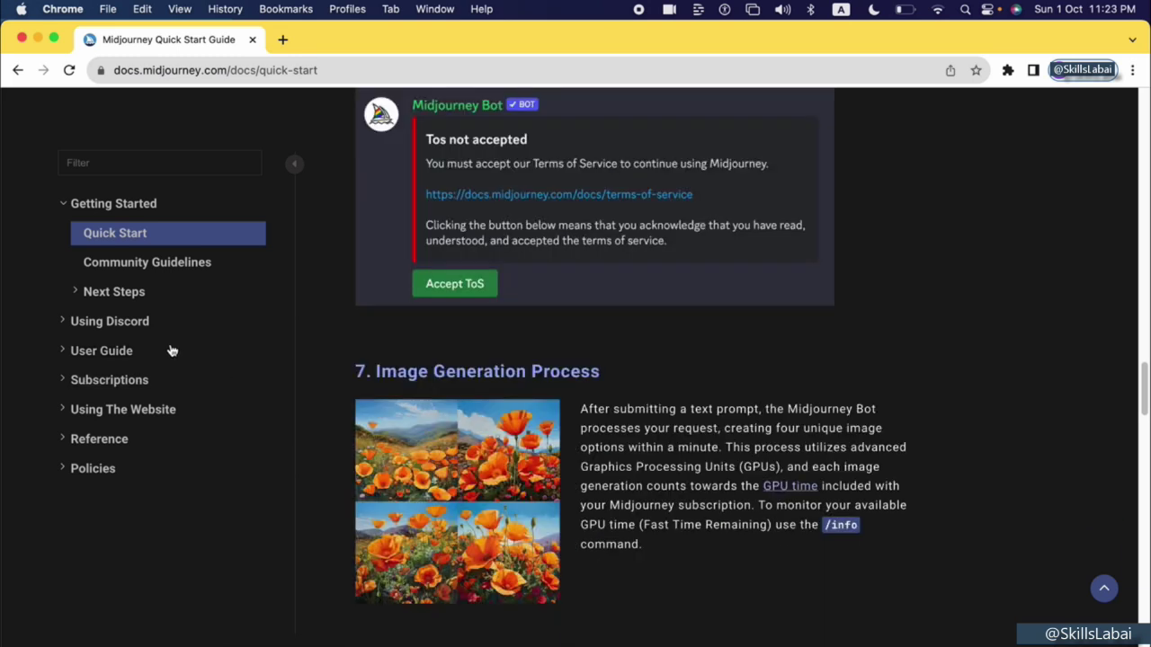
{"action": "scroll", "coordinate": [129, 324], "scroll_direction": "up", "scroll_amount": 1}
{"action": "left_click", "coordinate": [114, 205]}
{"action": "left_click", "coordinate": [111, 231]}
{"action": "left_click", "coordinate": [102, 483]}
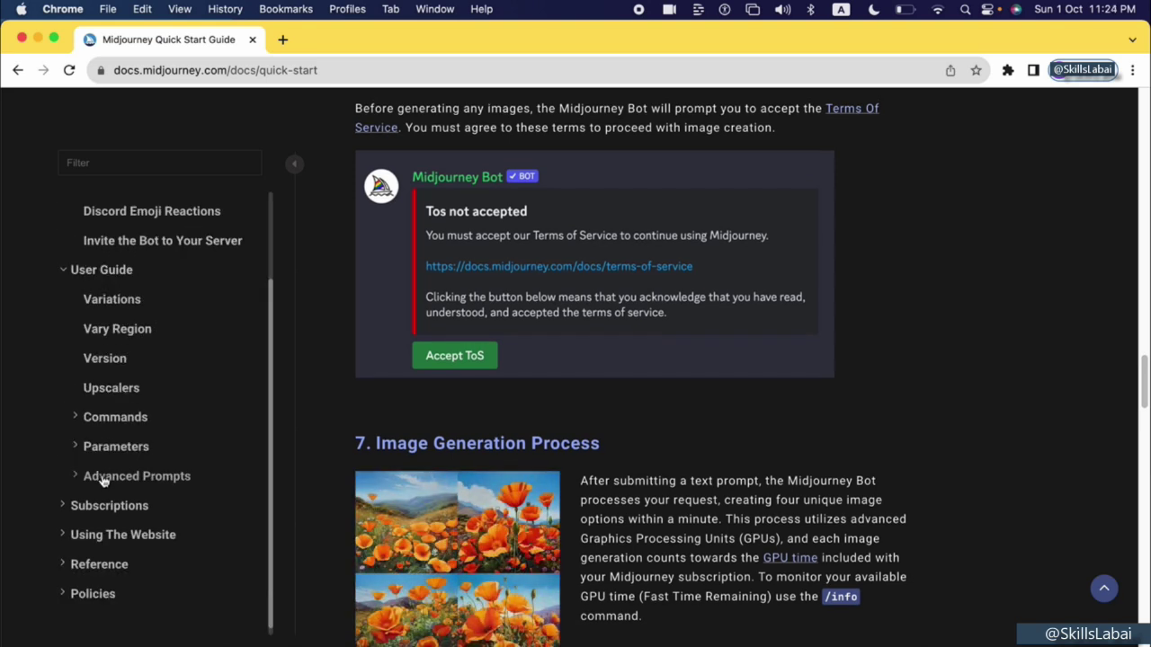
{"action": "left_click", "coordinate": [103, 481]}
{"action": "left_click", "coordinate": [120, 507]}
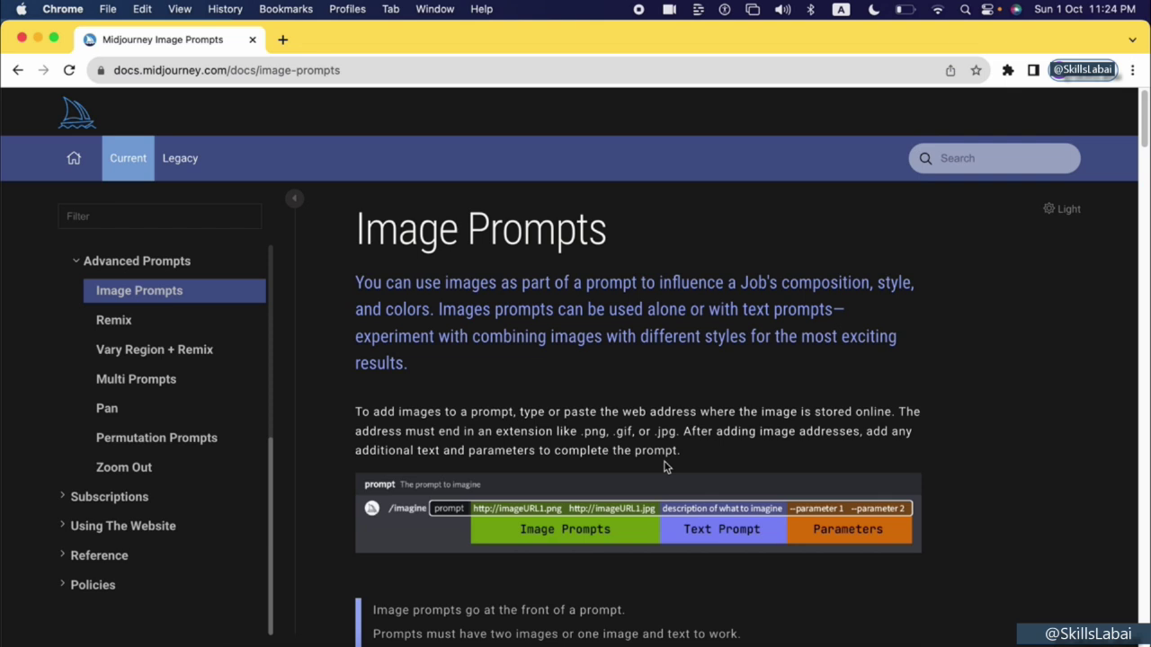
Read the Image Prompts instructions on uploading an image and adding its URL to a prompt, down to the Examples section.
{"action": "scroll", "coordinate": [664, 467], "scroll_direction": "down", "scroll_amount": 15}
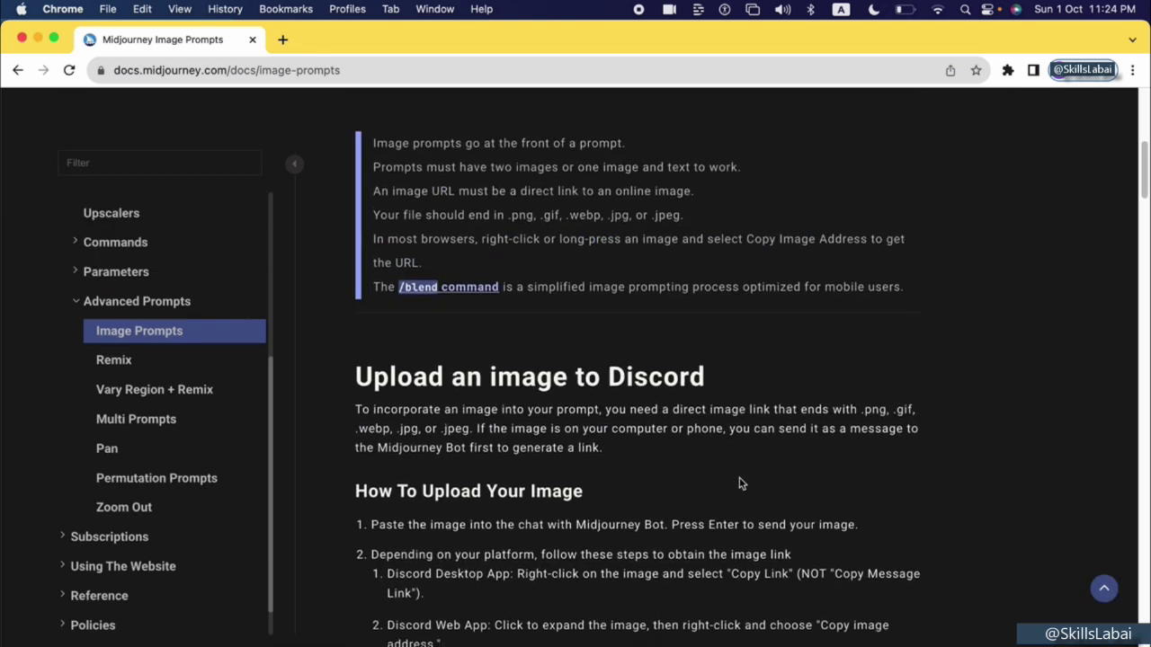
{"action": "scroll", "coordinate": [739, 479], "scroll_direction": "down", "scroll_amount": 6}
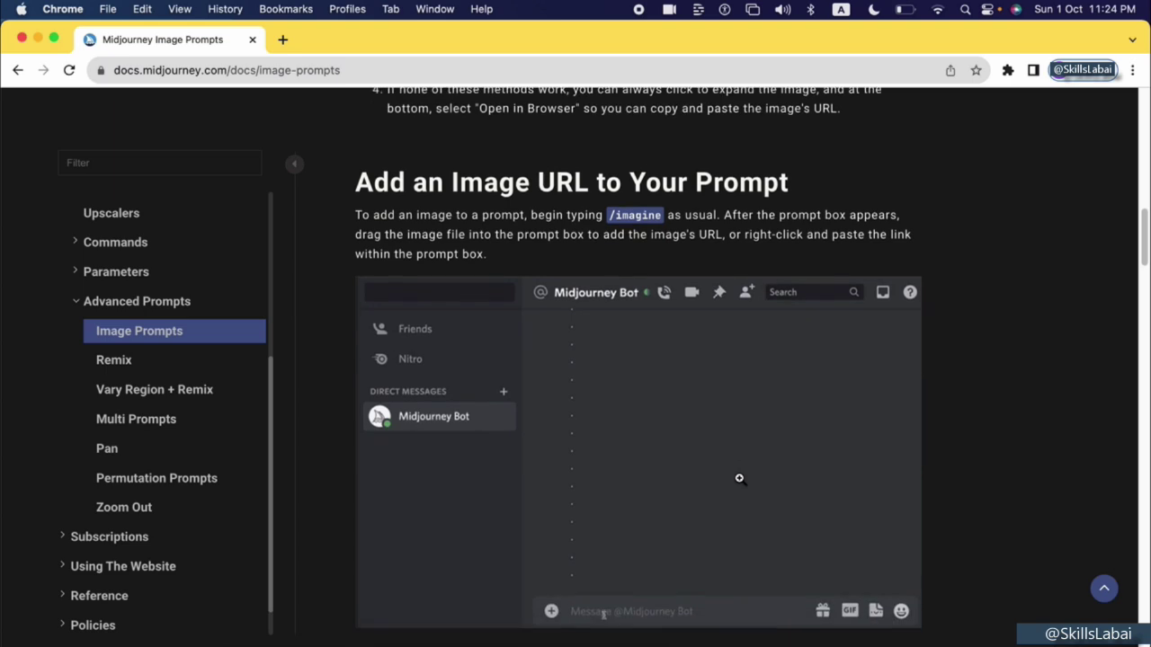
{"action": "scroll", "coordinate": [739, 483], "scroll_direction": "down", "scroll_amount": 6}
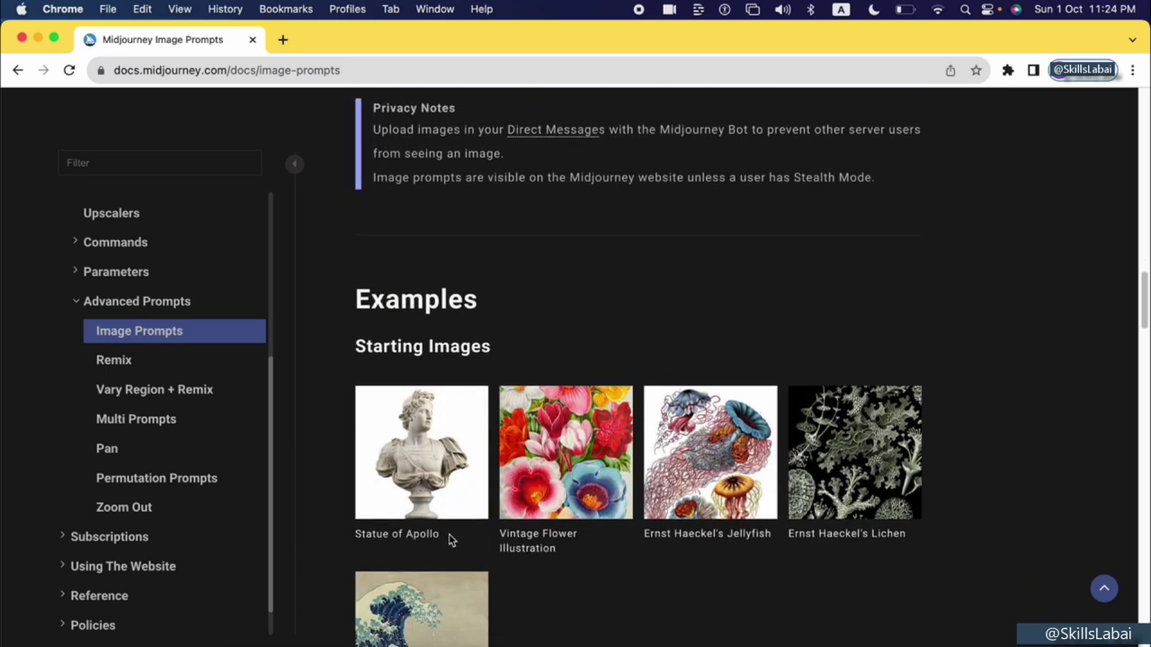
Highlight the Statue of Apollo caption, view that starting image enlarged, and close the enlarged view.
{"action": "left_click_drag", "start_coordinate": [439, 537], "coordinate": [367, 534]}
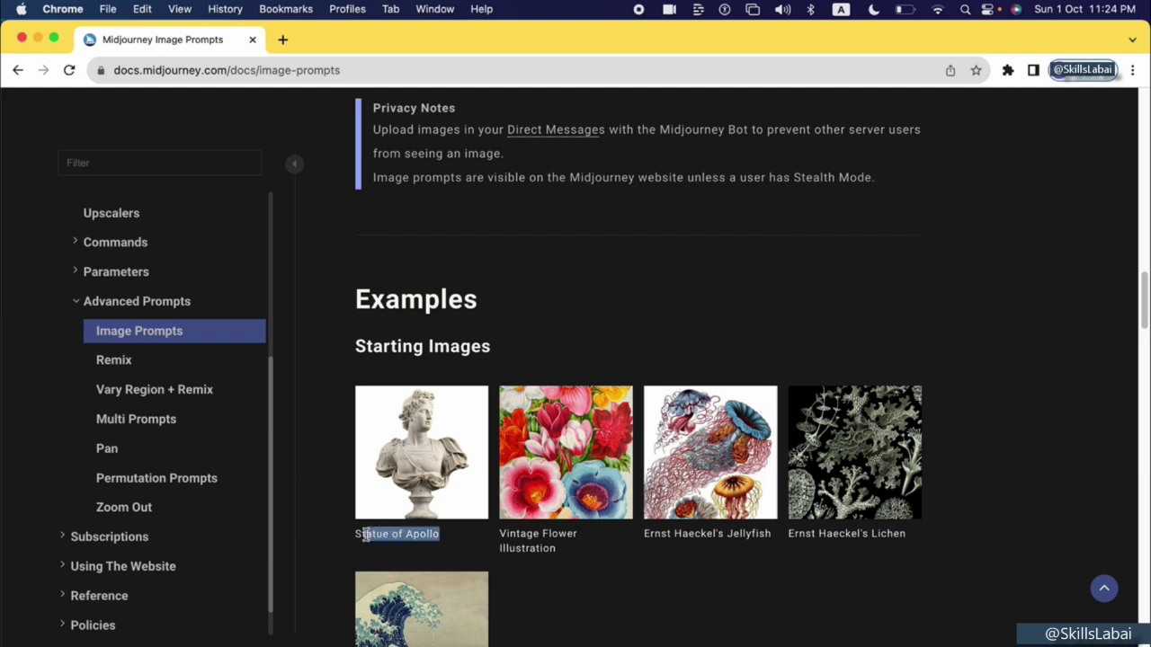
{"action": "left_click", "coordinate": [448, 461]}
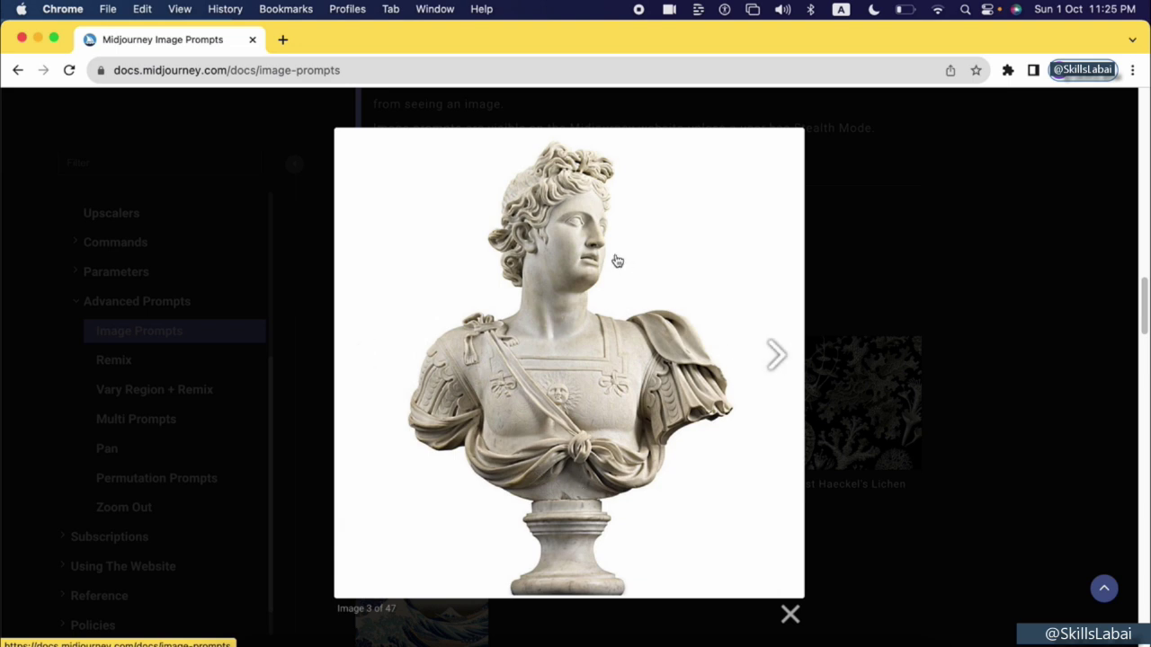
{"action": "left_click", "coordinate": [908, 273]}
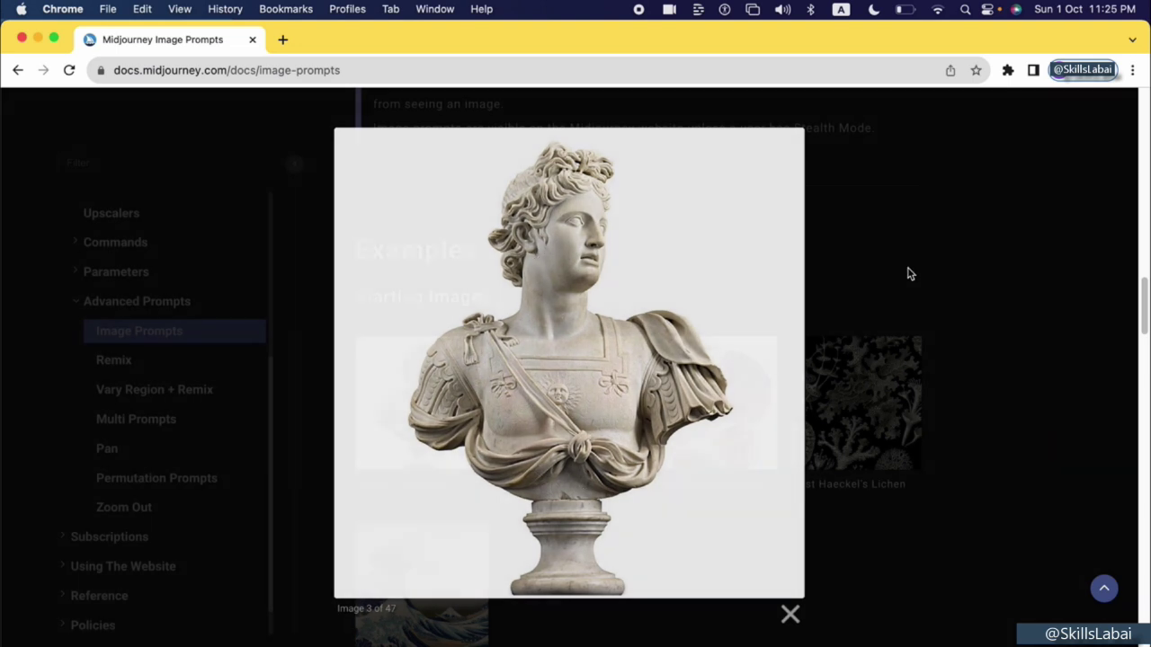
Examine the remaining starting images and the Midjourney Model Version 4 examples that combine the statue with flowers and jellyfish.
{"action": "scroll", "coordinate": [522, 434], "scroll_direction": "down", "scroll_amount": 3}
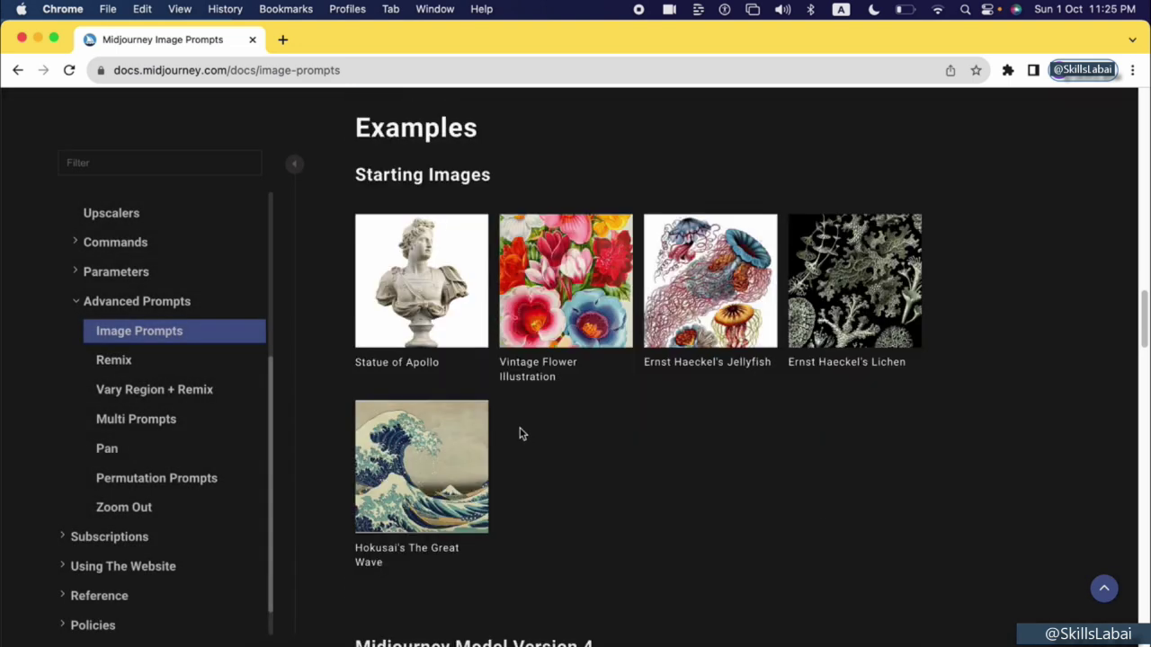
{"action": "scroll", "coordinate": [529, 478], "scroll_direction": "down", "scroll_amount": 7}
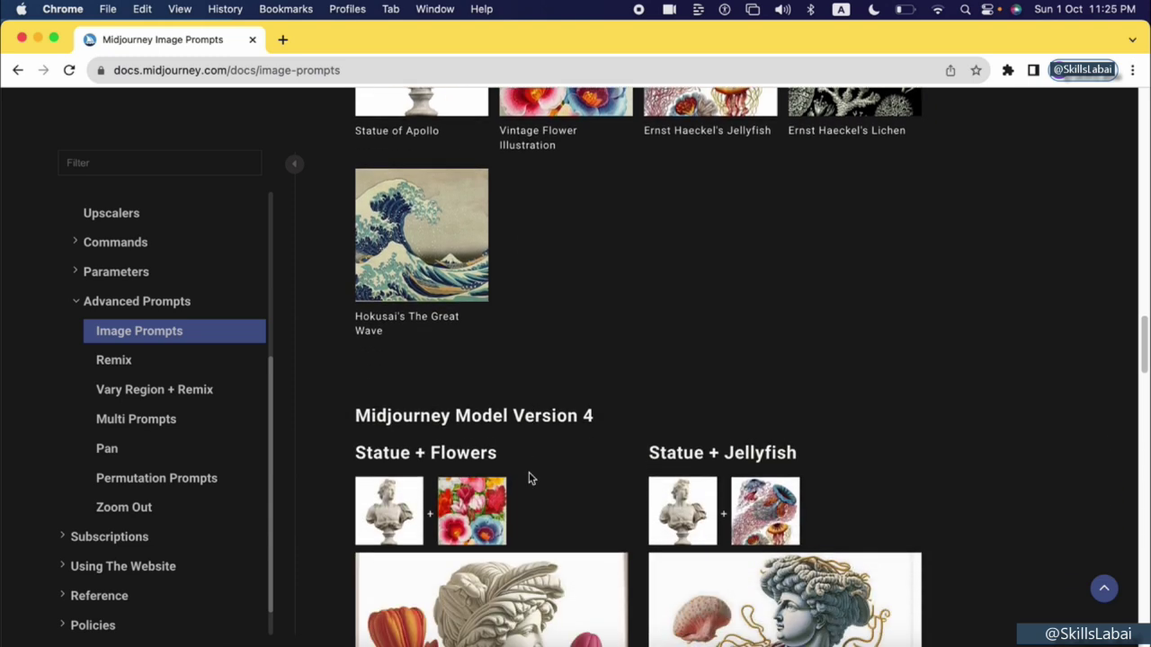
{"action": "scroll", "coordinate": [528, 478], "scroll_direction": "down", "scroll_amount": 1}
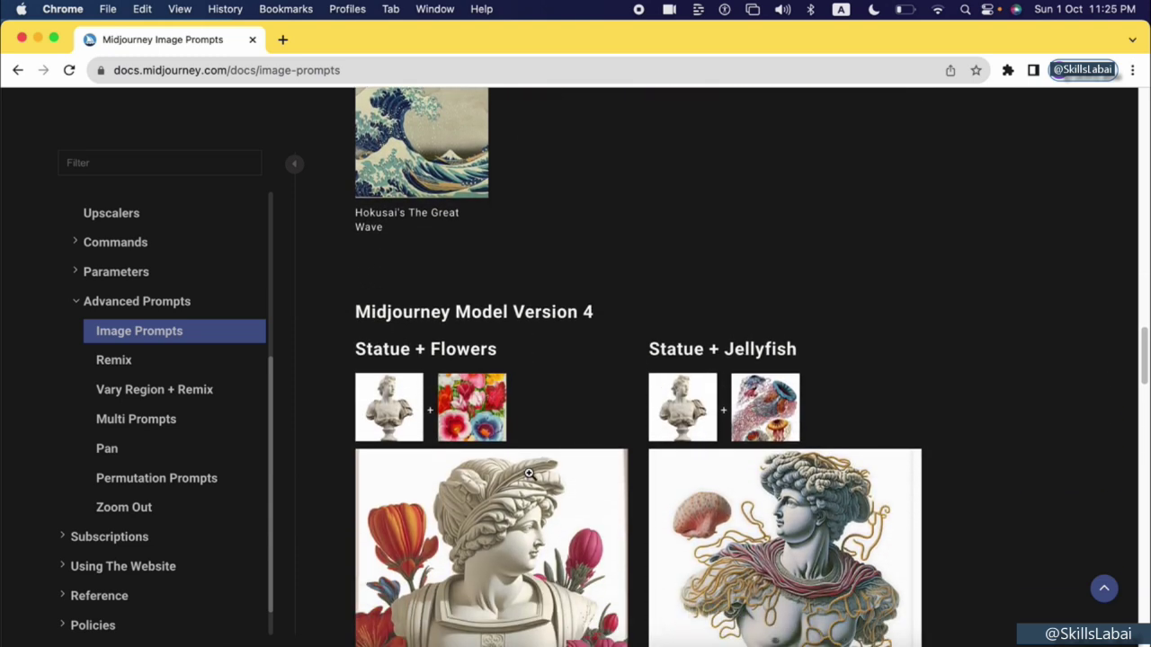
{"action": "scroll", "coordinate": [528, 473], "scroll_direction": "down", "scroll_amount": 2}
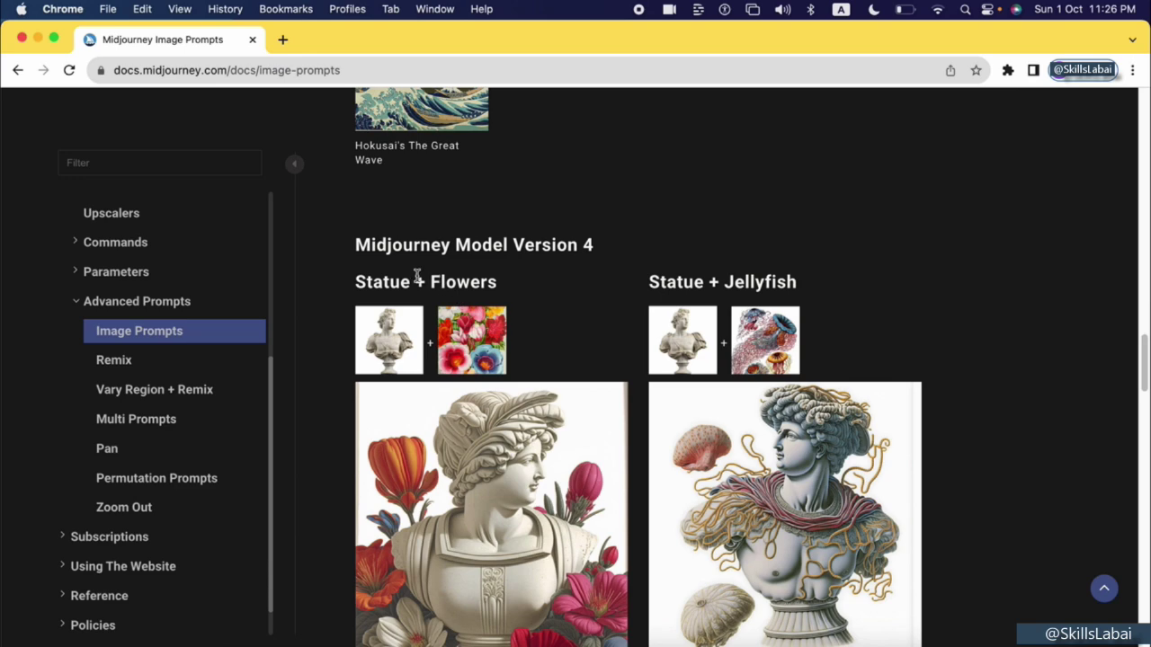
View the Version 4 Statue + Flowers result enlarged, close it, and examine the remaining combination examples down to Midjourney Model Version 5.
{"action": "scroll", "coordinate": [503, 435], "scroll_direction": "down", "scroll_amount": 2}
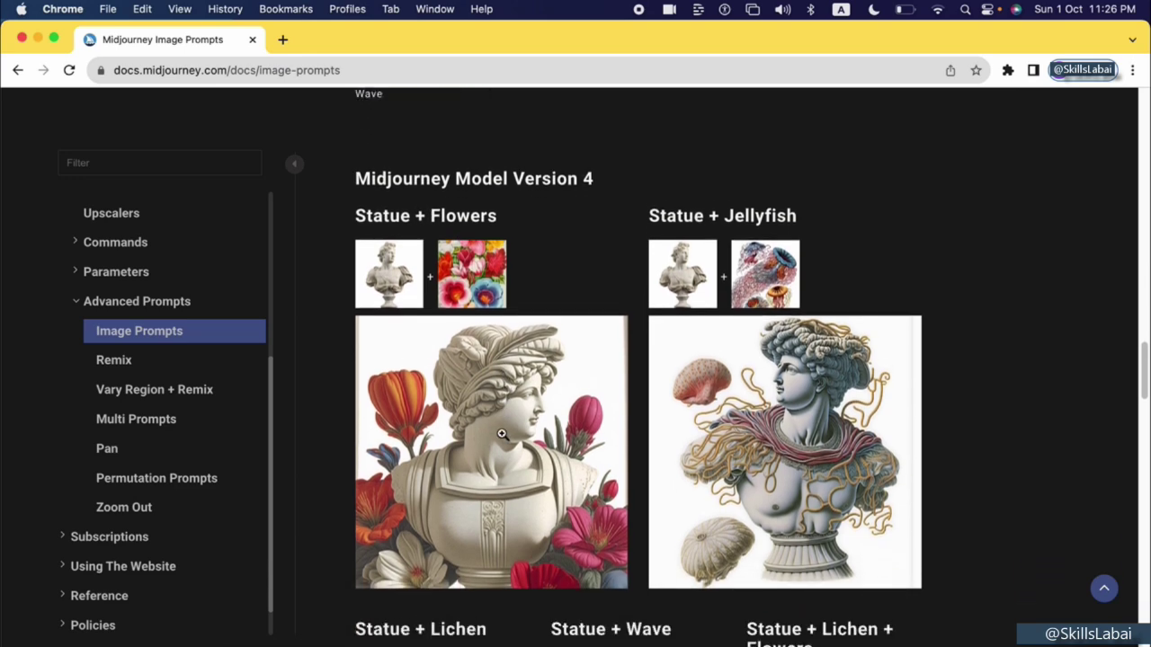
{"action": "left_click", "coordinate": [540, 425]}
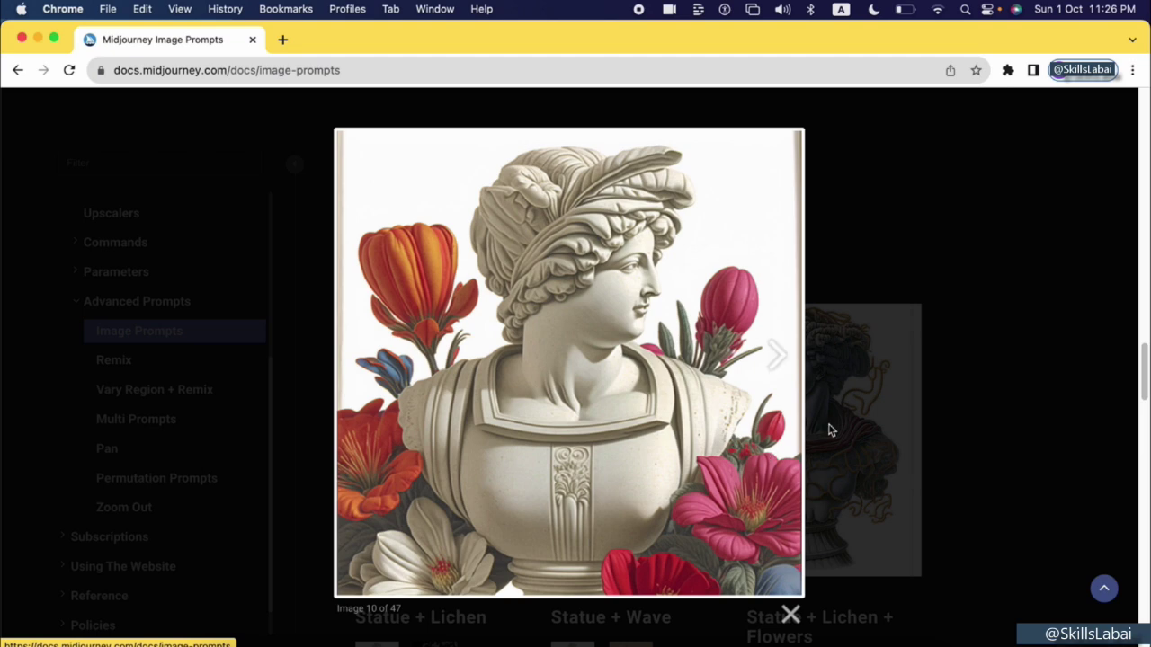
{"action": "left_click", "coordinate": [979, 488]}
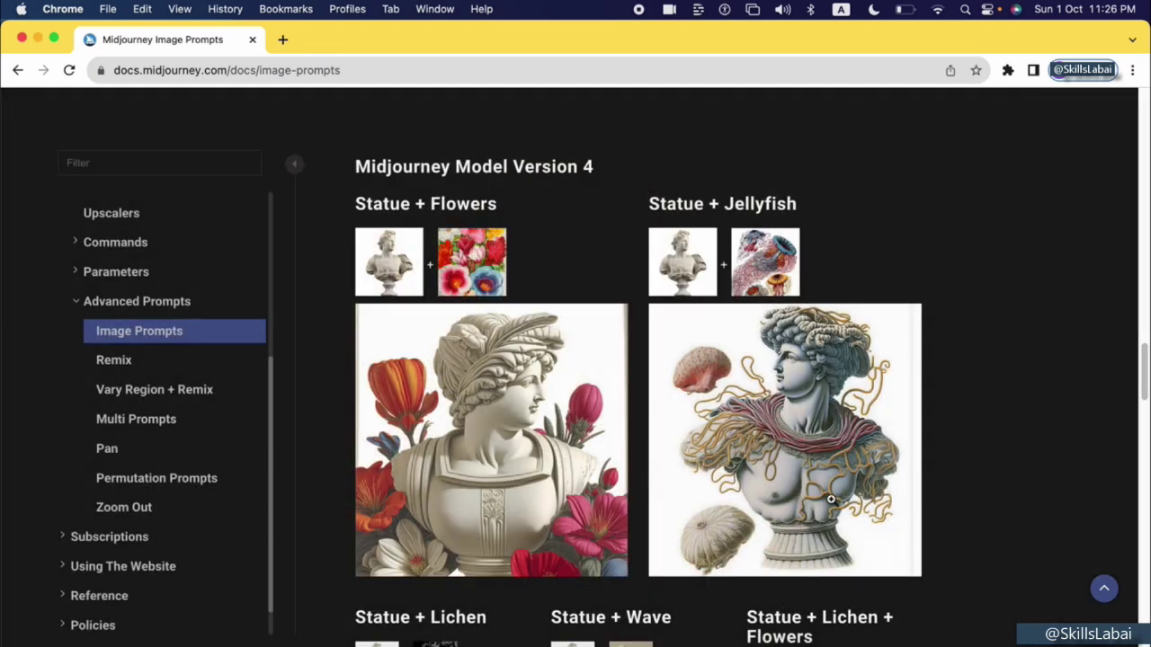
{"action": "scroll", "coordinate": [830, 499], "scroll_direction": "down", "scroll_amount": 5}
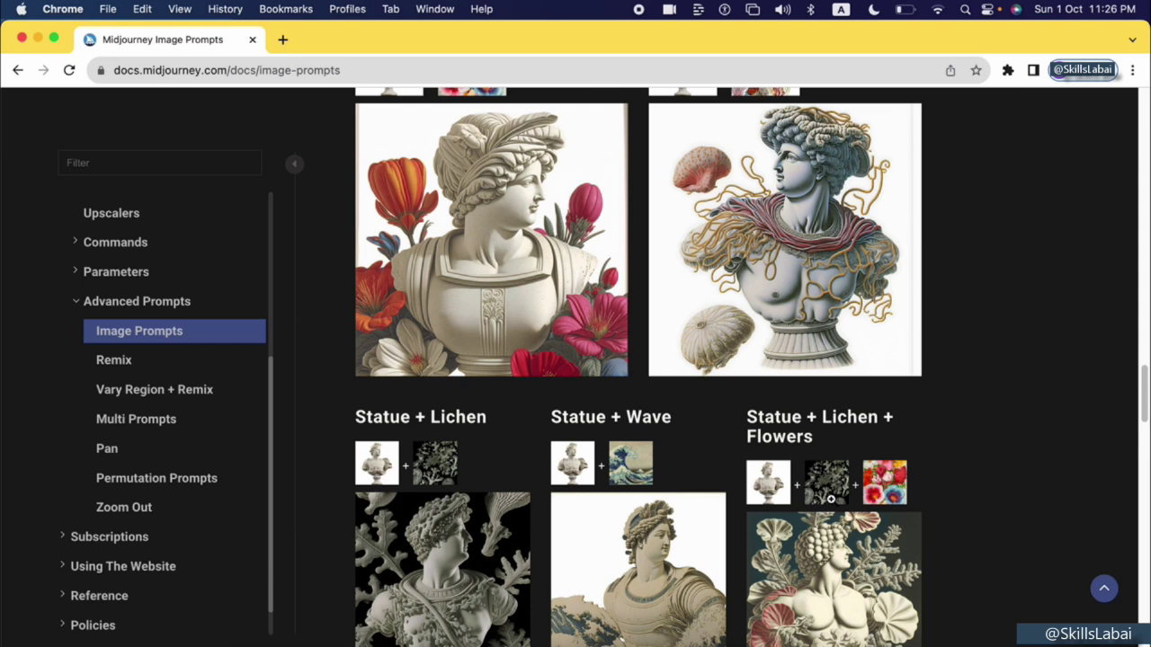
{"action": "scroll", "coordinate": [831, 499], "scroll_direction": "down", "scroll_amount": 10}
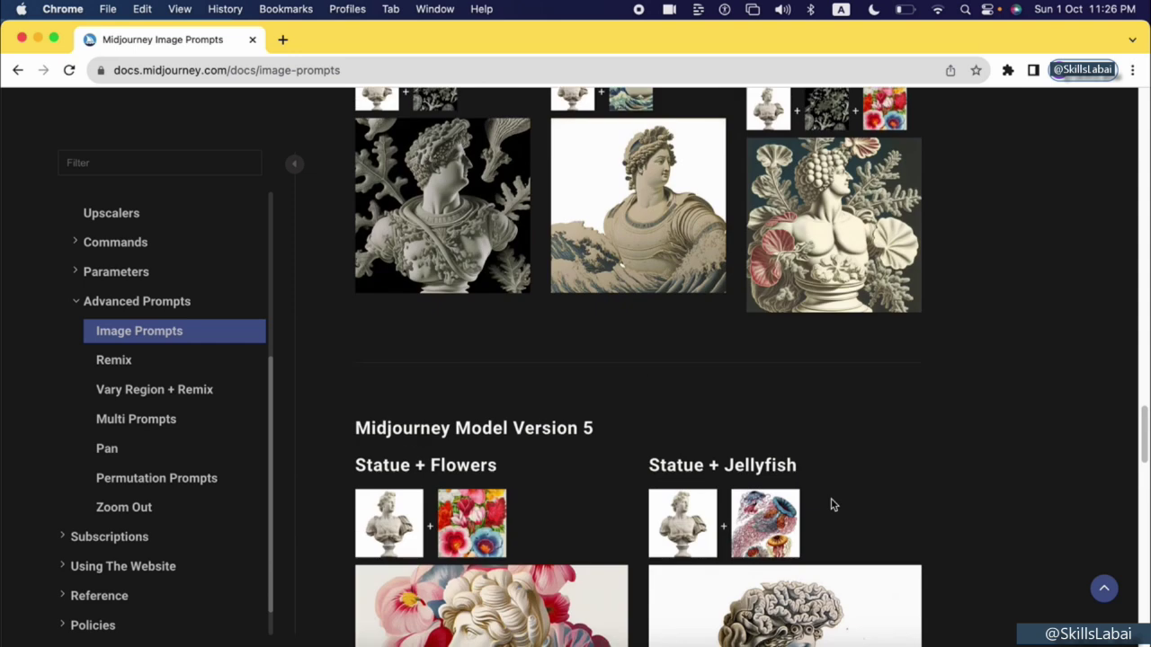
{"action": "left_click", "coordinate": [282, 40]}
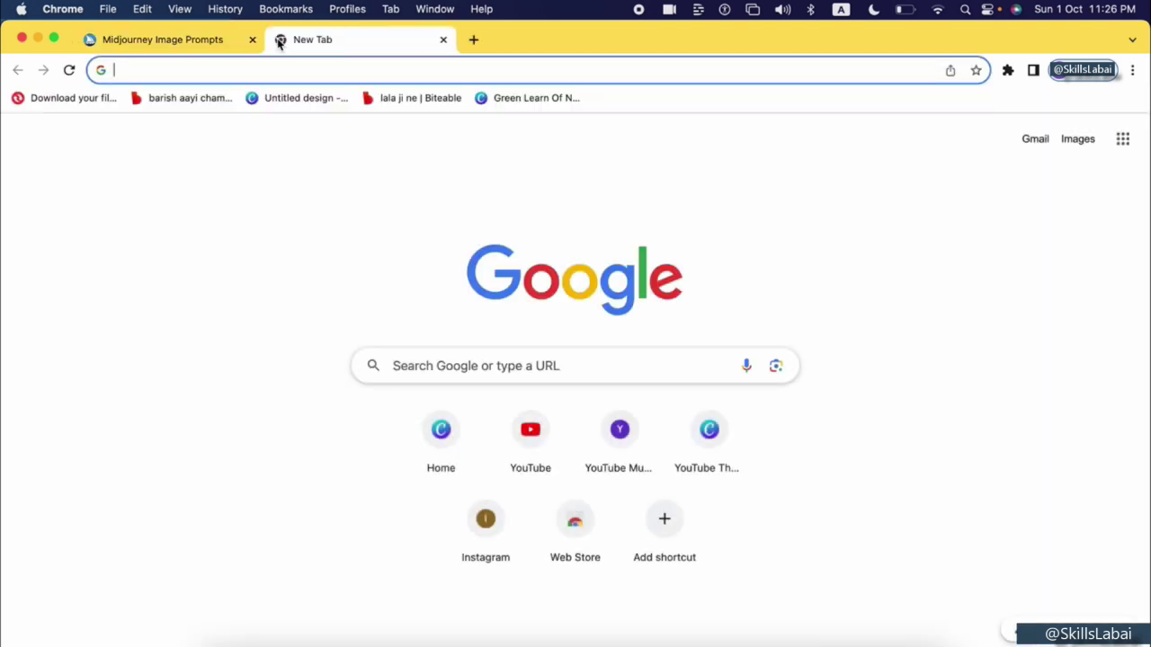
{"action": "type", "text": "discord.com/channels/@me"}
{"action": "key", "text": "Return"}
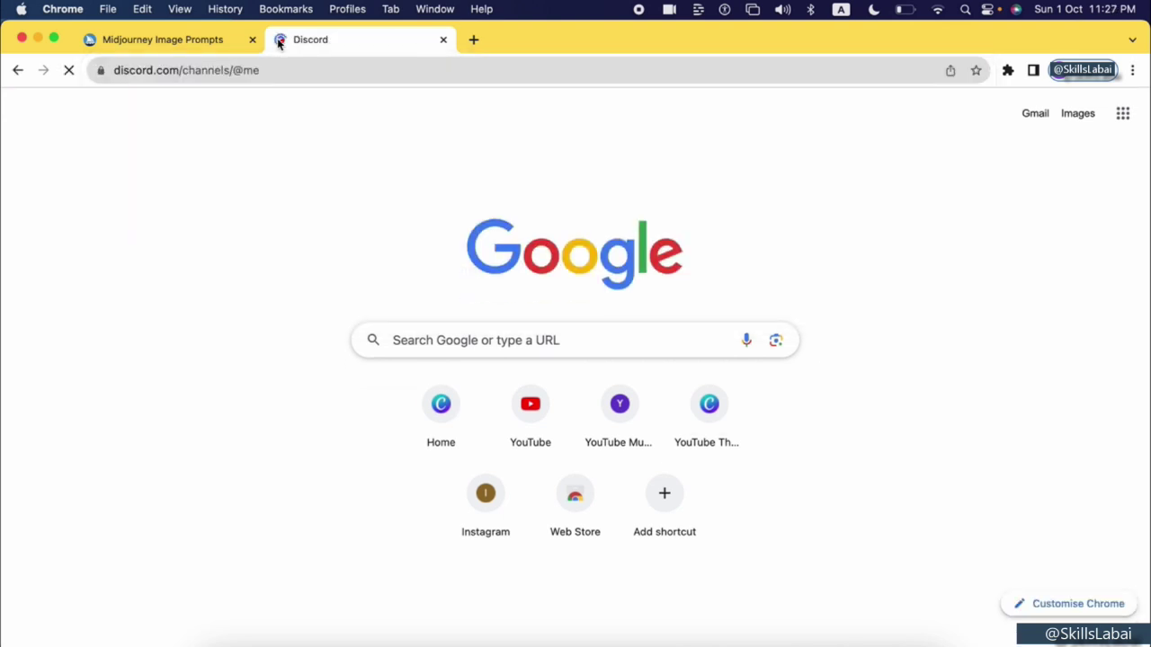
{"action": "left_click", "coordinate": [44, 175]}
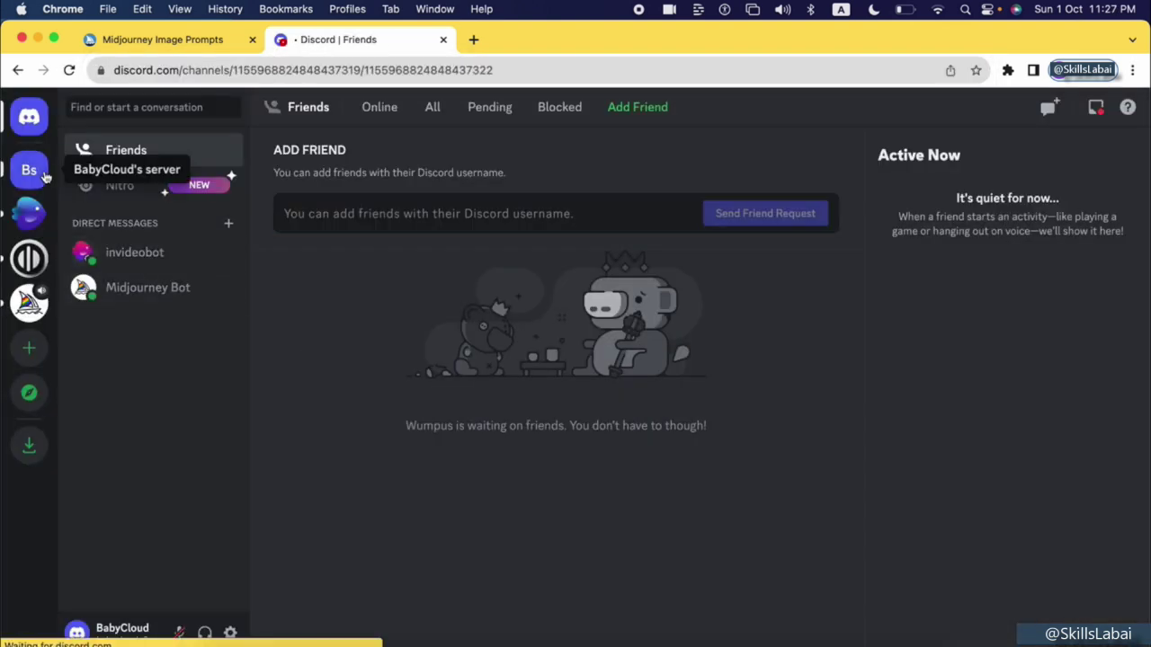
Generate images with the /imagine prompt "space age knight", view the resulting grid enlarged, and close the enlarged view.
{"action": "left_click", "coordinate": [369, 617]}
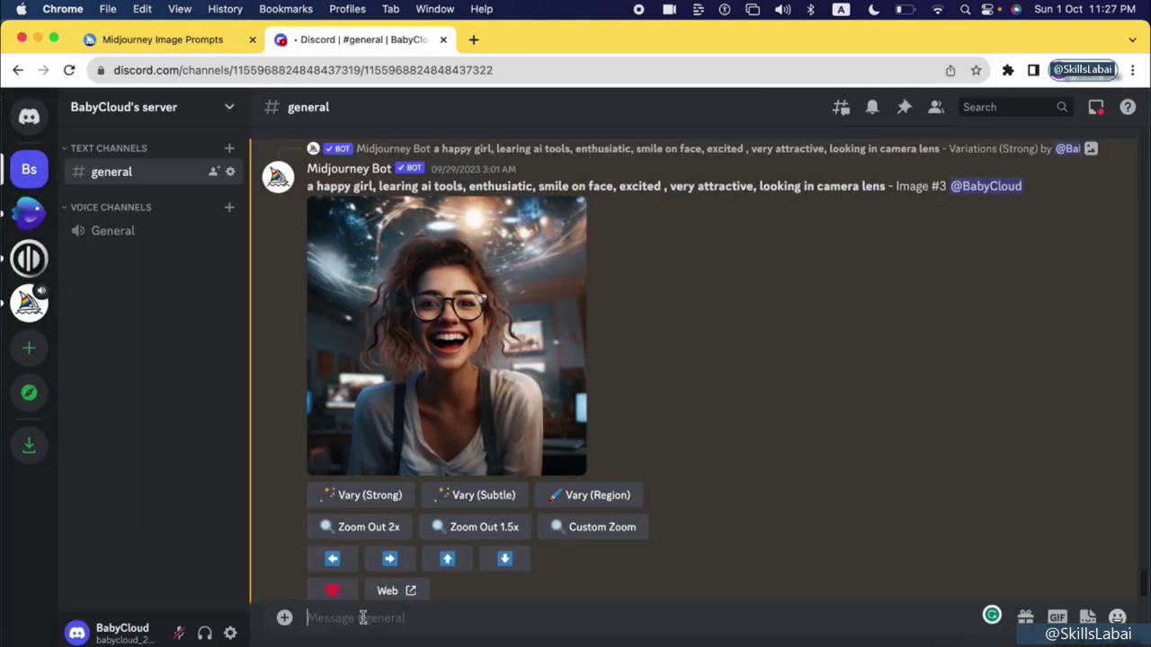
{"action": "type", "text": "/im"}
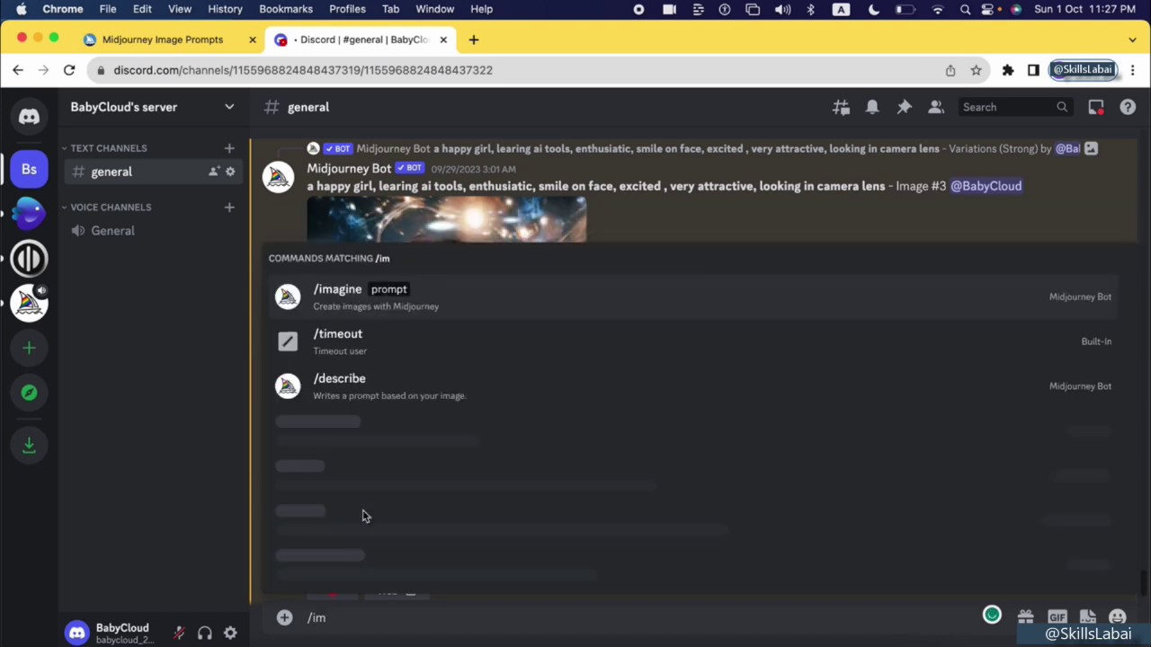
{"action": "left_click", "coordinate": [479, 588]}
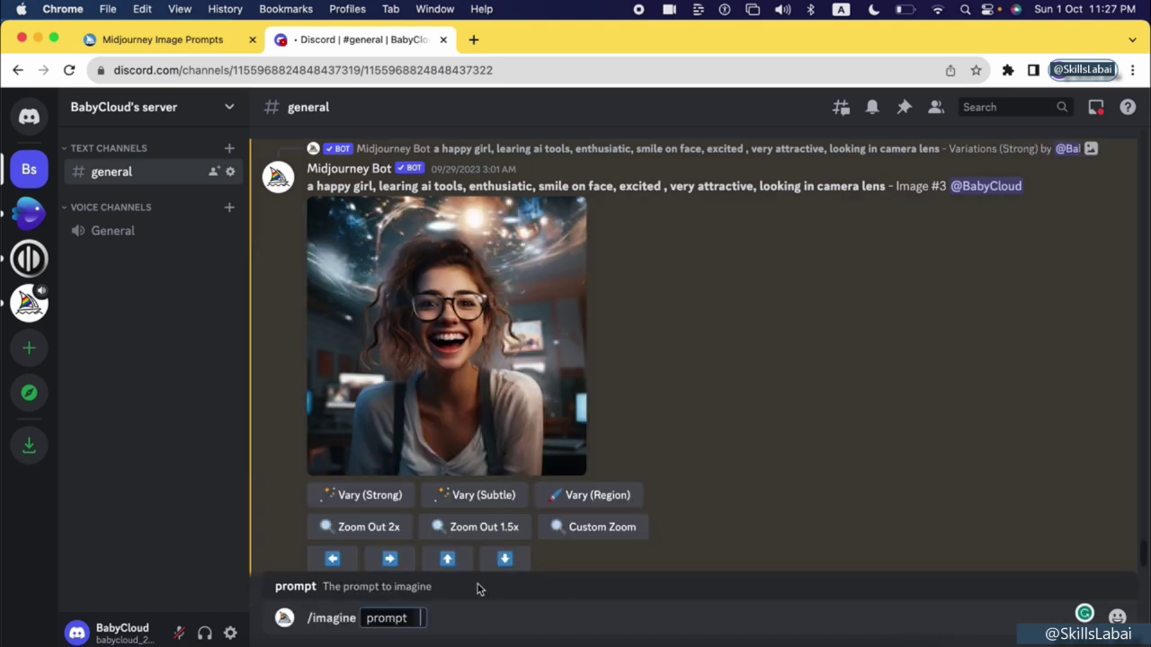
{"action": "type", "text": "space age knighjt"}
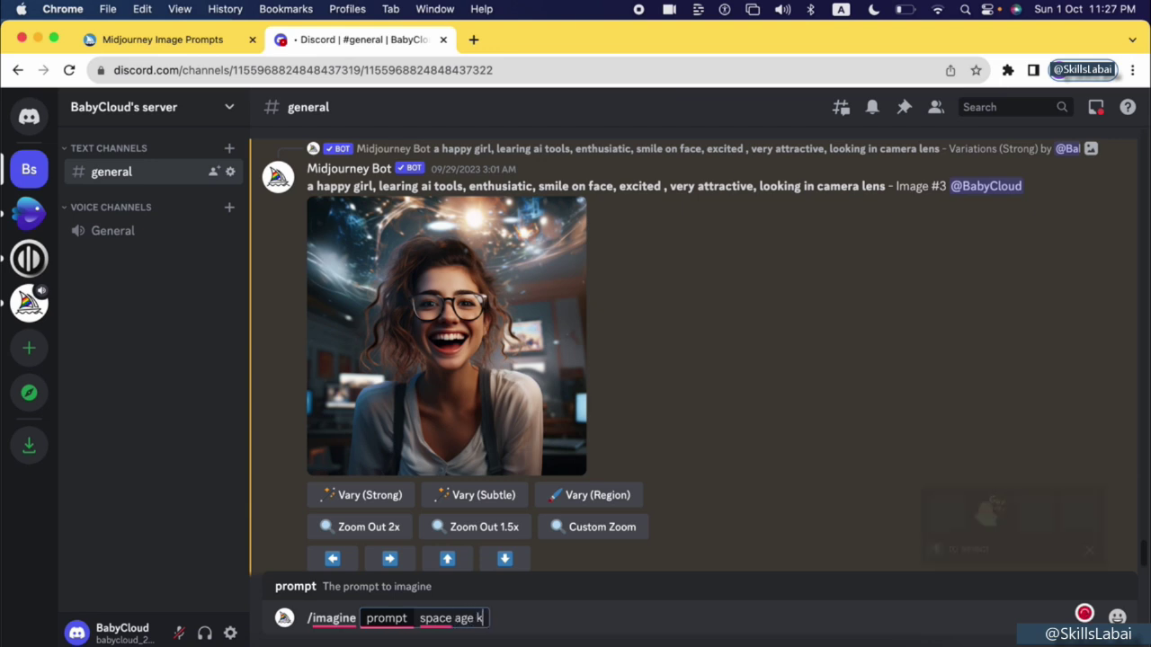
{"action": "key", "text": "BackSpace"}
{"action": "key", "text": "BackSpace"}
{"action": "type", "text": "t"}
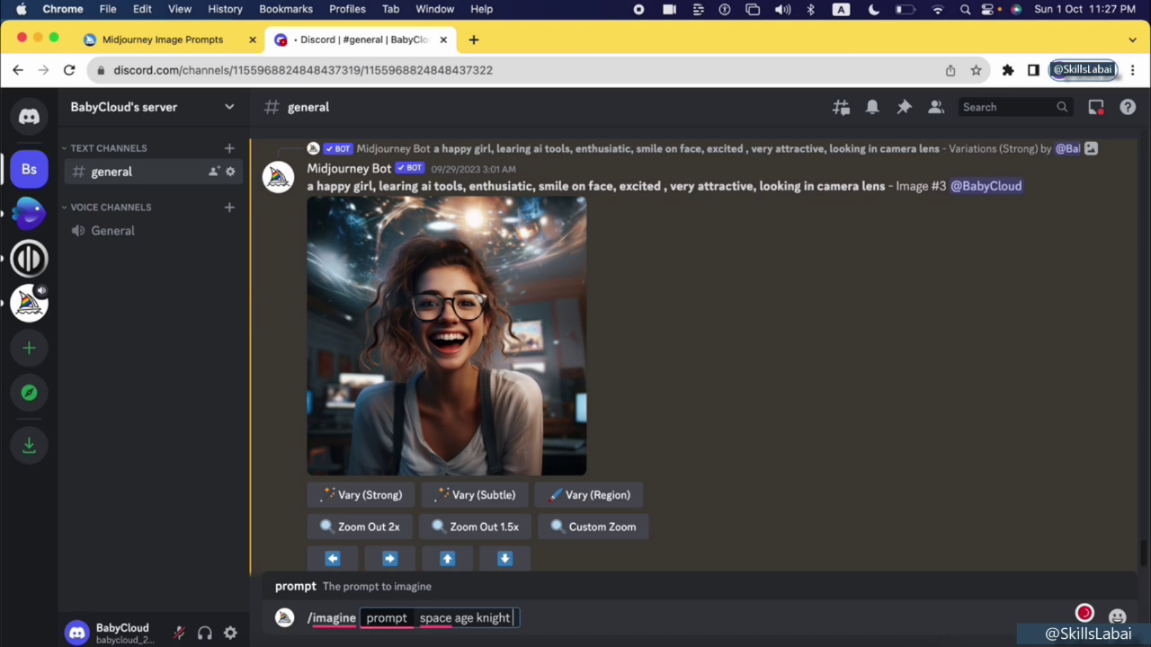
{"action": "key", "text": "Return"}
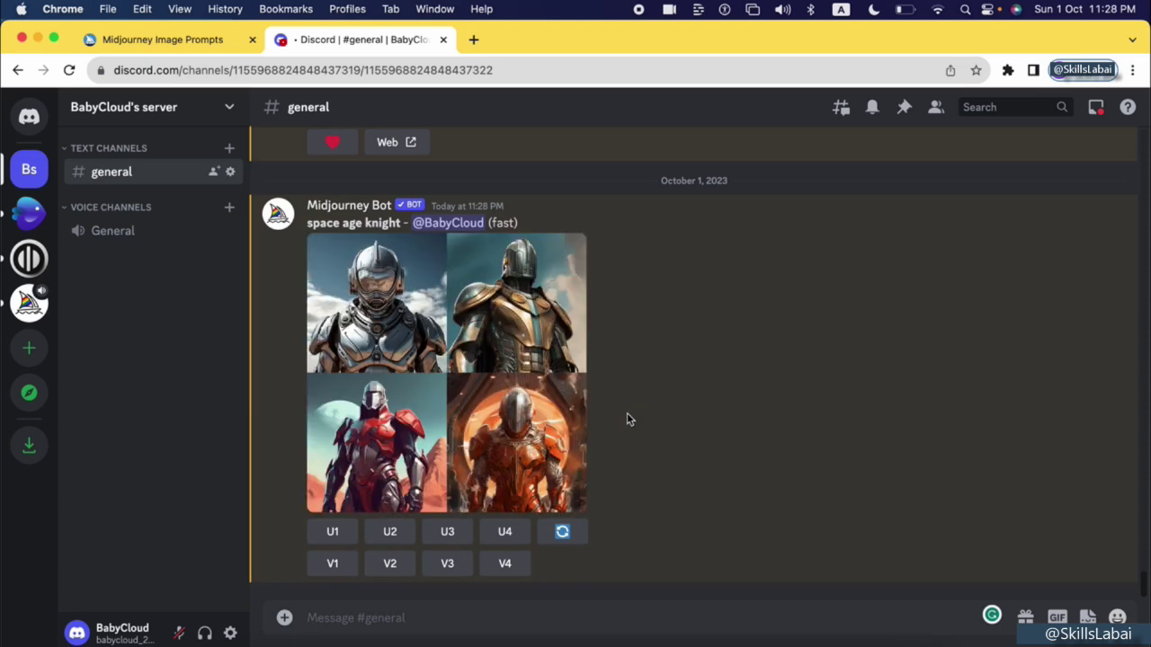
{"action": "left_click", "coordinate": [475, 402]}
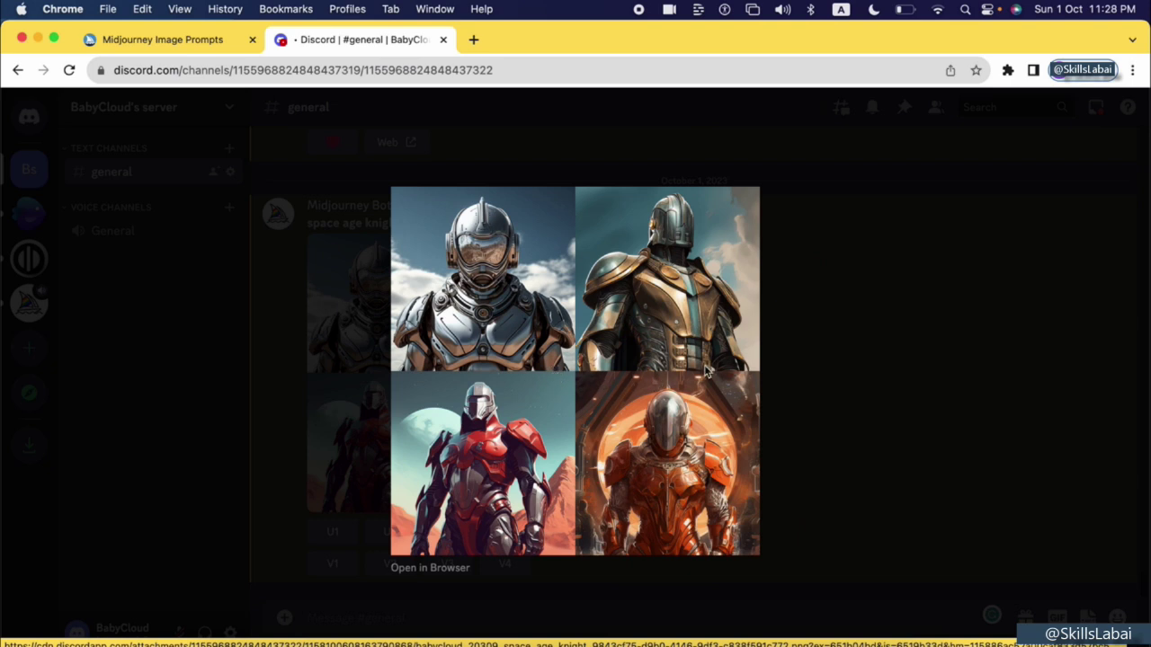
{"action": "left_click", "coordinate": [801, 393]}
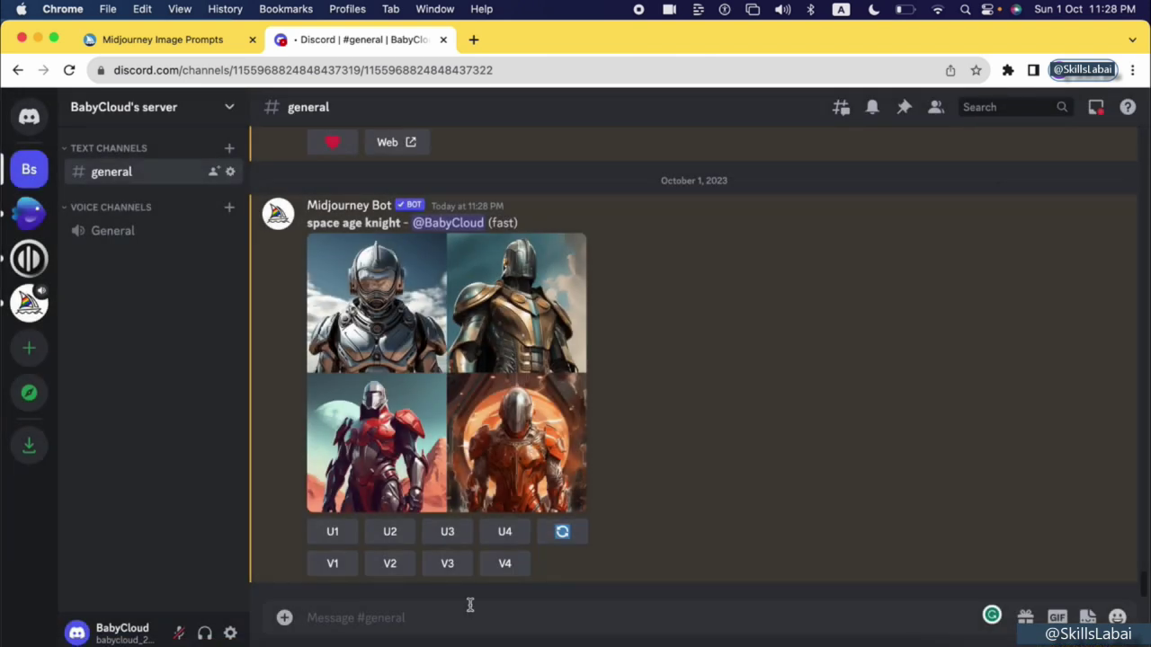
Generate images with the more detailed /imagine prompt "space age knight, neon lights, full moon night".
{"action": "type", "text": "/"}
{"action": "type", "text": "sp"}
{"action": "key", "text": "BackSpace"}
{"action": "key", "text": "BackSpace"}
{"action": "type", "text": "ima"}
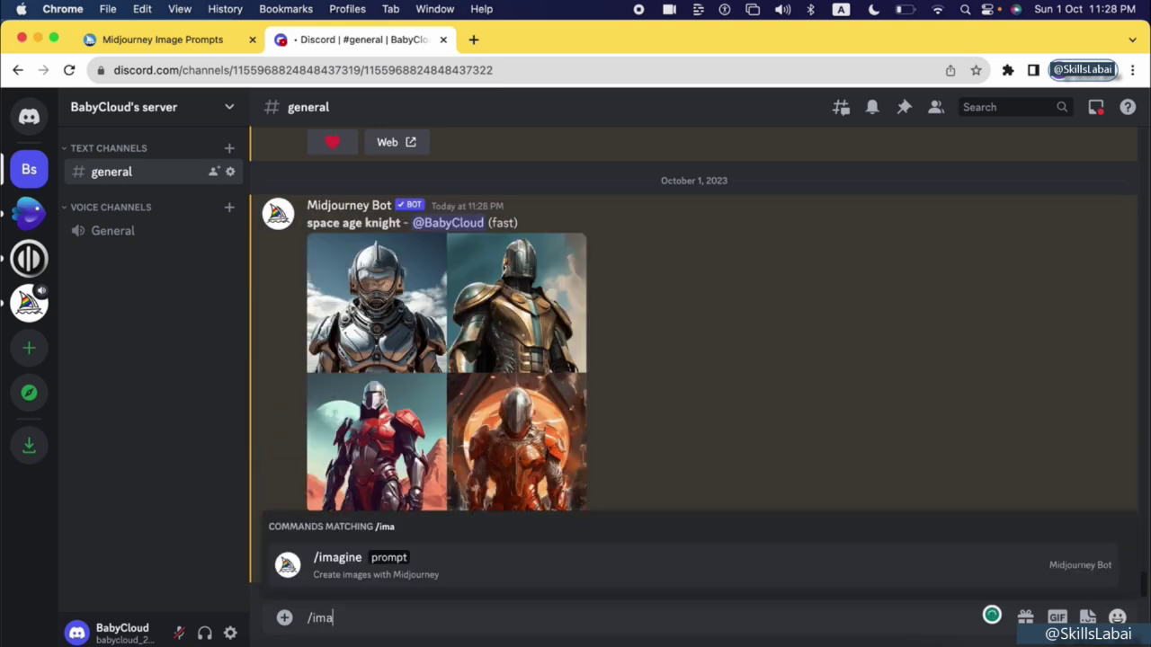
{"action": "key", "text": "Tab"}
{"action": "type", "text": "space "}
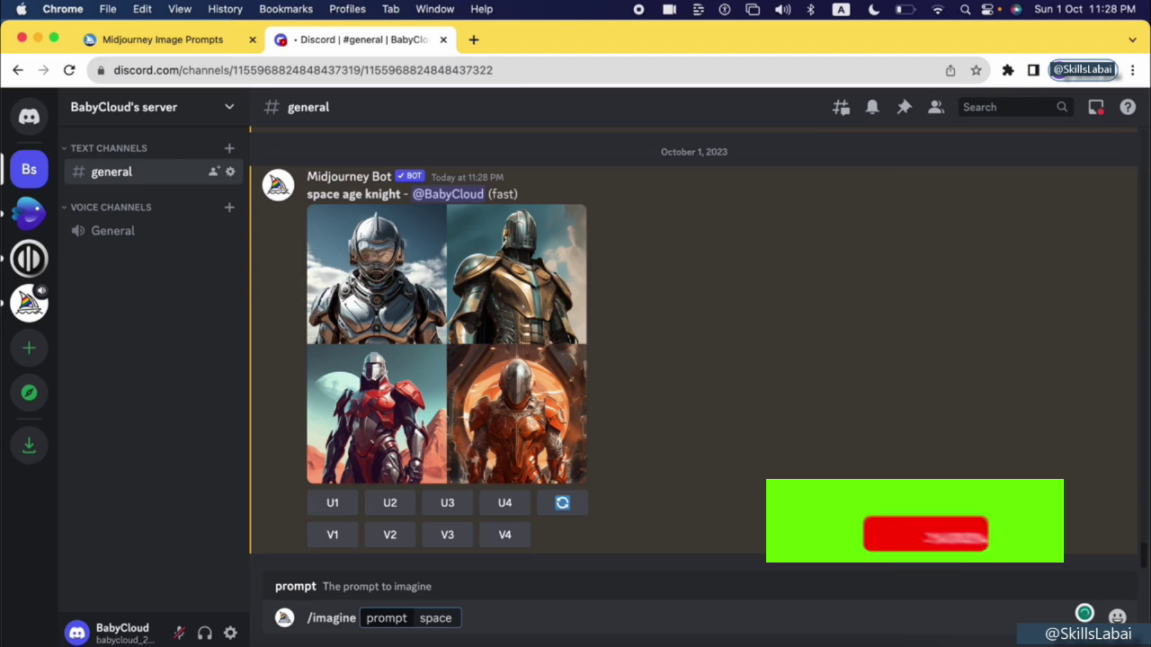
{"action": "type", "text": "age knight"}
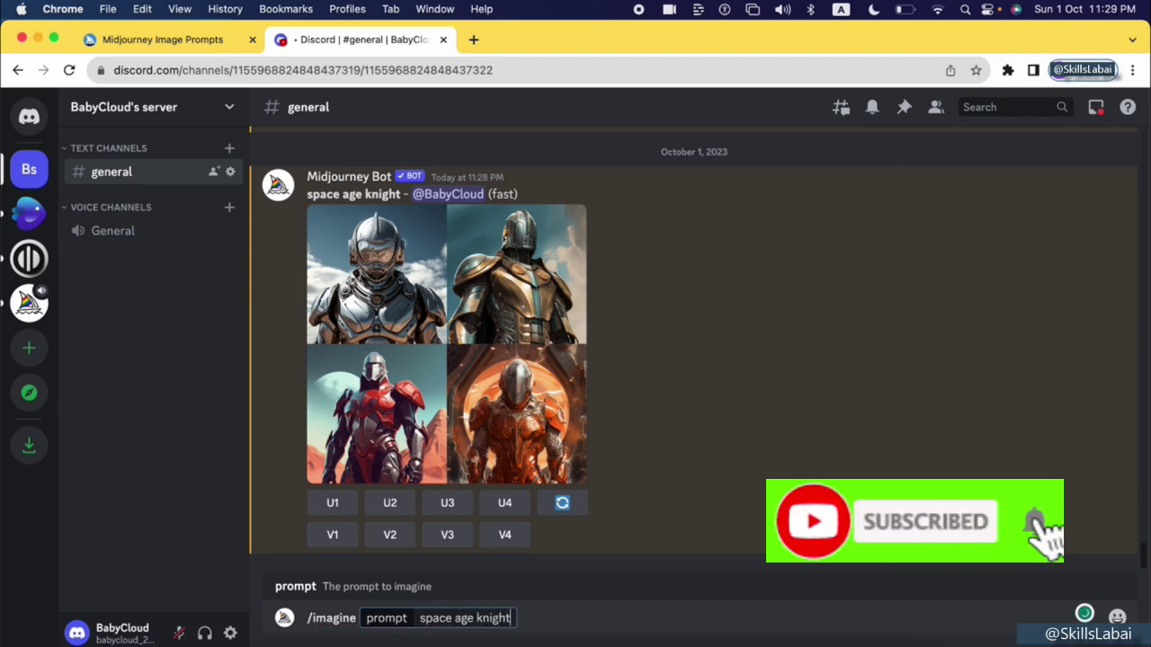
{"action": "type", "text": ", n"}
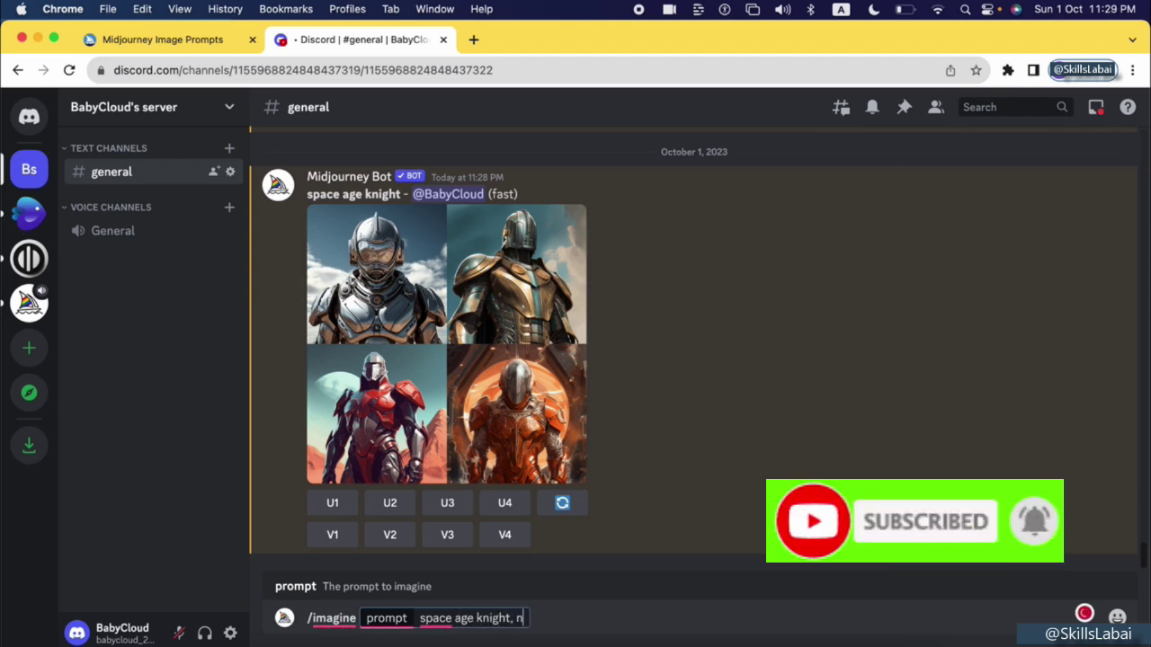
{"action": "type", "text": "eon l"}
{"action": "type", "text": "ights"}
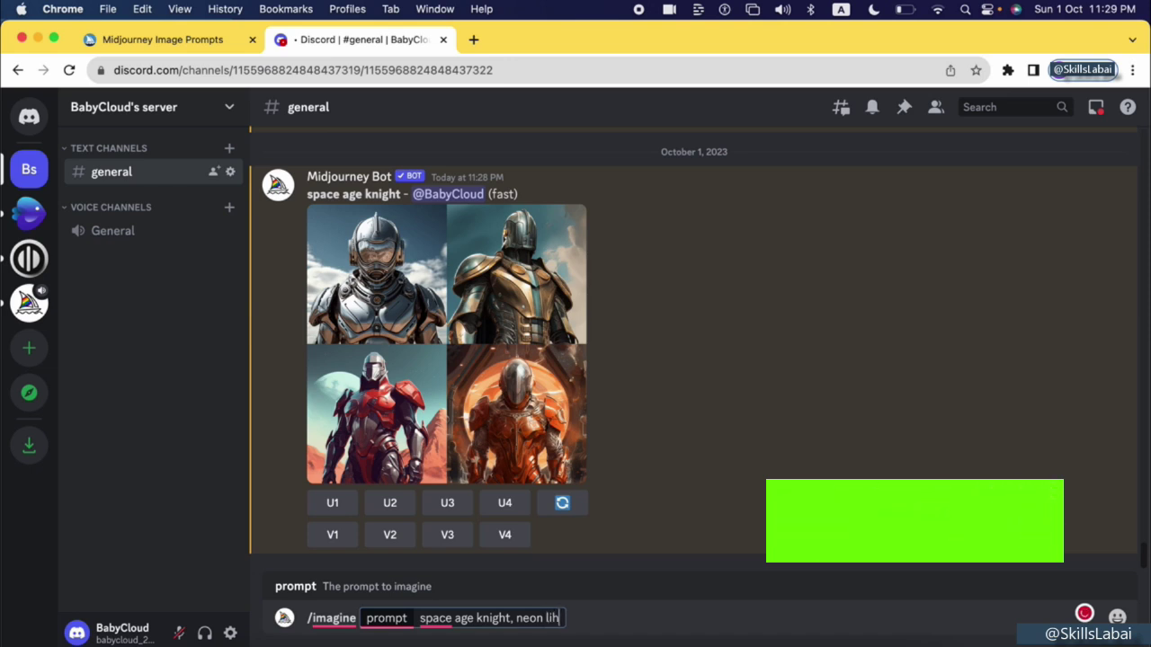
{"action": "type", "text": ", full moon night"}
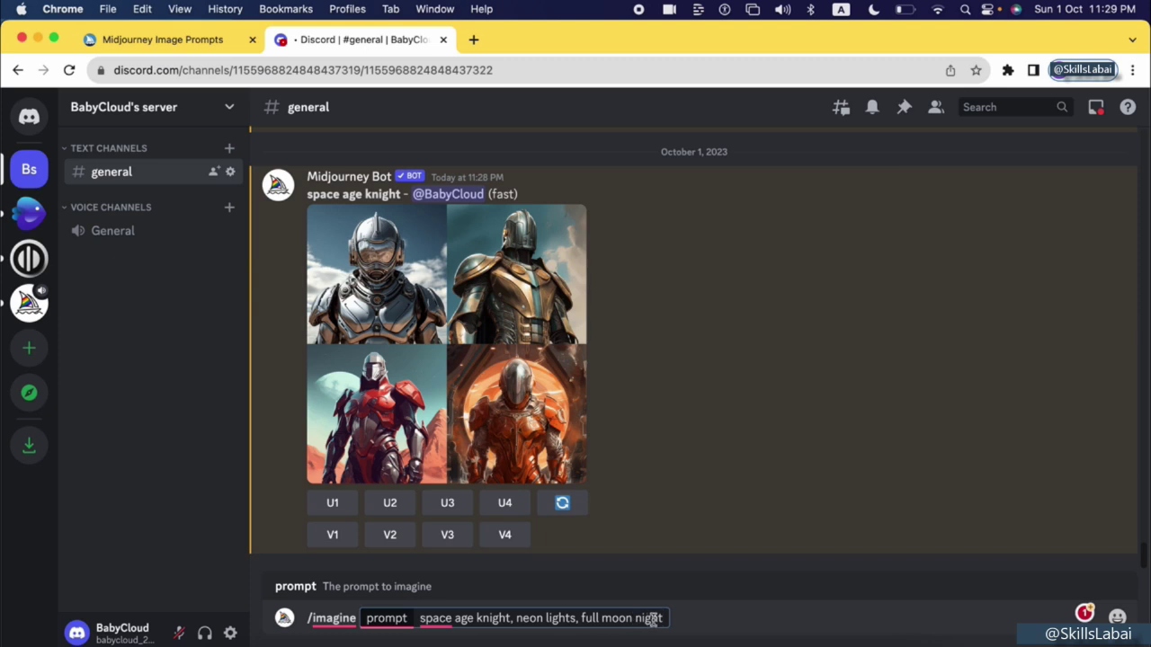
{"action": "key", "text": "Return"}
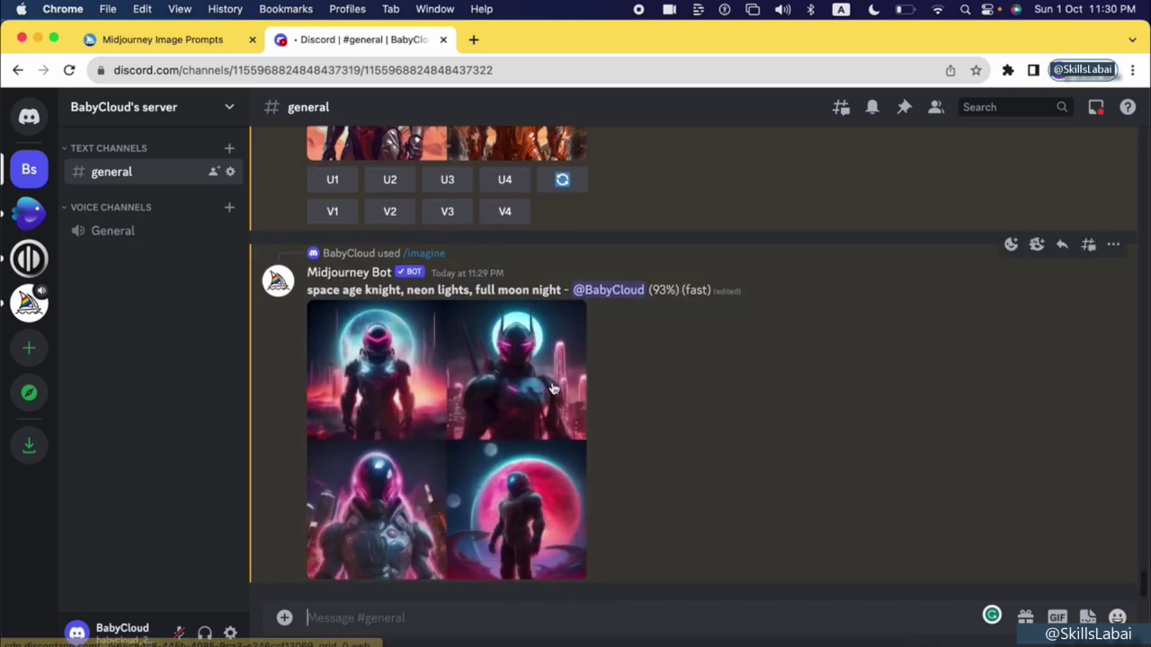
Compare the plain space age knight grid with the neon lights, full moon night grid, viewing each enlarged and closing it.
{"action": "scroll", "coordinate": [507, 396], "scroll_direction": "up", "scroll_amount": 4}
{"action": "left_click", "coordinate": [503, 393]}
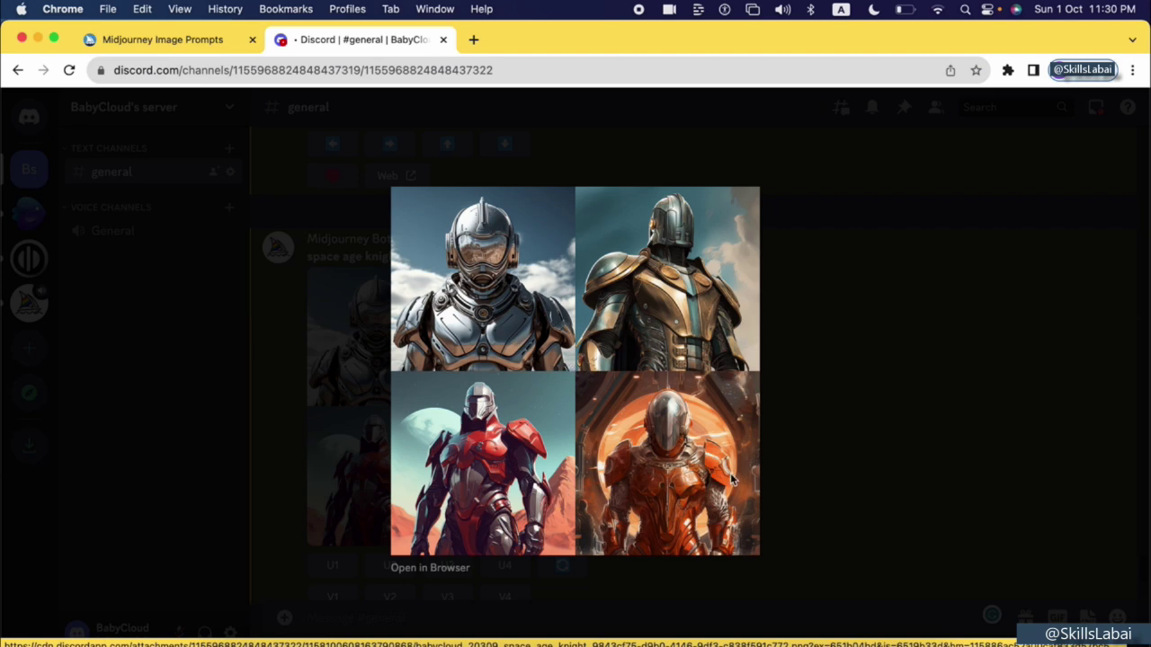
{"action": "left_click", "coordinate": [908, 457]}
{"action": "scroll", "coordinate": [887, 461], "scroll_direction": "down", "scroll_amount": 2}
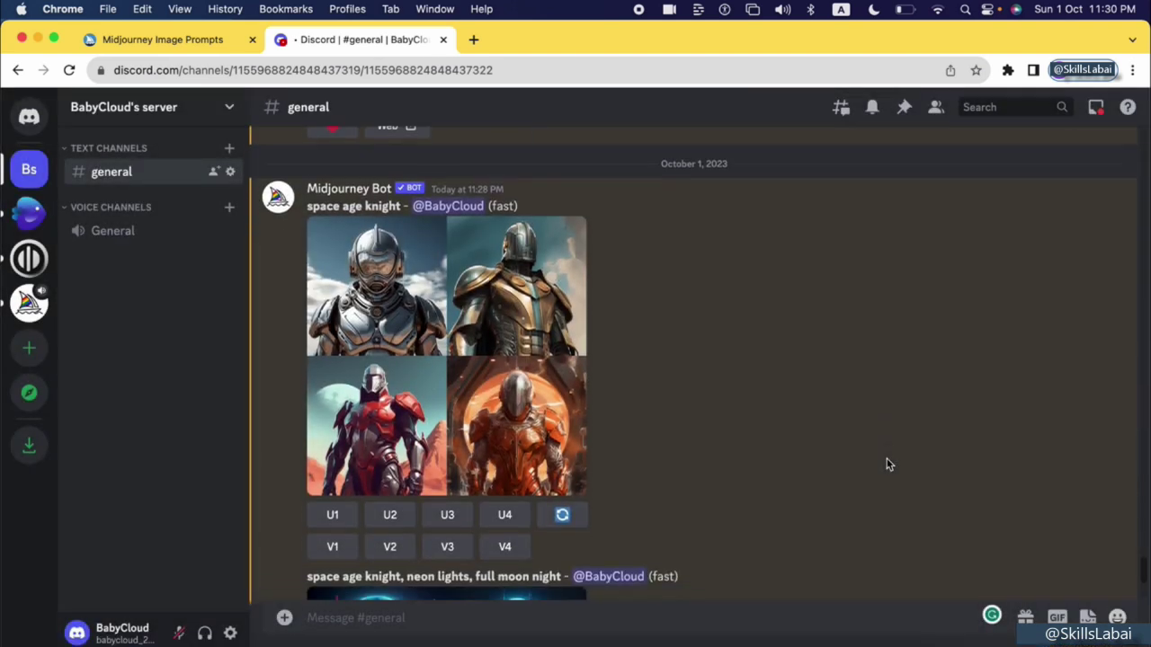
{"action": "scroll", "coordinate": [629, 486], "scroll_direction": "down", "scroll_amount": 5}
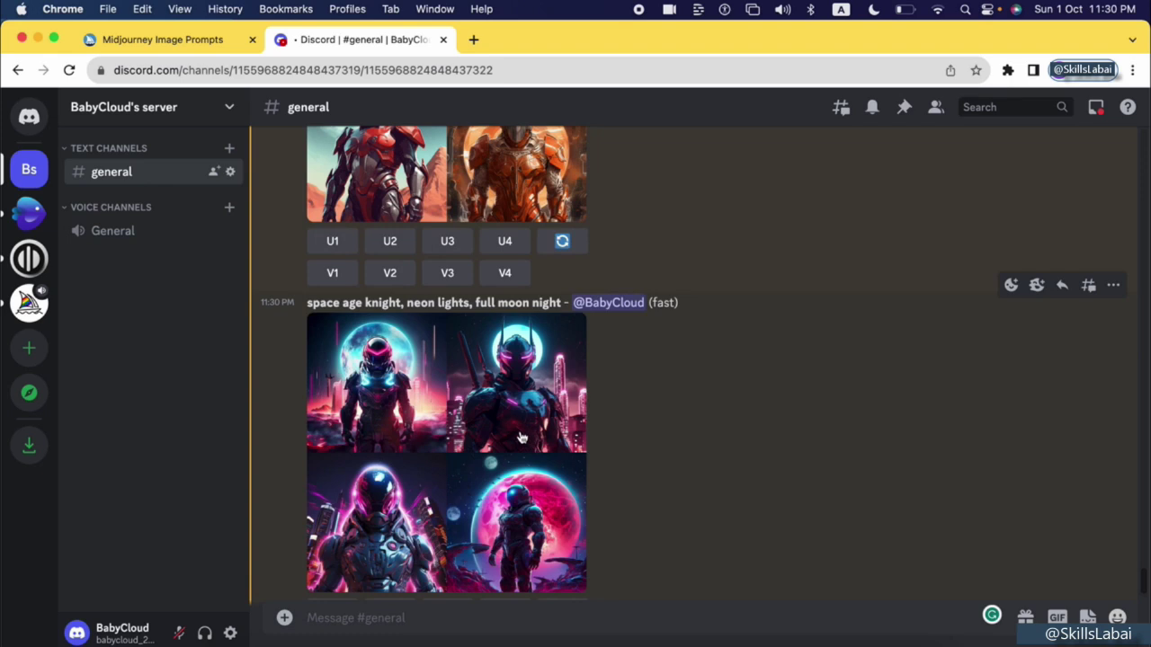
{"action": "left_click", "coordinate": [520, 438]}
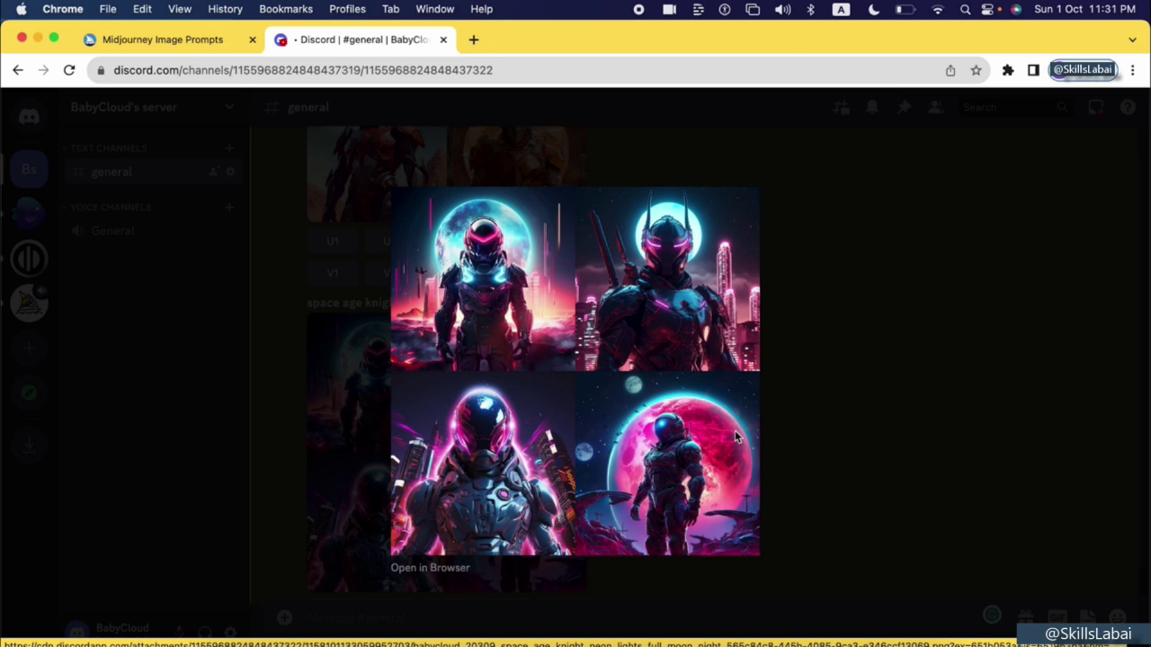
{"action": "left_click", "coordinate": [772, 428]}
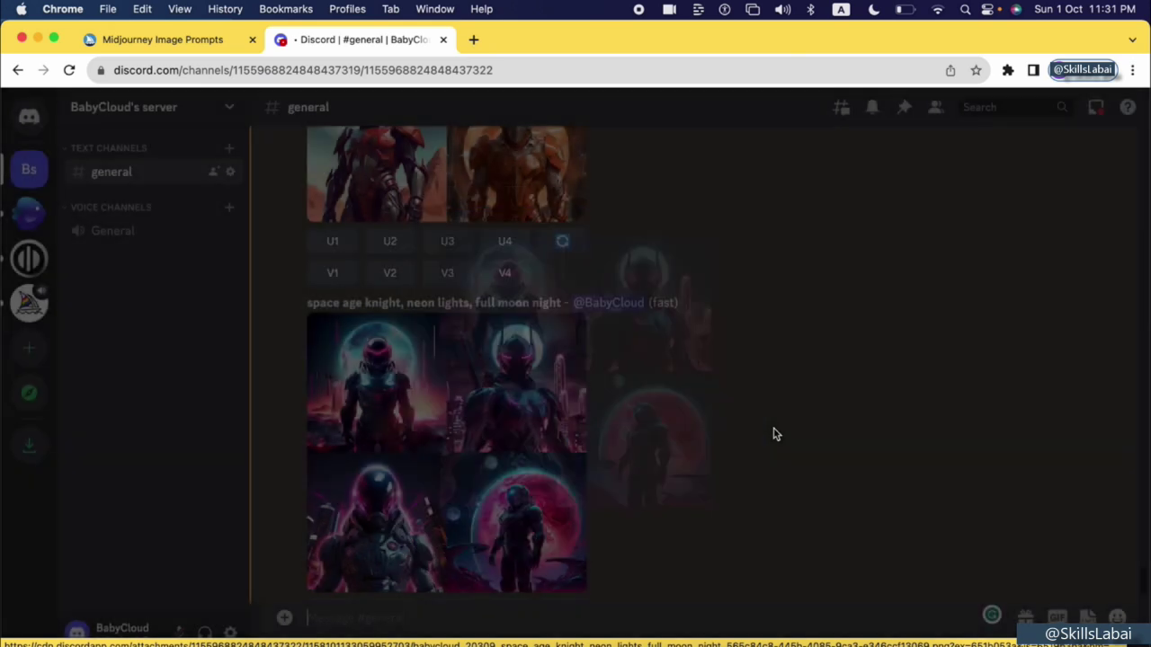
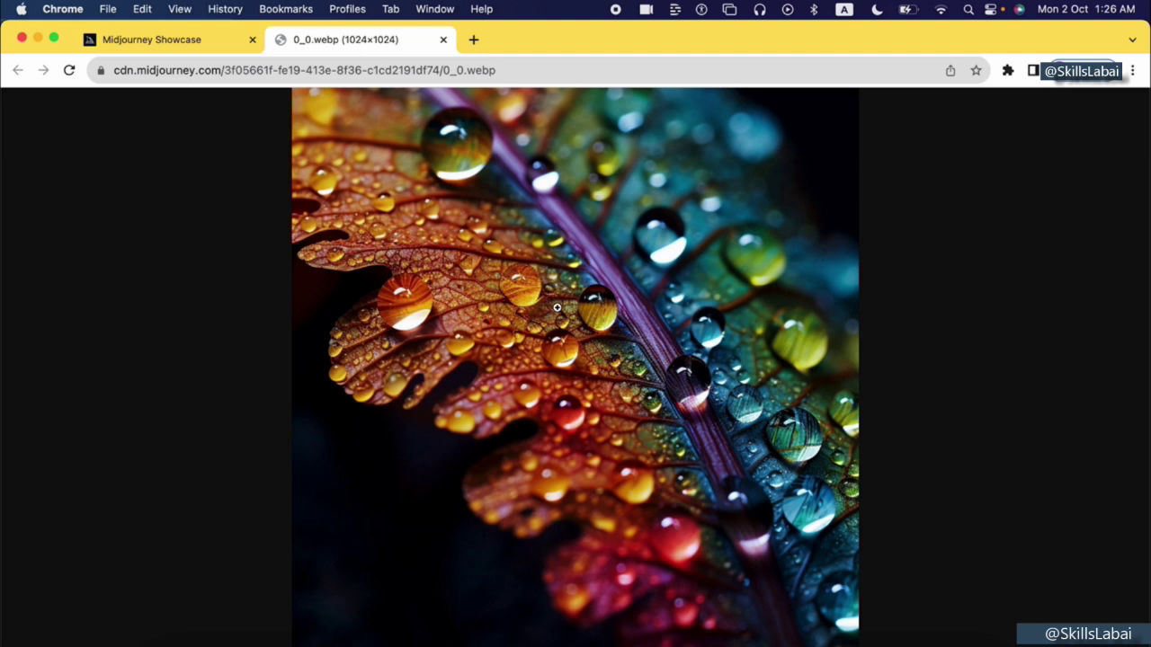
Return to the Midjourney Community Showcase and highlight the prompt "A mesmerizing macro photograph" on the leaf image.
{"action": "left_click", "coordinate": [224, 42]}
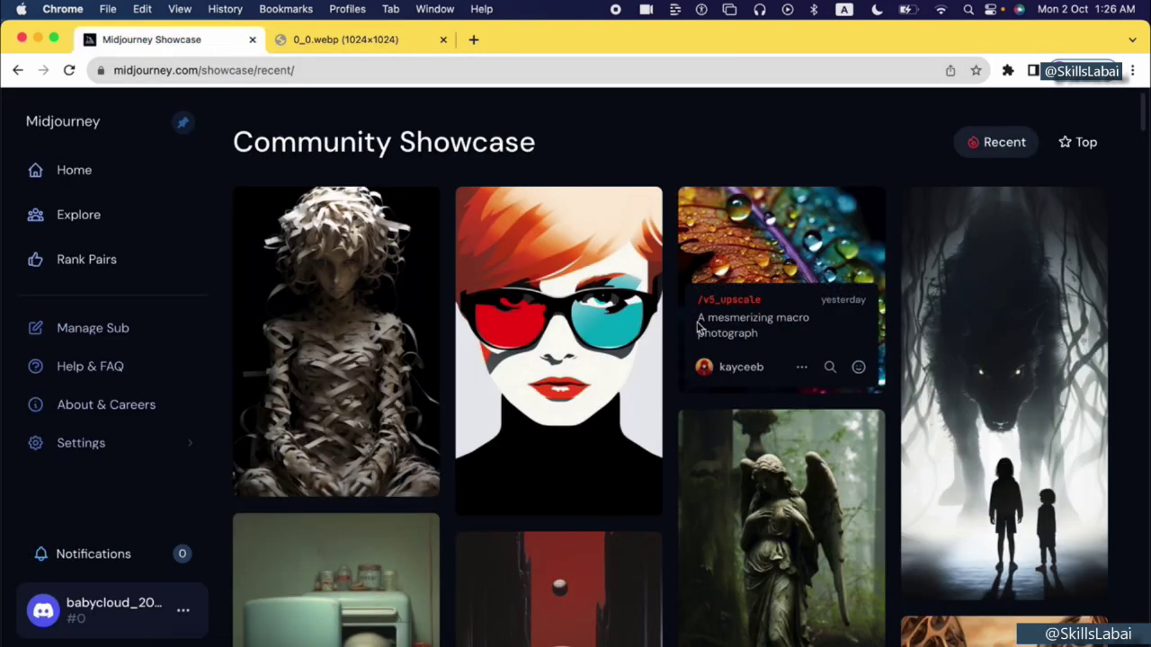
{"action": "left_click_drag", "start_coordinate": [701, 322], "coordinate": [810, 324]}
{"action": "left_click", "coordinate": [755, 336]}
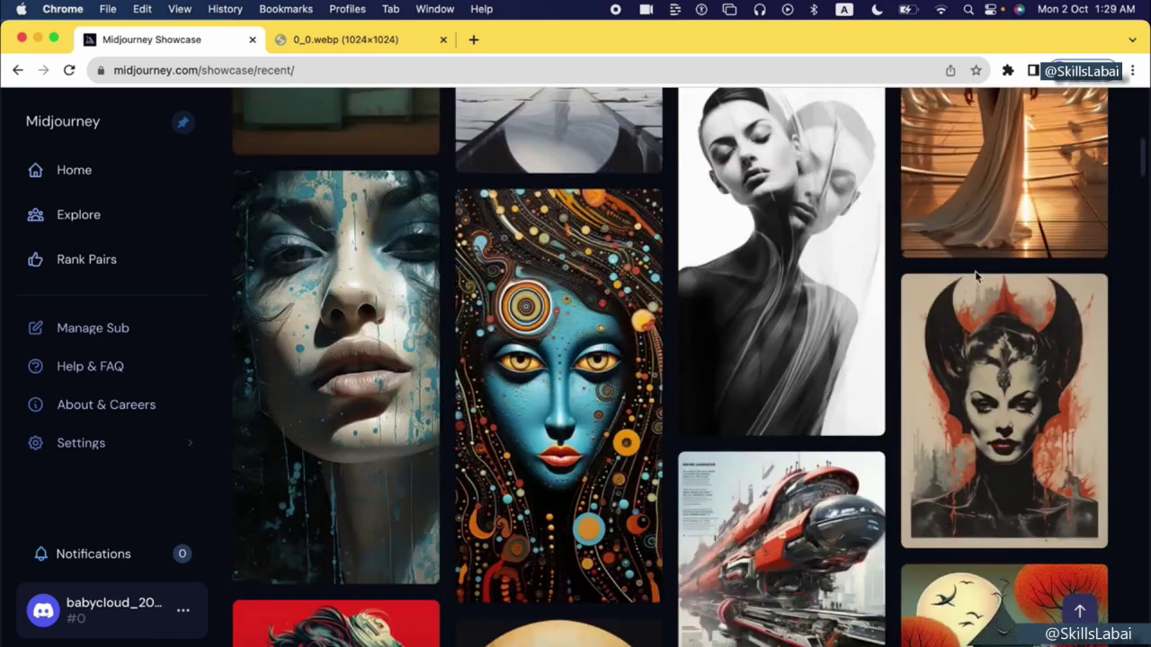
Find the showcase image of a miniature kid with a mouse, highlight "Miniature kid playing with gigantic ovesize mouse", and open the full-size image.
{"action": "scroll", "coordinate": [845, 442], "scroll_direction": "down", "scroll_amount": 5}
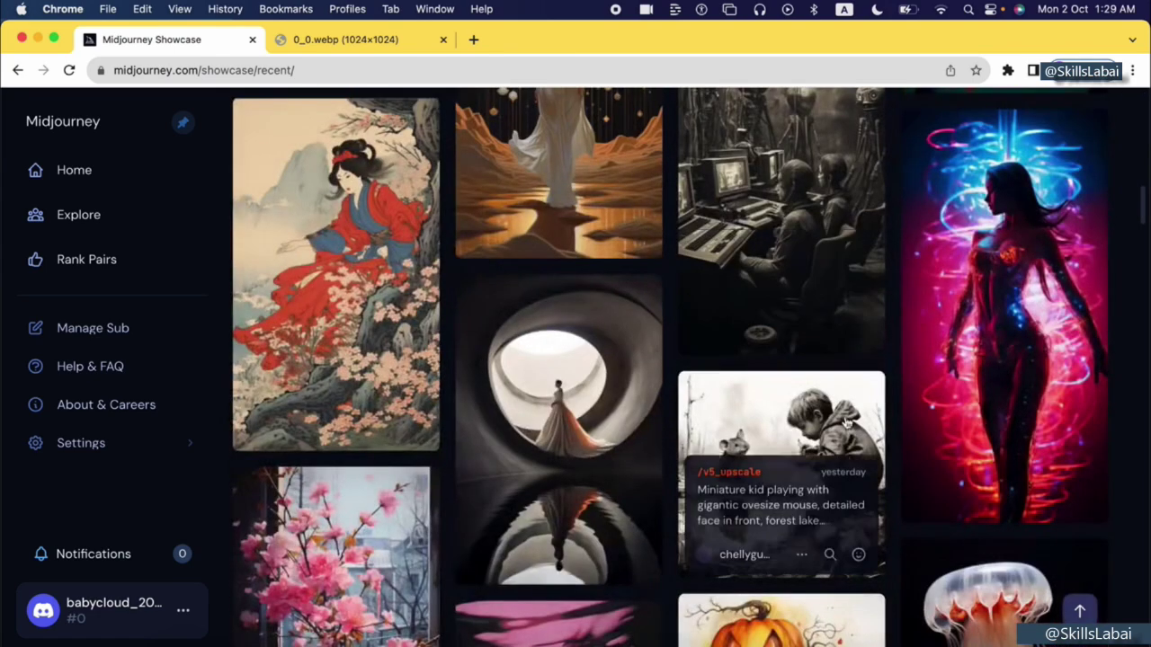
{"action": "scroll", "coordinate": [845, 442], "scroll_direction": "down", "scroll_amount": 1}
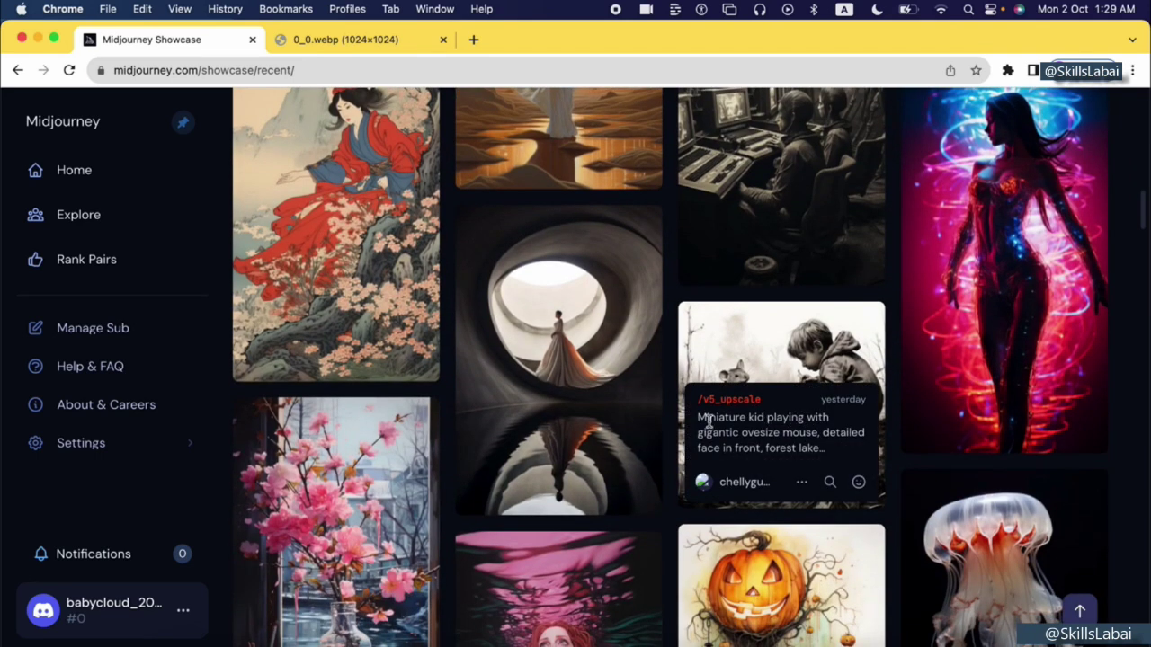
{"action": "left_click_drag", "start_coordinate": [700, 419], "coordinate": [824, 432]}
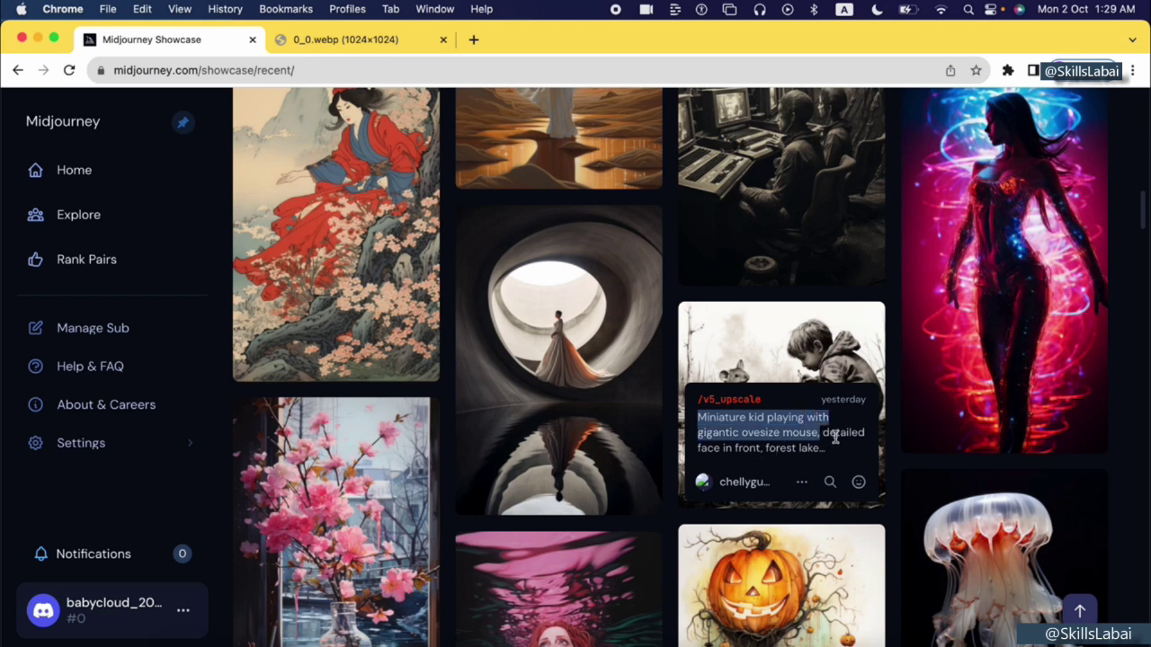
{"action": "left_click", "coordinate": [850, 367]}
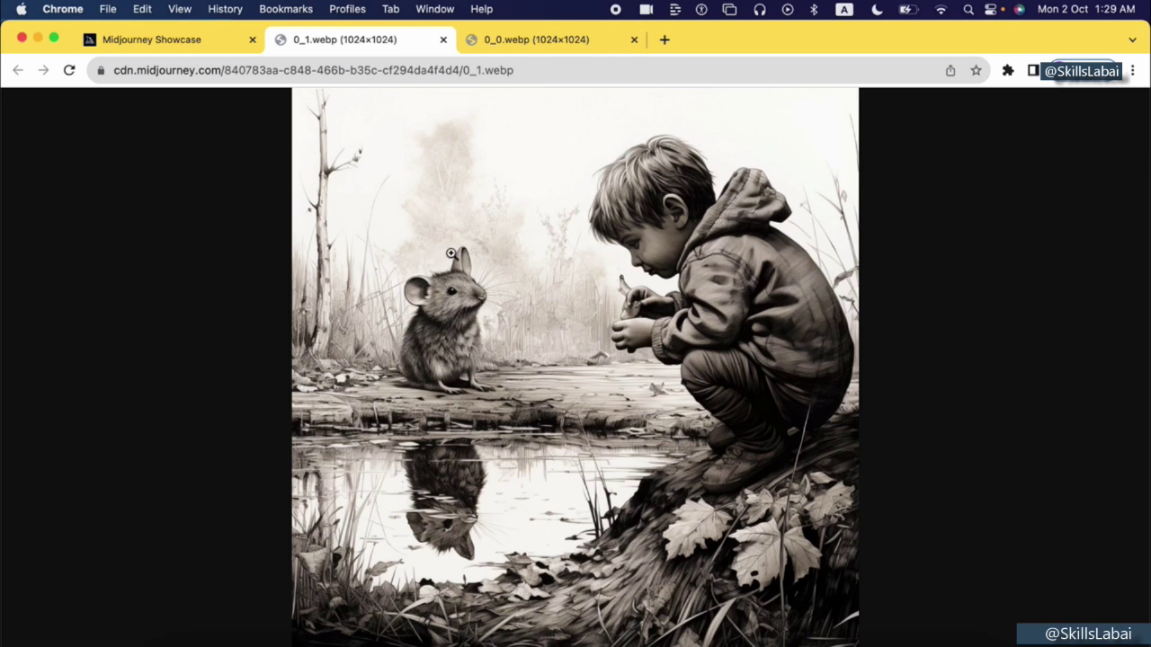
Return to the Midjourney Showcase and browse further images, revealing the prompt of the woman with colorful makeup.
{"action": "left_click", "coordinate": [210, 41]}
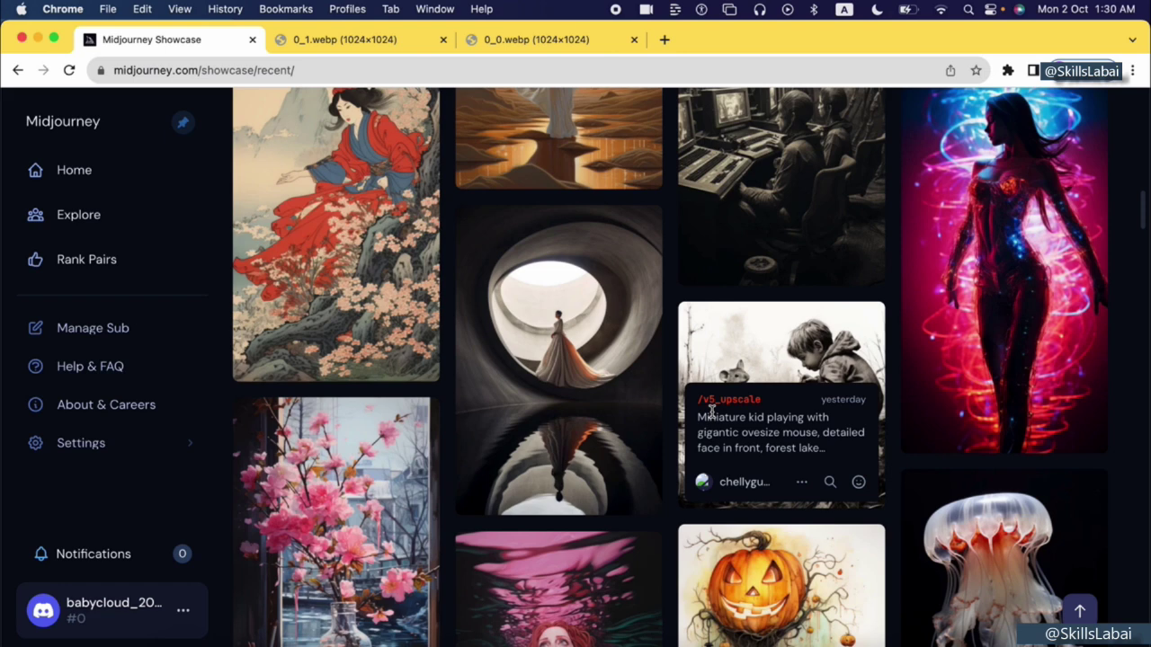
{"action": "scroll", "coordinate": [711, 411], "scroll_direction": "down", "scroll_amount": 10}
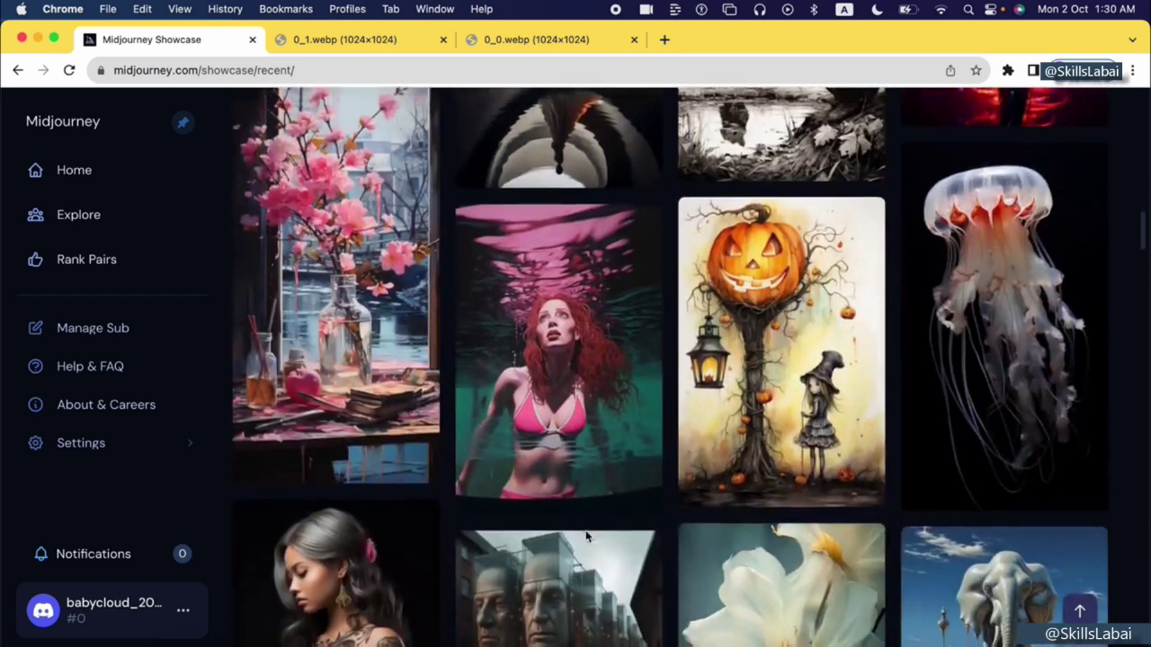
{"action": "scroll", "coordinate": [573, 458], "scroll_direction": "down", "scroll_amount": 2}
{"action": "scroll", "coordinate": [568, 499], "scroll_direction": "down", "scroll_amount": 4}
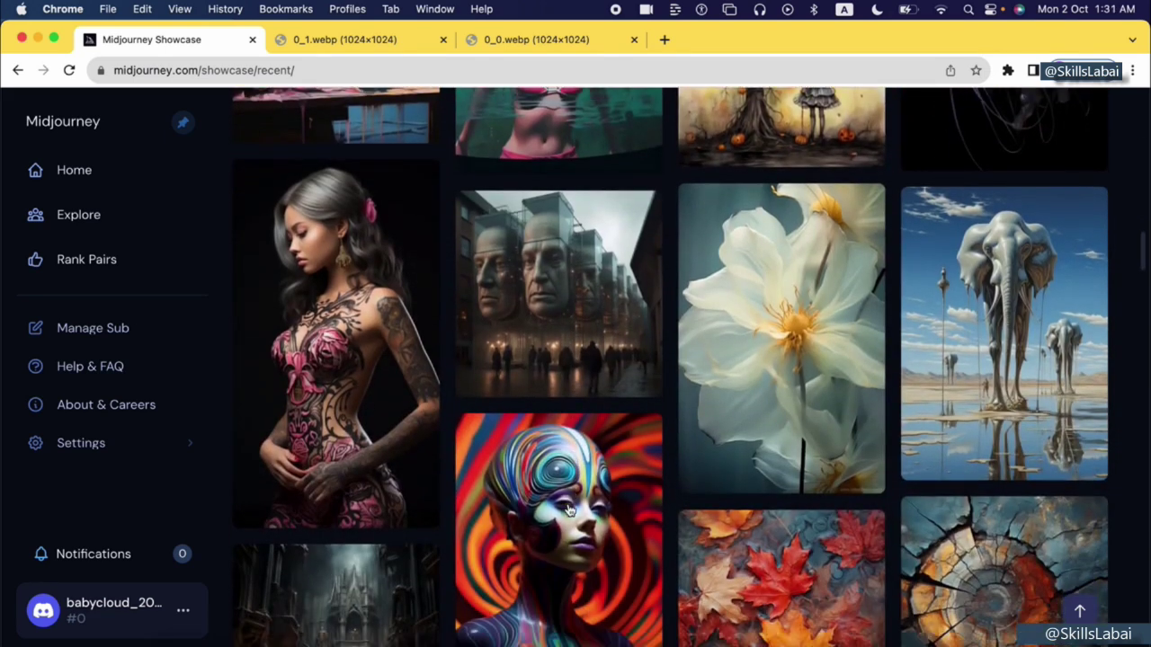
{"action": "mouse_move", "coordinate": [555, 505]}
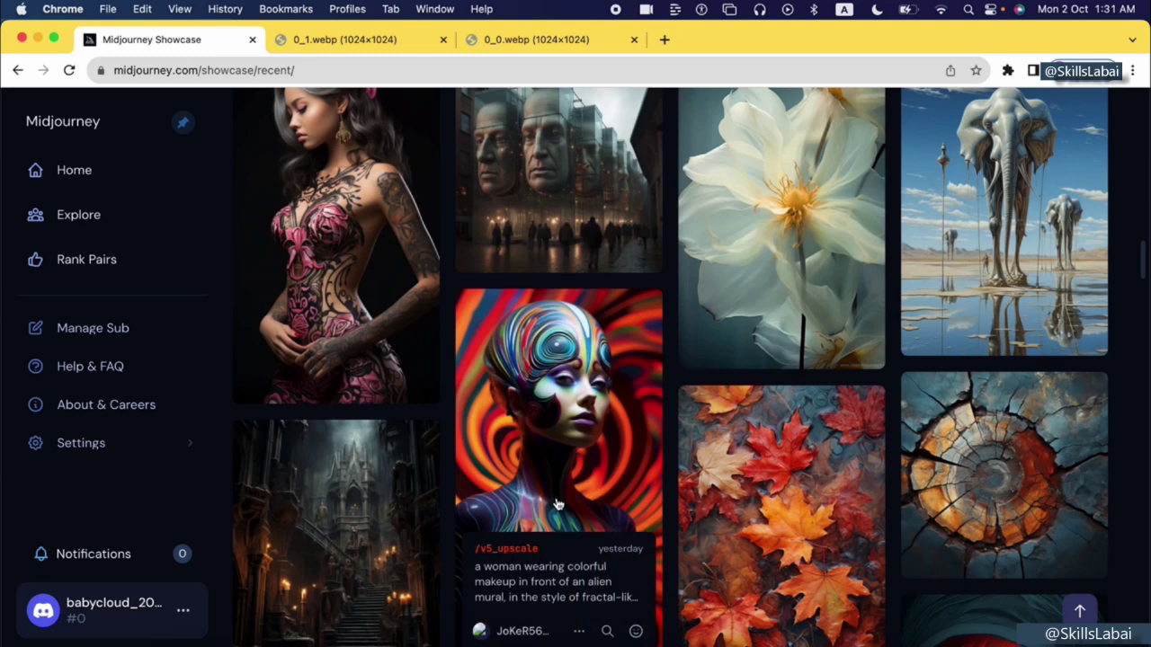
{"action": "scroll", "coordinate": [555, 505], "scroll_direction": "down", "scroll_amount": 1}
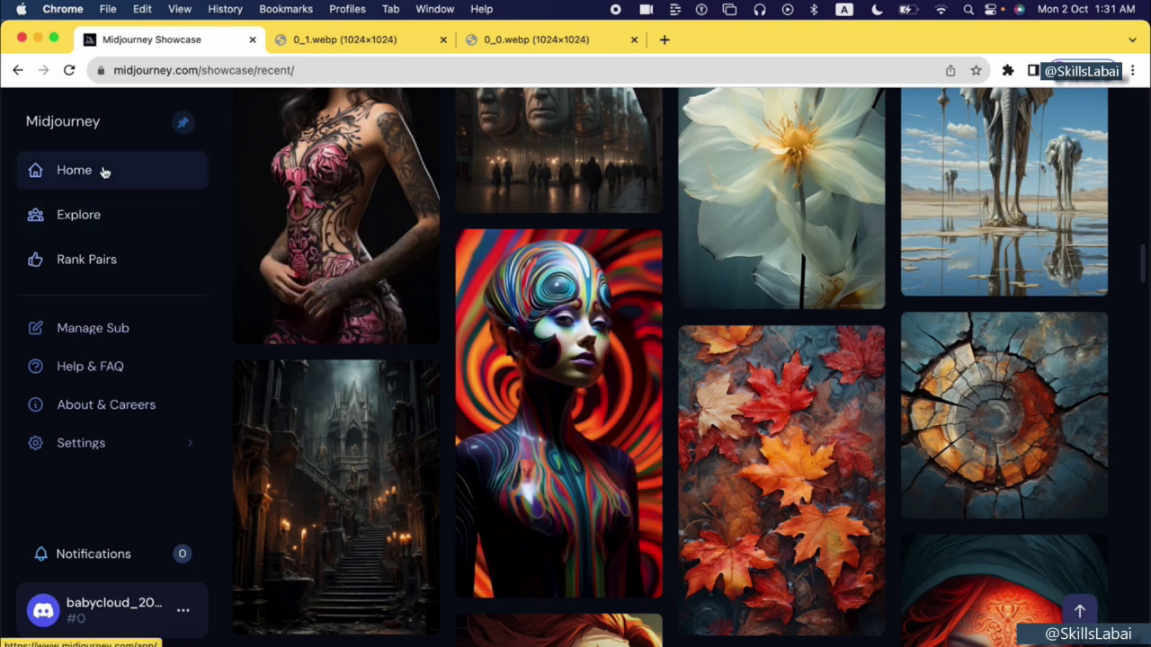
Explore the Community Feed sorted by Top, New and Rising, and return it to the Hot sorting.
{"action": "left_click", "coordinate": [88, 217]}
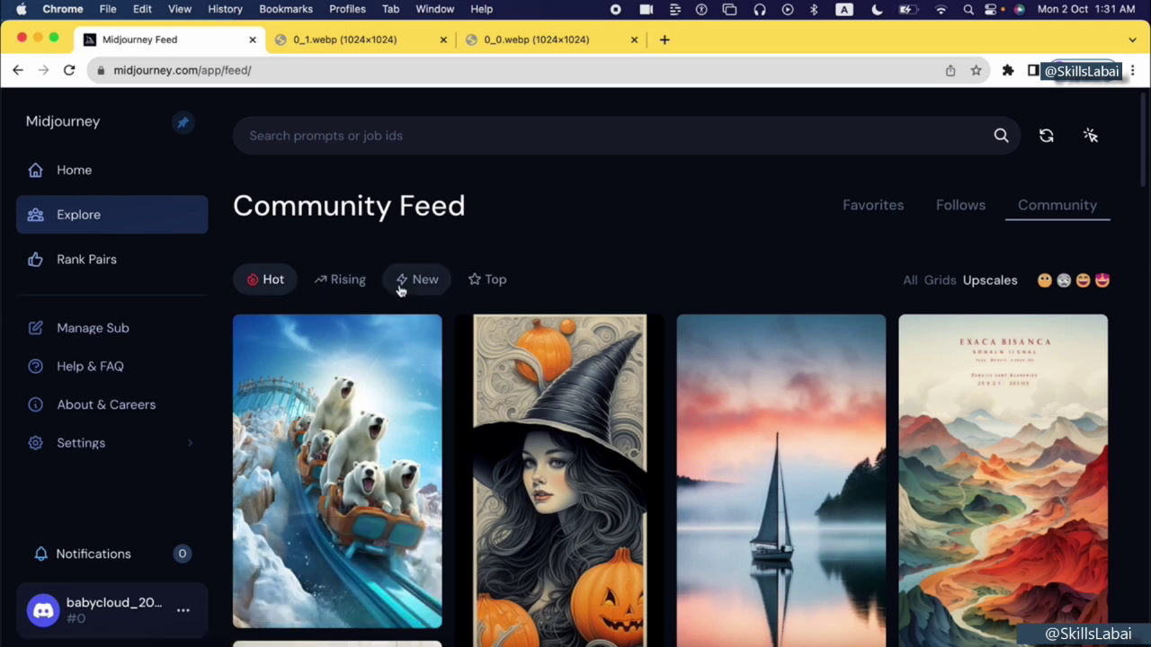
{"action": "left_click", "coordinate": [486, 282]}
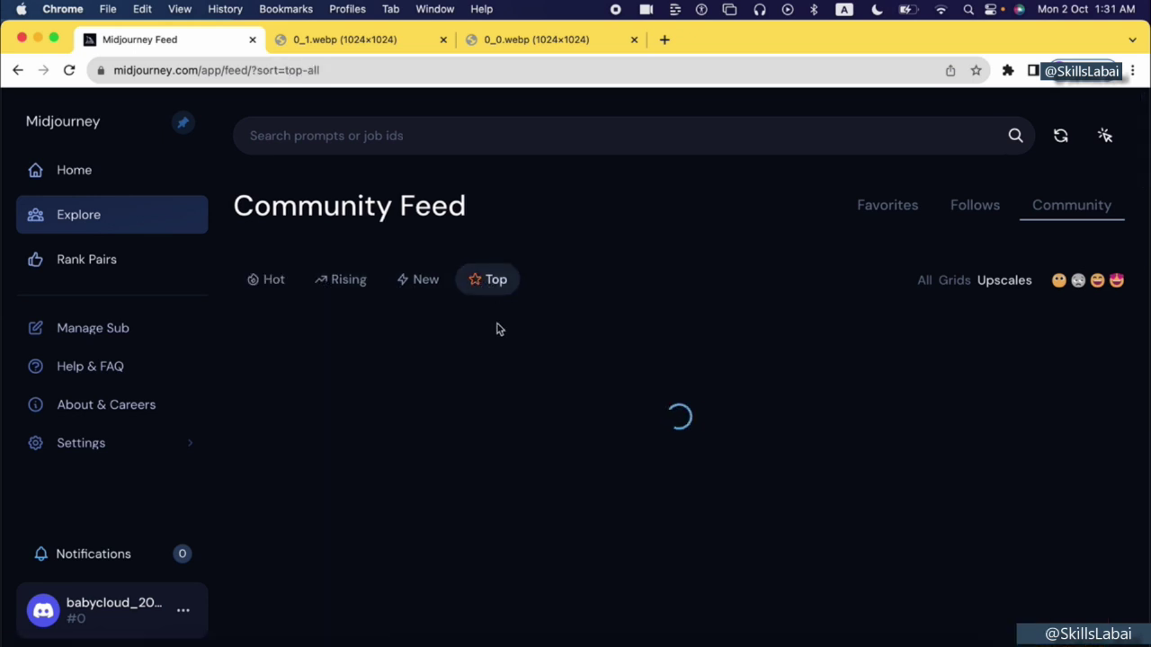
{"action": "scroll", "coordinate": [539, 404], "scroll_direction": "down", "scroll_amount": 1}
{"action": "scroll", "coordinate": [540, 405], "scroll_direction": "up", "scroll_amount": 1}
{"action": "scroll", "coordinate": [483, 530], "scroll_direction": "down", "scroll_amount": 1}
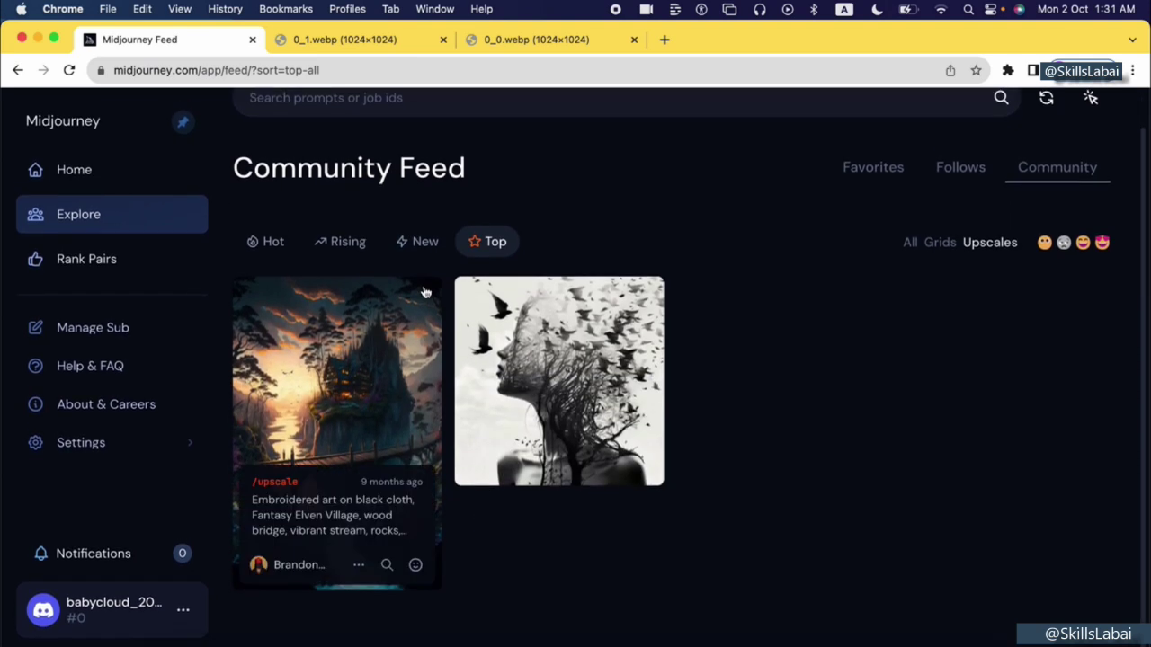
{"action": "left_click", "coordinate": [412, 270]}
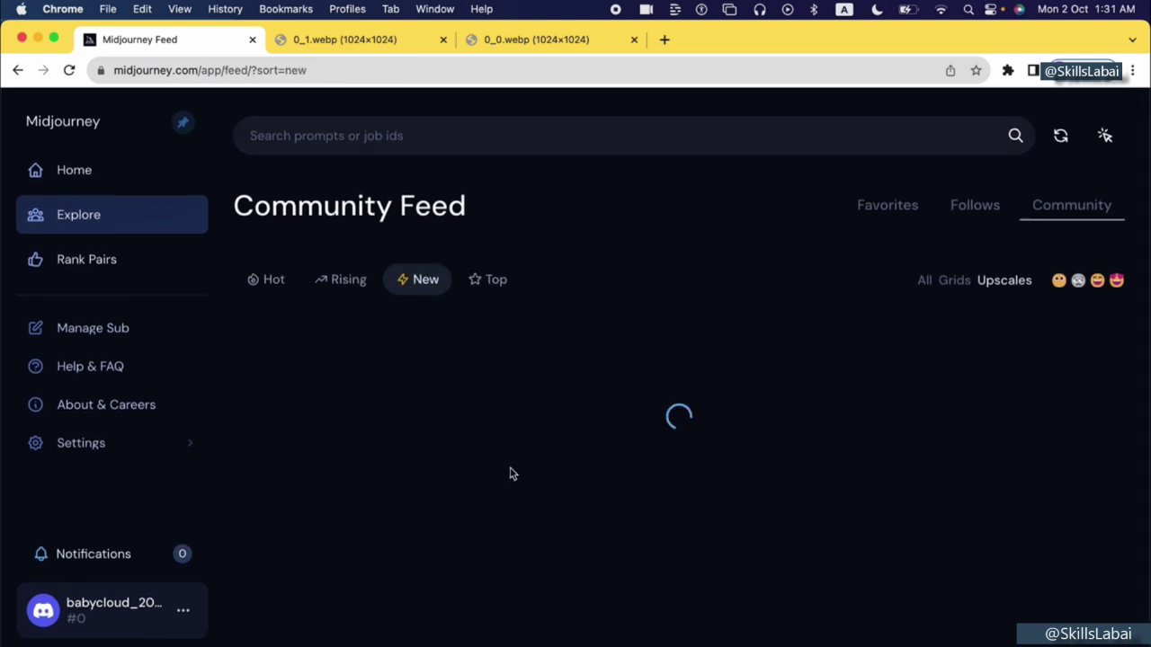
{"action": "scroll", "coordinate": [578, 438], "scroll_direction": "down", "scroll_amount": 5}
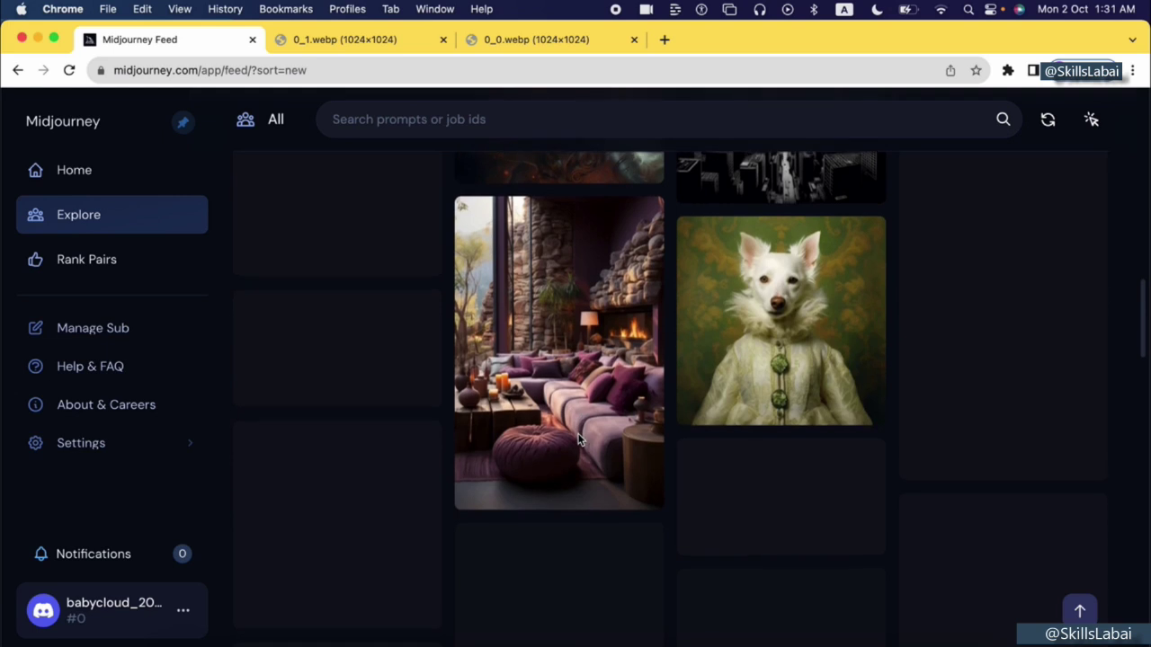
{"action": "scroll", "coordinate": [578, 439], "scroll_direction": "up", "scroll_amount": 5}
{"action": "left_click", "coordinate": [334, 286]}
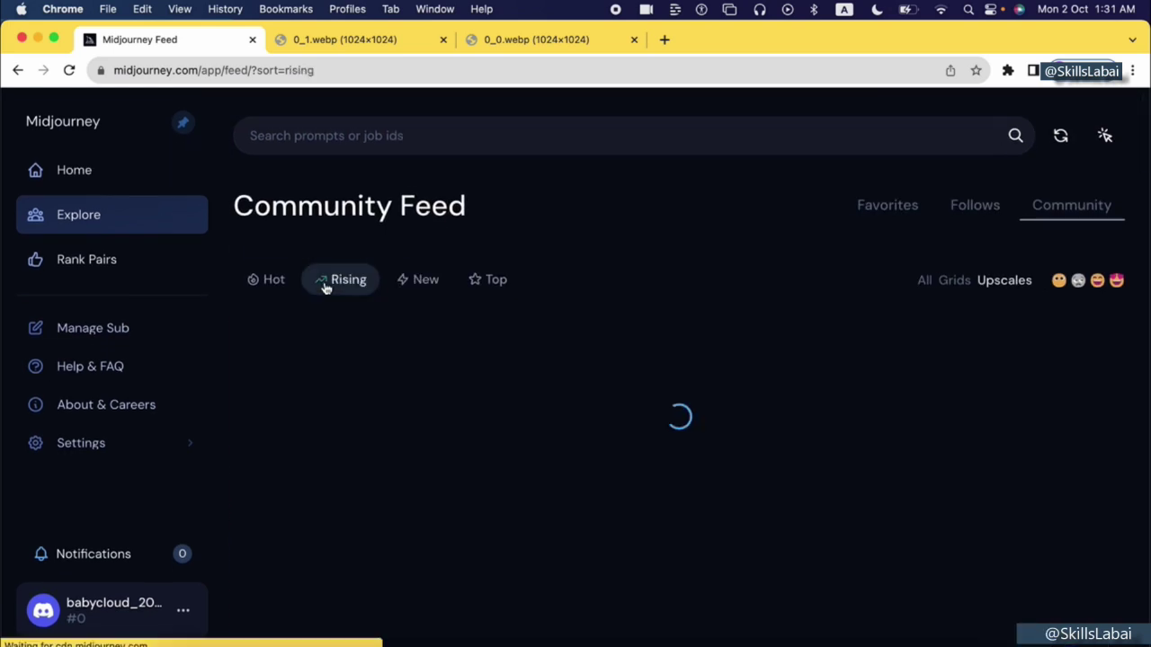
{"action": "left_click", "coordinate": [264, 284]}
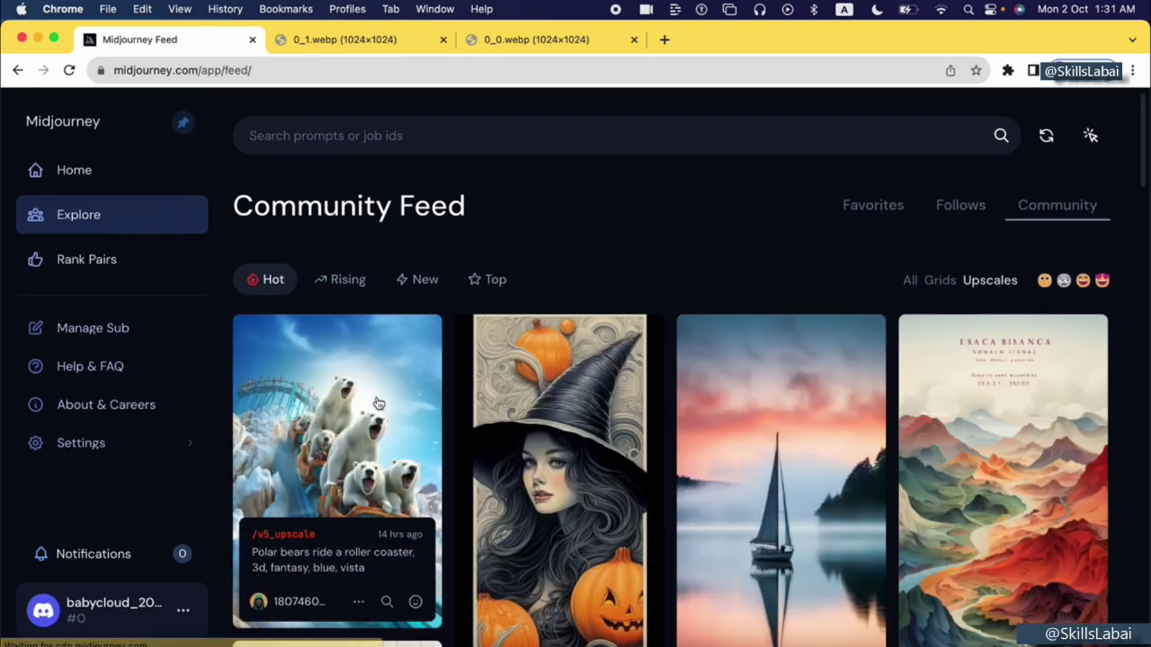
Browse the Hot feed, open the flower image with an eye in its center, and read its full prompt.
{"action": "scroll", "coordinate": [719, 468], "scroll_direction": "down", "scroll_amount": 5}
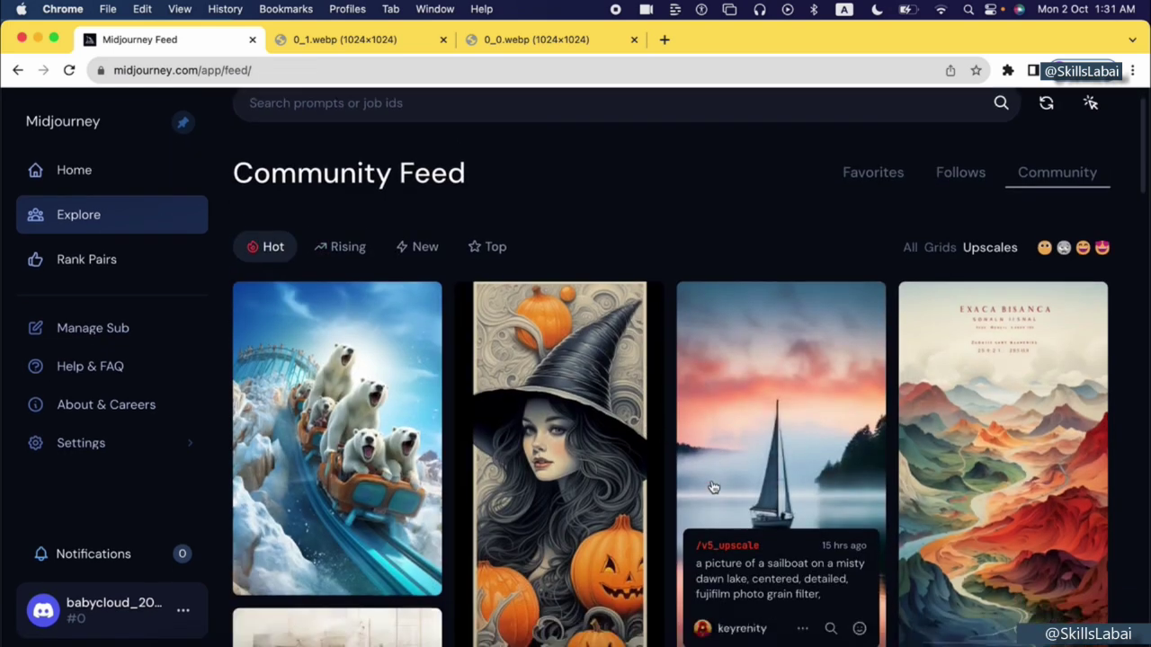
{"action": "scroll", "coordinate": [581, 464], "scroll_direction": "down", "scroll_amount": 10}
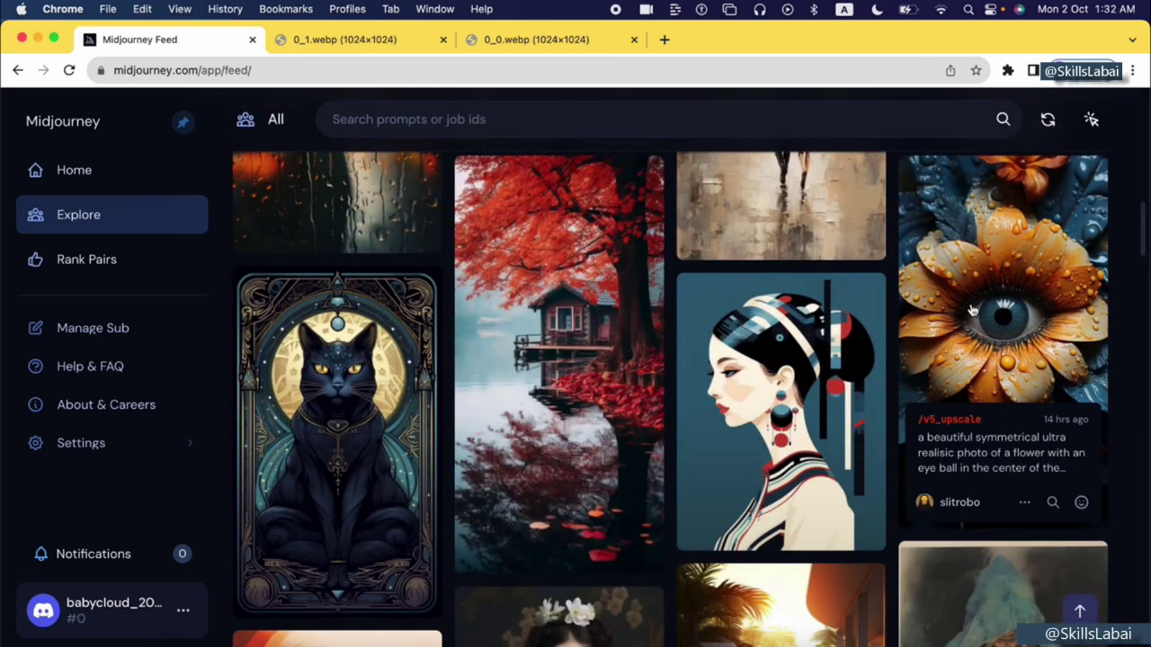
{"action": "left_click", "coordinate": [972, 310]}
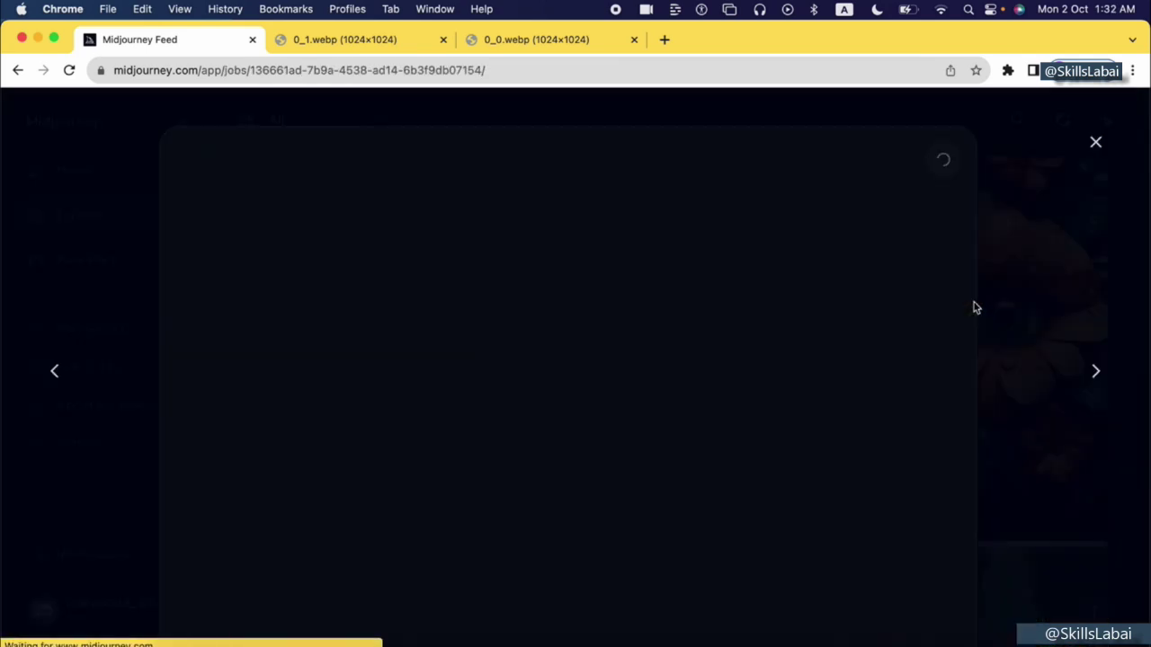
{"action": "scroll", "coordinate": [739, 494], "scroll_direction": "down", "scroll_amount": 3}
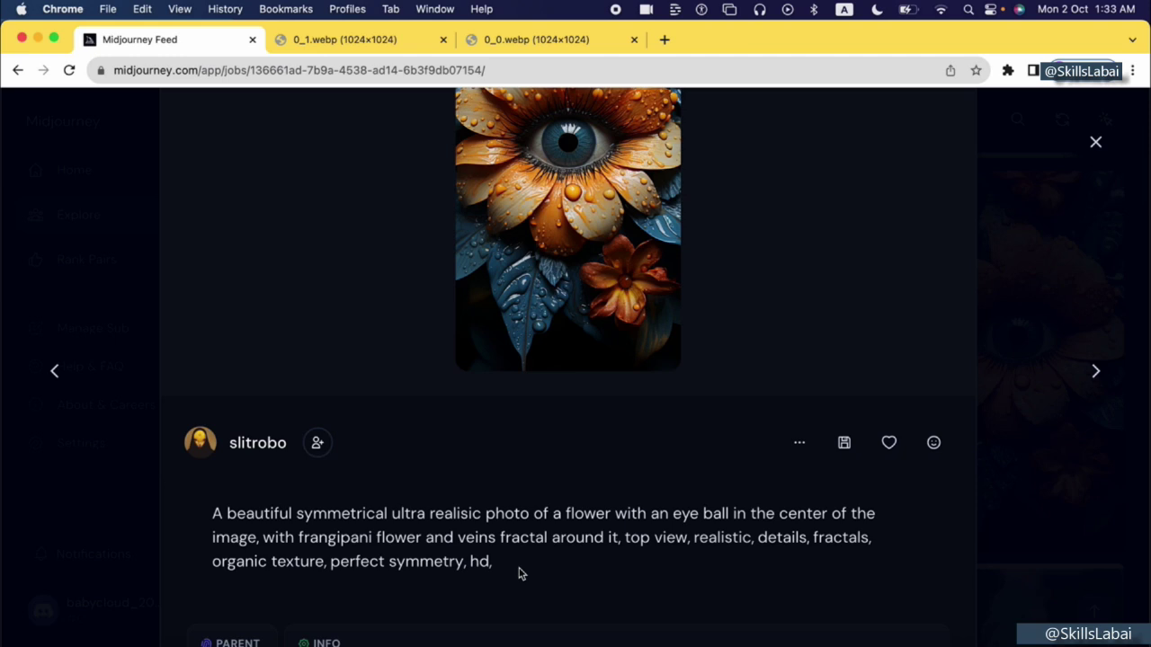
Go to the next feed image, showing a courtyard pond with orange petals, and read its full prompt.
{"action": "left_click", "coordinate": [1093, 372]}
{"action": "scroll", "coordinate": [748, 445], "scroll_direction": "down", "scroll_amount": 5}
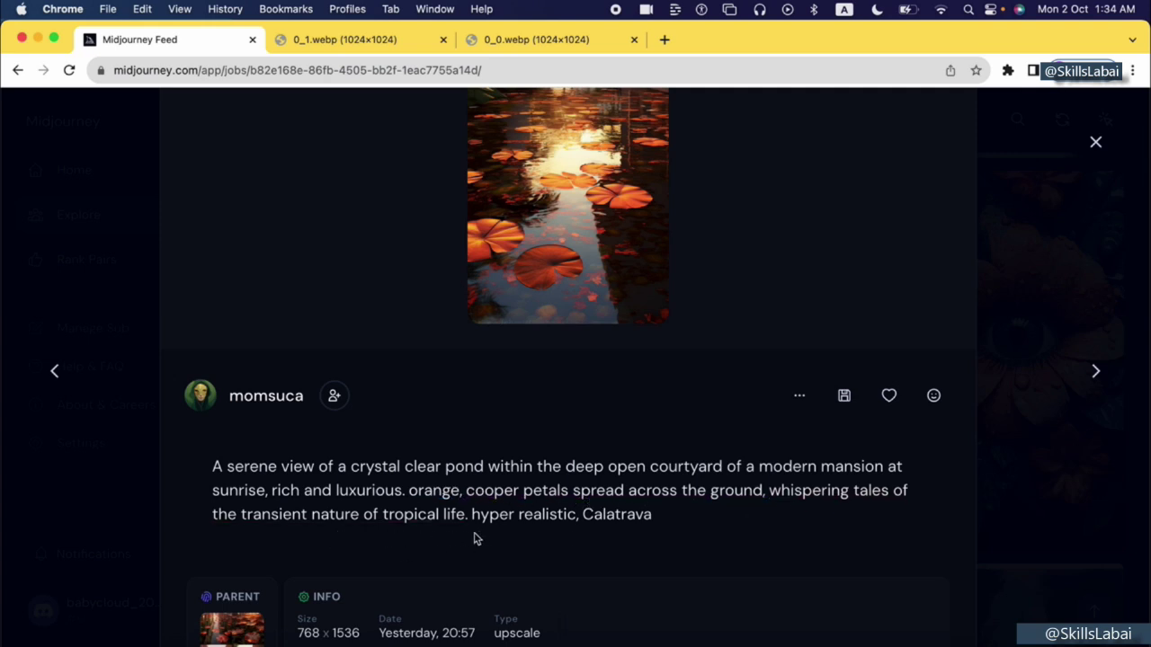
{"action": "scroll", "coordinate": [539, 522], "scroll_direction": "down", "scroll_amount": 1}
{"action": "scroll", "coordinate": [590, 510], "scroll_direction": "up", "scroll_amount": 4}
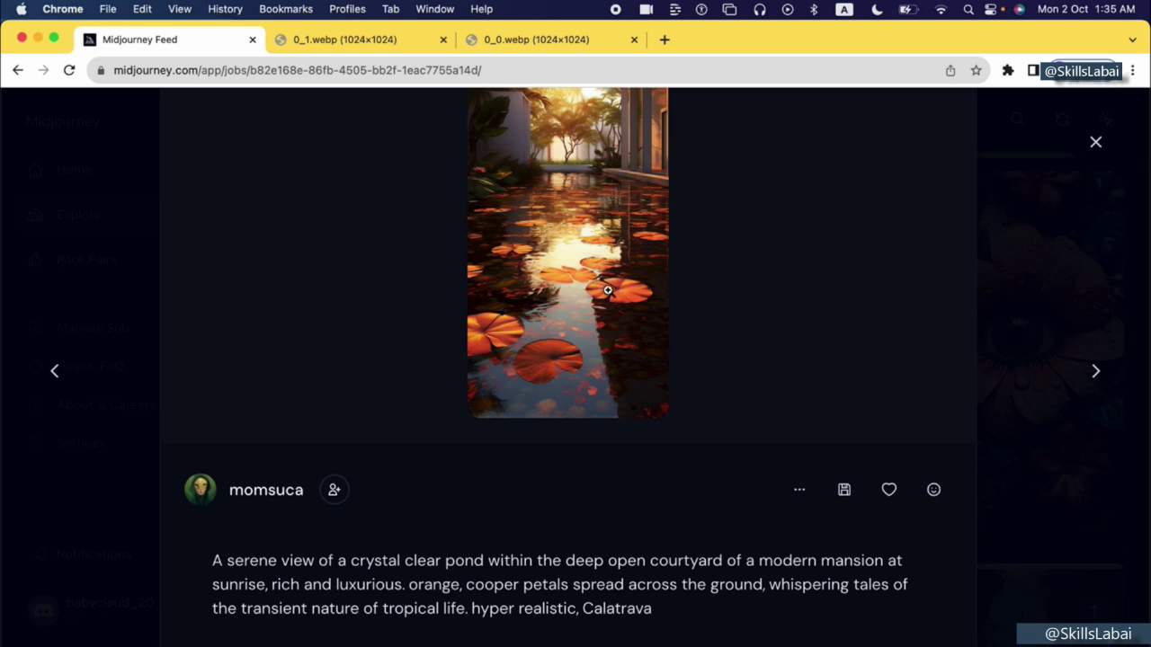
Copy the pond image's full command, and copy its prompt alone.
{"action": "left_click", "coordinate": [802, 489]}
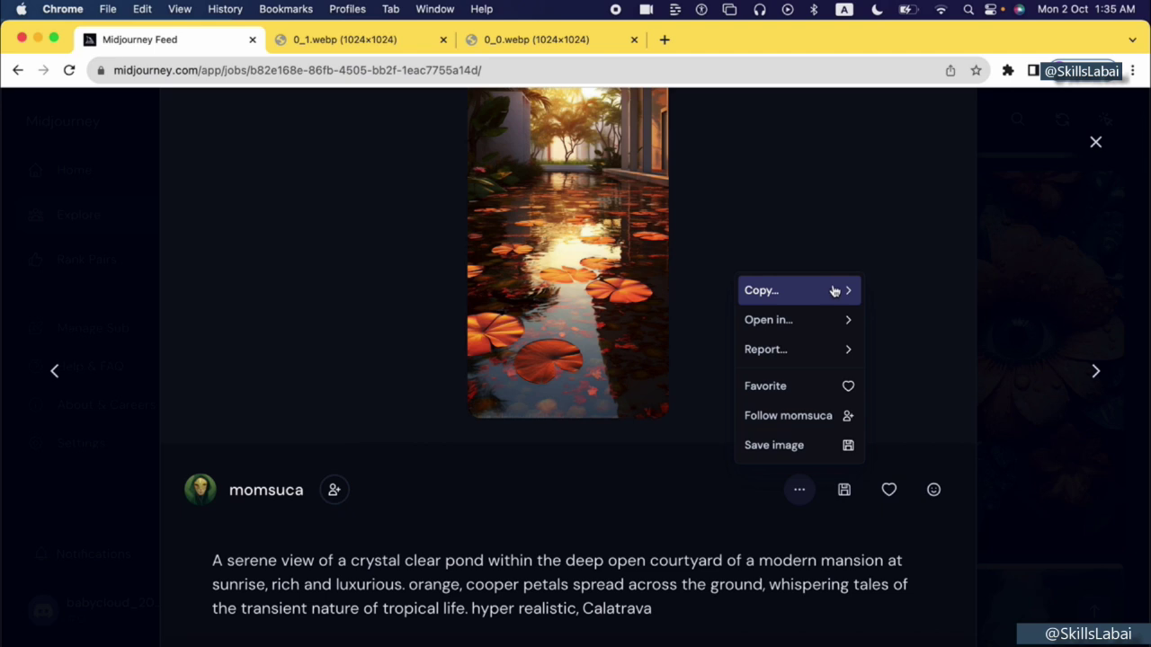
{"action": "mouse_move", "coordinate": [849, 295]}
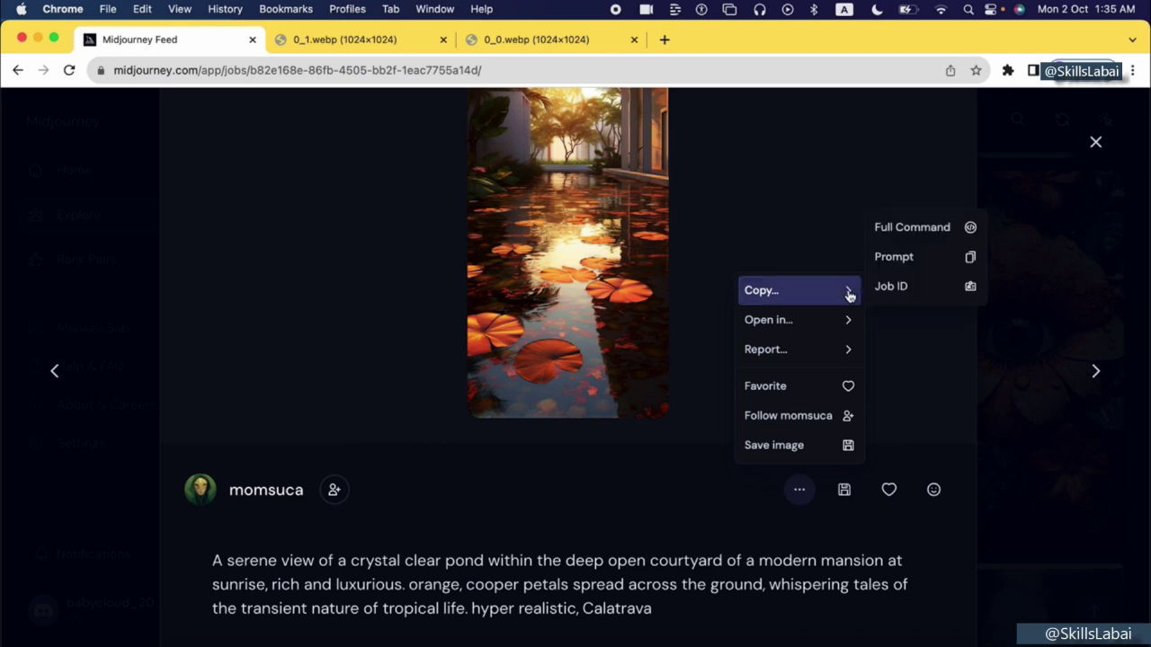
{"action": "left_click", "coordinate": [926, 238]}
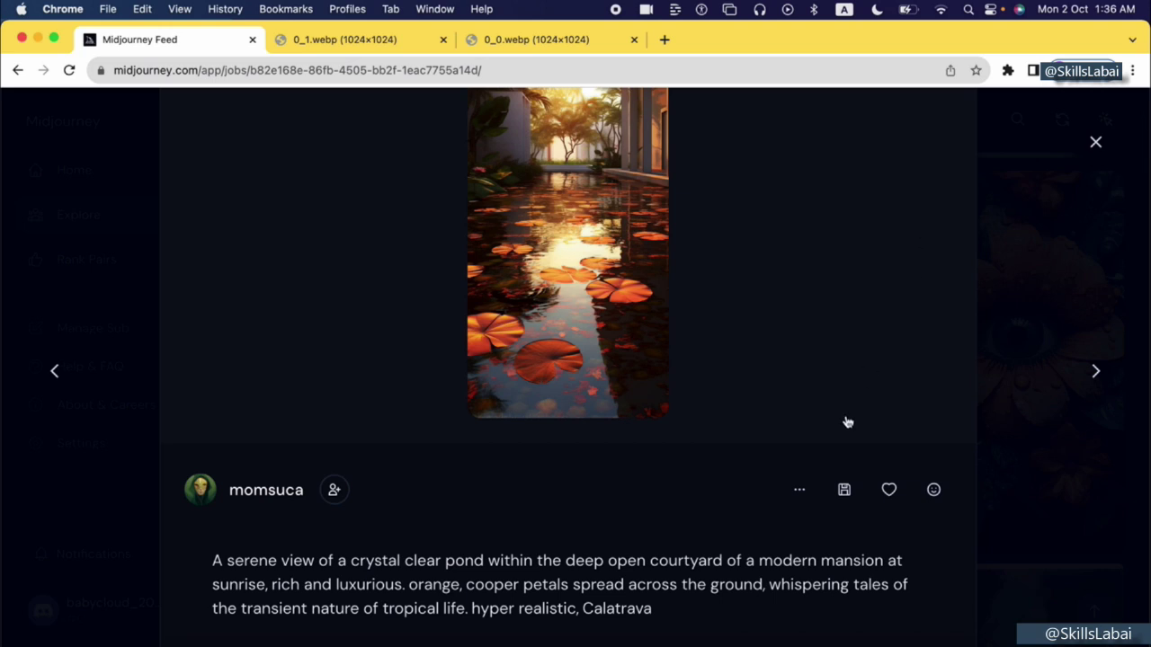
{"action": "left_click", "coordinate": [800, 490]}
{"action": "mouse_move", "coordinate": [842, 291]}
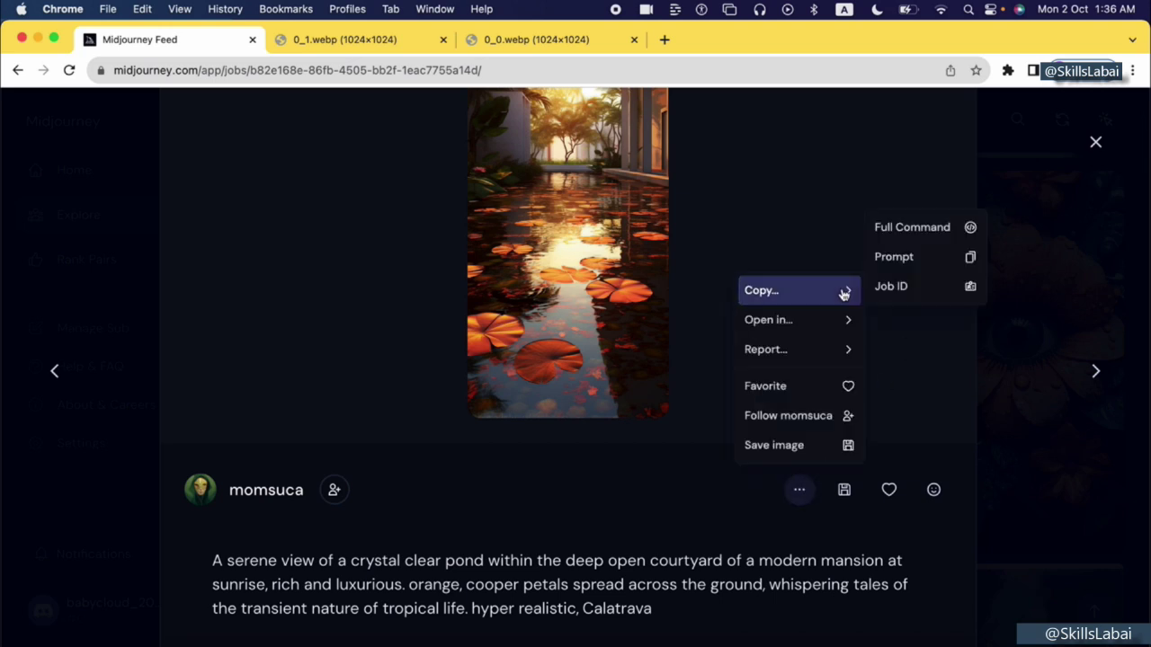
{"action": "left_click", "coordinate": [925, 257]}
Open the full-size pond image in a new browser tab.
{"action": "left_click", "coordinate": [799, 490]}
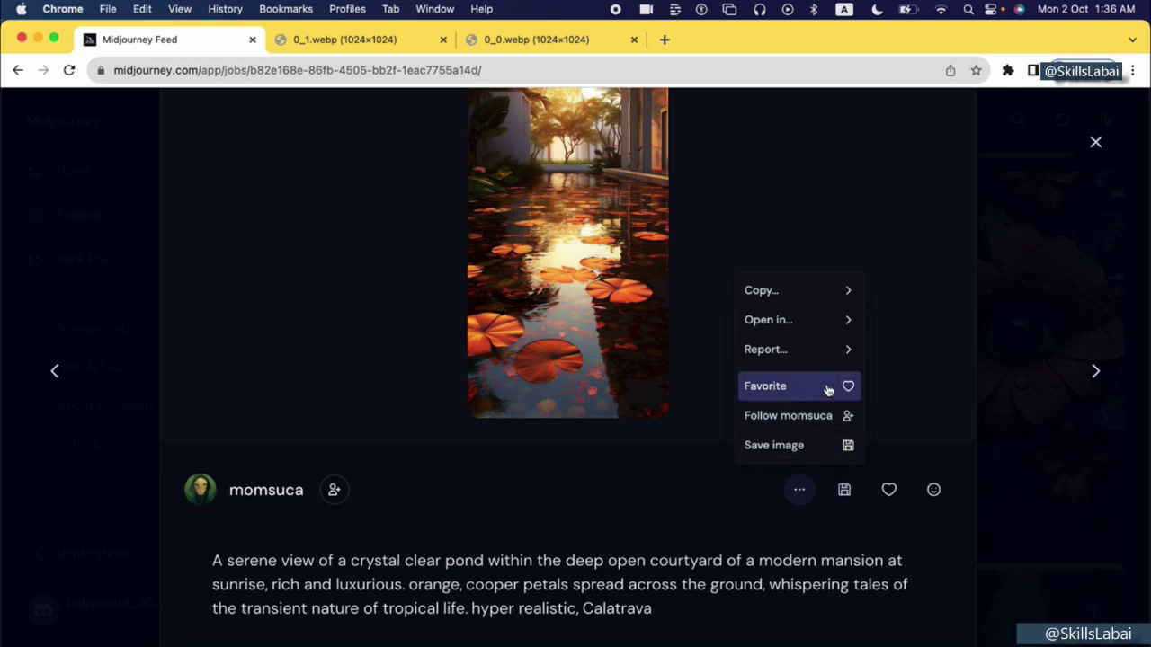
{"action": "mouse_move", "coordinate": [850, 325]}
{"action": "left_click", "coordinate": [902, 298]}
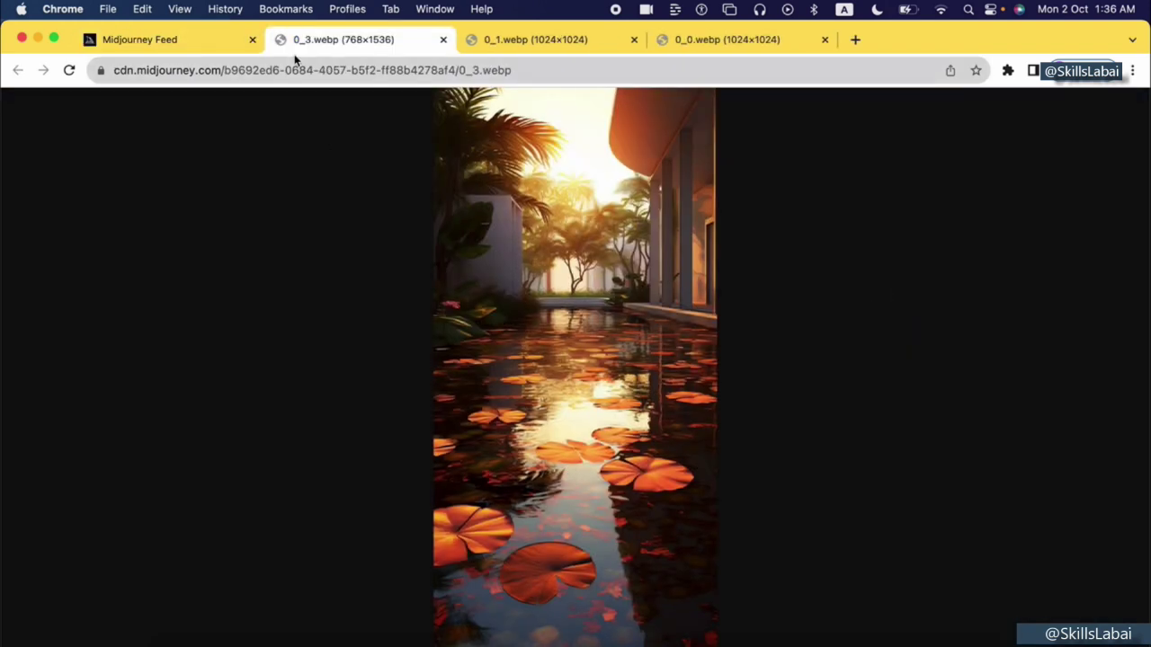
Return to the pond image's details and highlight its date, its upscale type and the --ar 1:2 parameter.
{"action": "key", "text": "ctrl+shift+Tab"}
{"action": "scroll", "coordinate": [539, 419], "scroll_direction": "down", "scroll_amount": 3}
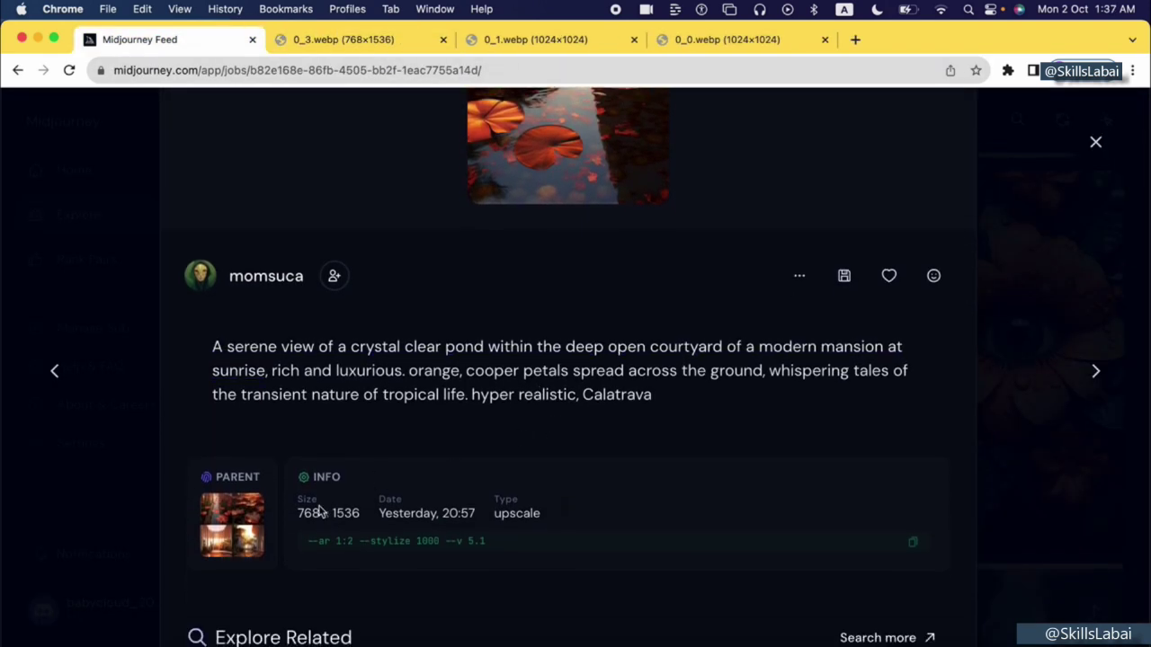
{"action": "left_click_drag", "start_coordinate": [297, 511], "coordinate": [483, 516]}
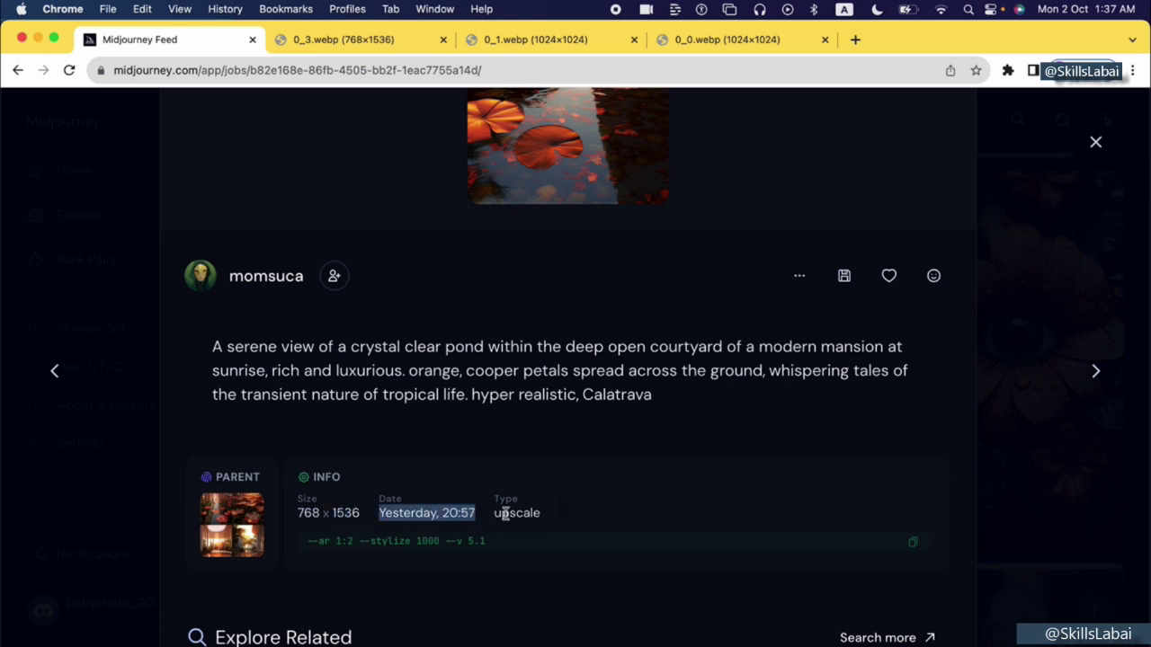
{"action": "left_click", "coordinate": [562, 519]}
{"action": "left_click_drag", "start_coordinate": [492, 515], "coordinate": [552, 524]}
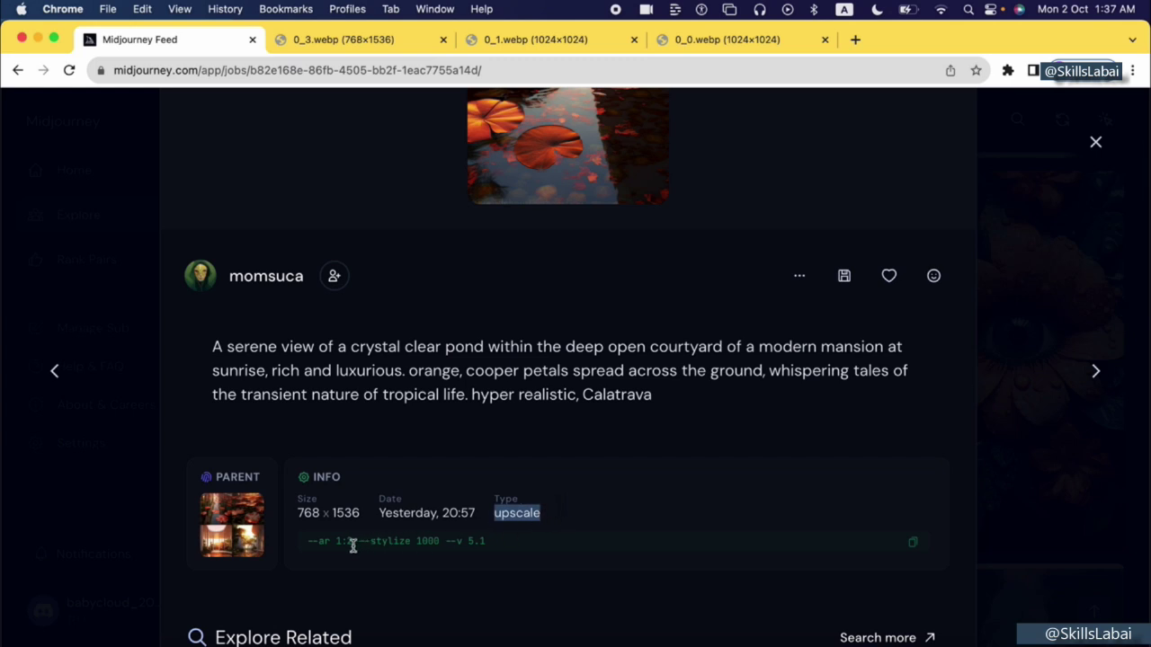
{"action": "left_click_drag", "start_coordinate": [325, 545], "coordinate": [359, 544]}
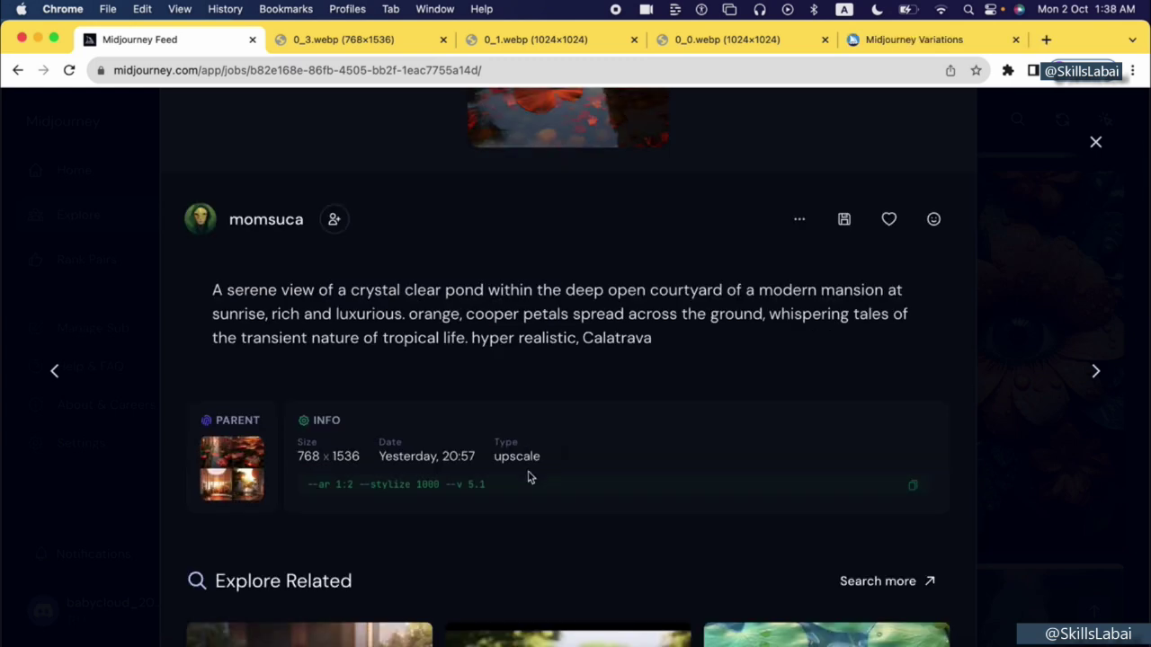
Switch to the Midjourney documentation, open the Parameter List page, and highlight the Basic Parameters heading.
{"action": "left_click", "coordinate": [925, 43]}
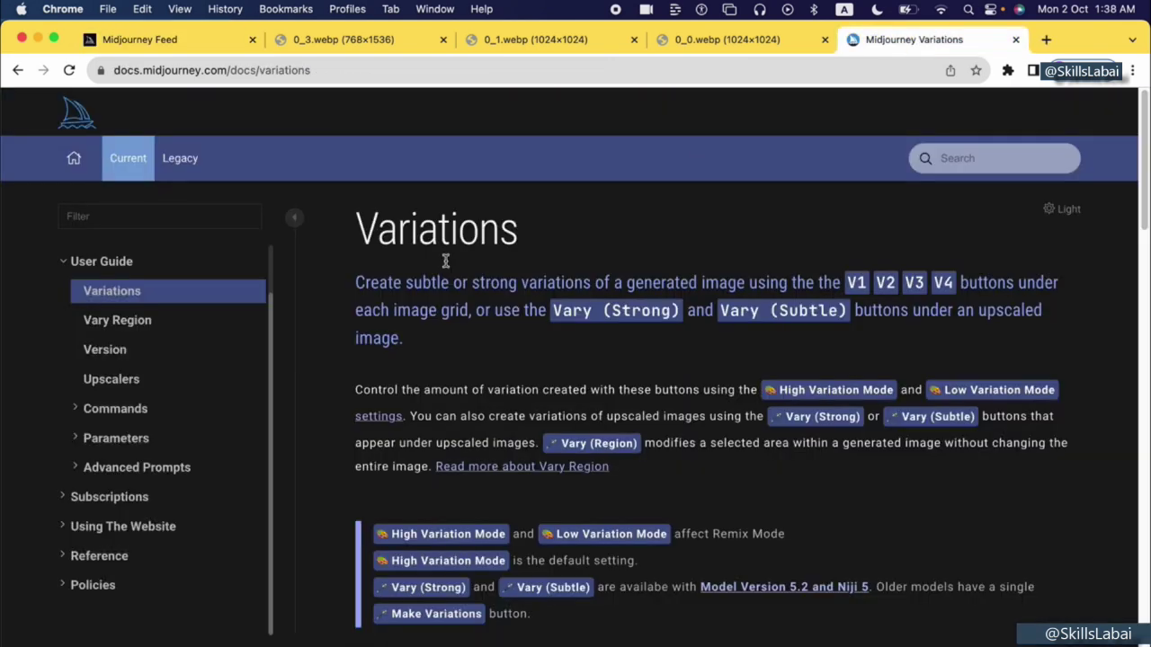
{"action": "left_click", "coordinate": [151, 436]}
{"action": "left_click", "coordinate": [153, 469]}
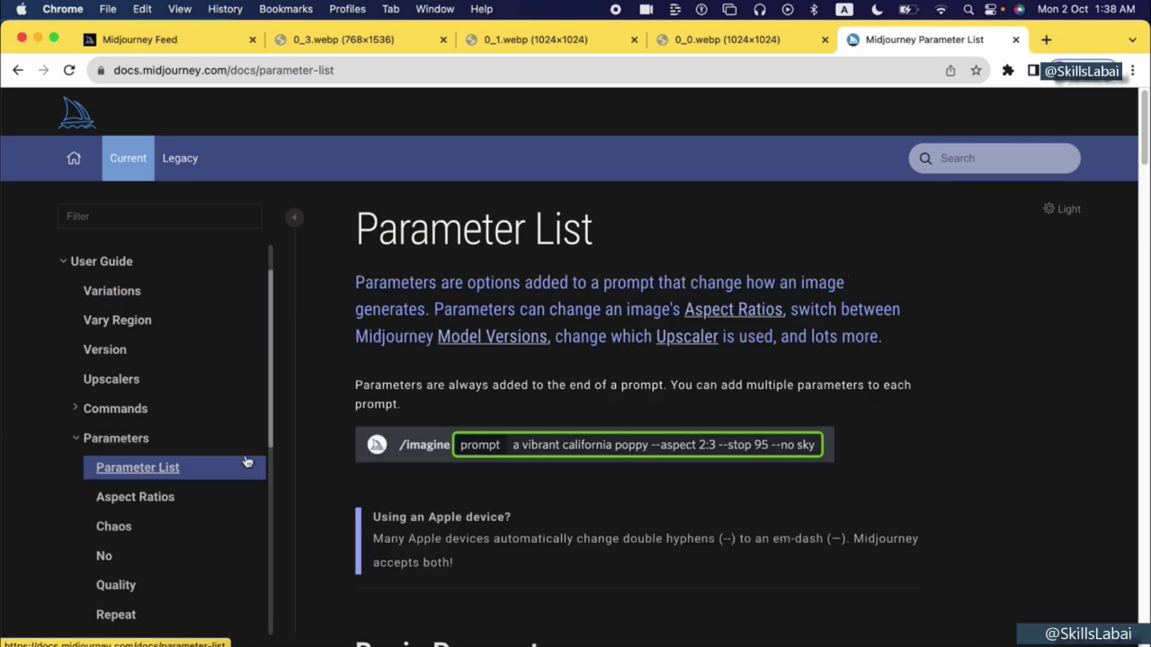
{"action": "scroll", "coordinate": [447, 458], "scroll_direction": "down", "scroll_amount": 2}
{"action": "scroll", "coordinate": [447, 458], "scroll_direction": "down", "scroll_amount": 5}
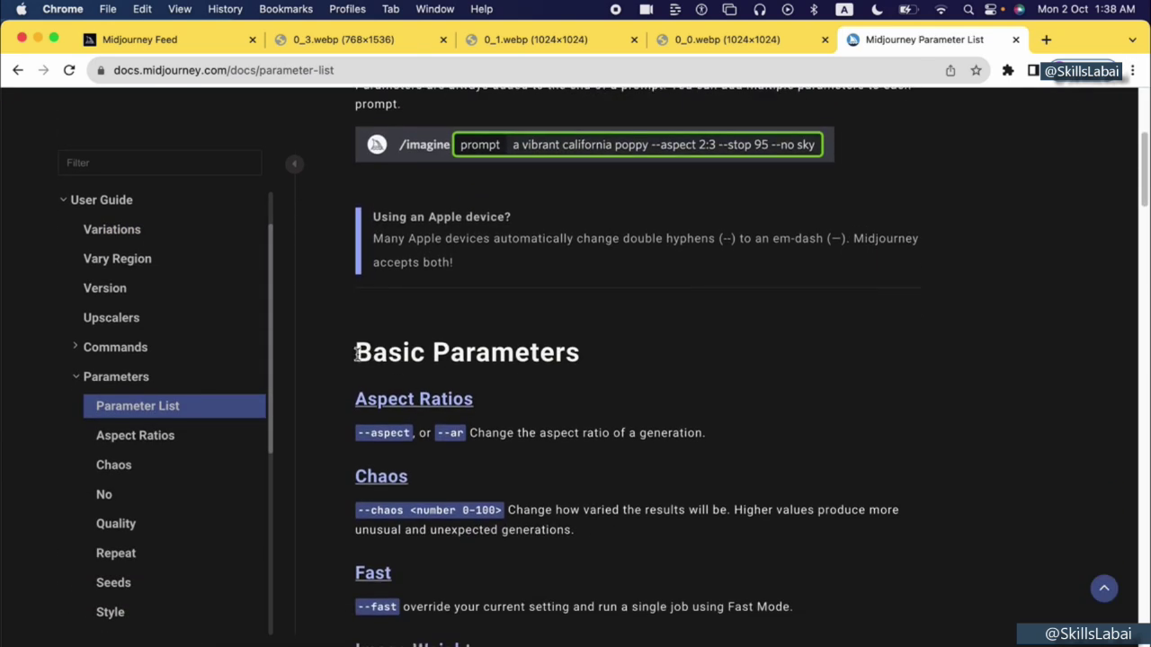
{"action": "left_click_drag", "start_coordinate": [356, 354], "coordinate": [630, 366]}
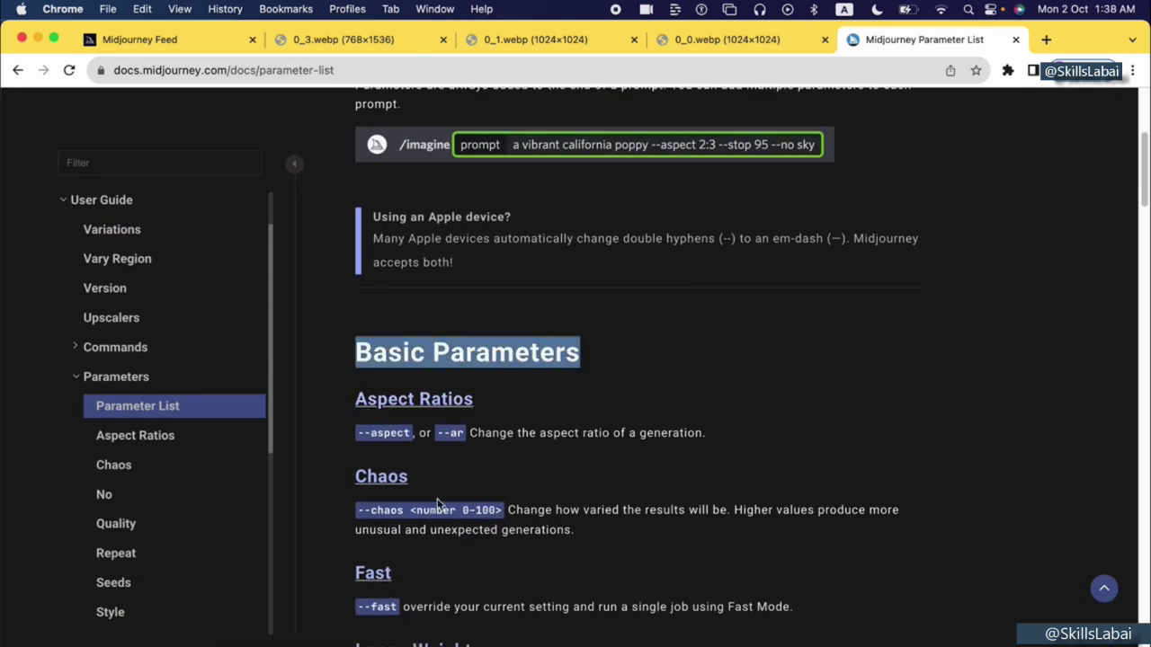
Read through the basic parameters from Aspect Ratios to Seed, highlighting the Image Weight heading.
{"action": "scroll", "coordinate": [438, 504], "scroll_direction": "down", "scroll_amount": 1}
{"action": "scroll", "coordinate": [439, 504], "scroll_direction": "down", "scroll_amount": 2}
{"action": "left_click_drag", "start_coordinate": [495, 514], "coordinate": [374, 531]}
{"action": "scroll", "coordinate": [377, 526], "scroll_direction": "down", "scroll_amount": 2}
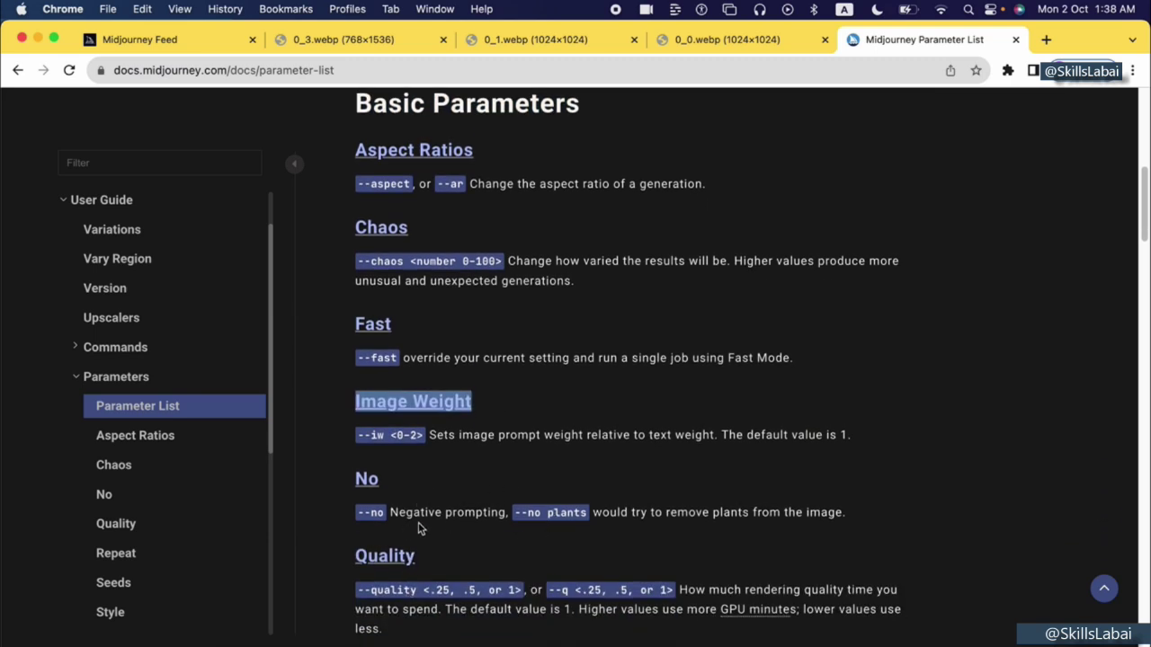
{"action": "scroll", "coordinate": [423, 523], "scroll_direction": "down", "scroll_amount": 2}
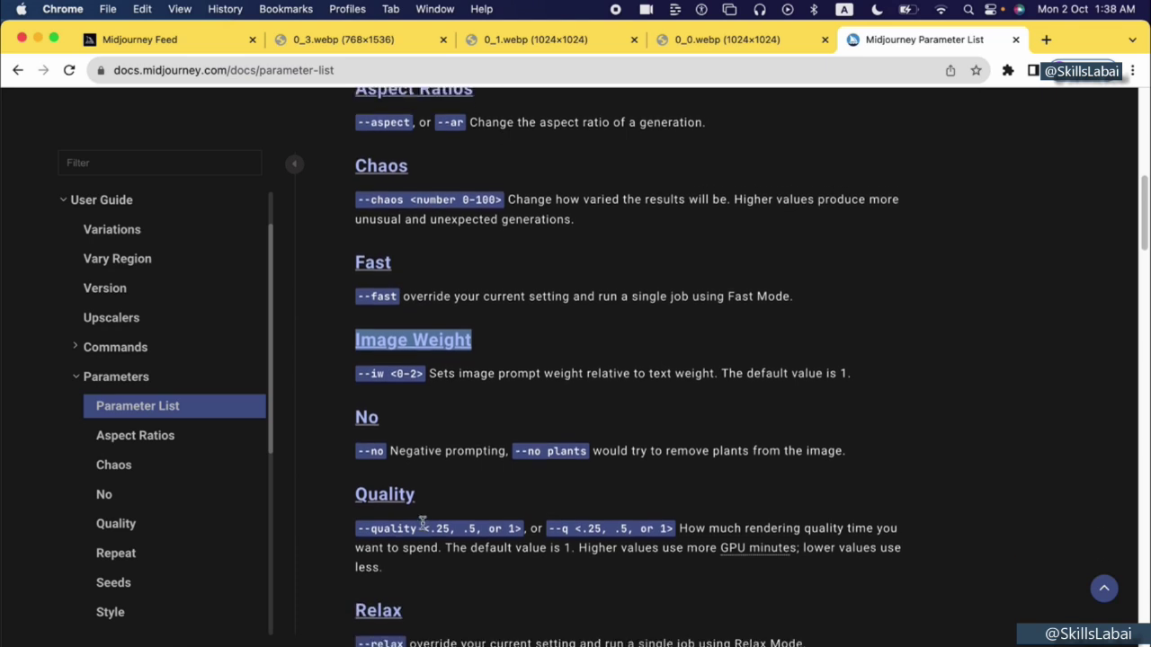
{"action": "scroll", "coordinate": [476, 555], "scroll_direction": "down", "scroll_amount": 1}
{"action": "scroll", "coordinate": [476, 555], "scroll_direction": "down", "scroll_amount": 4}
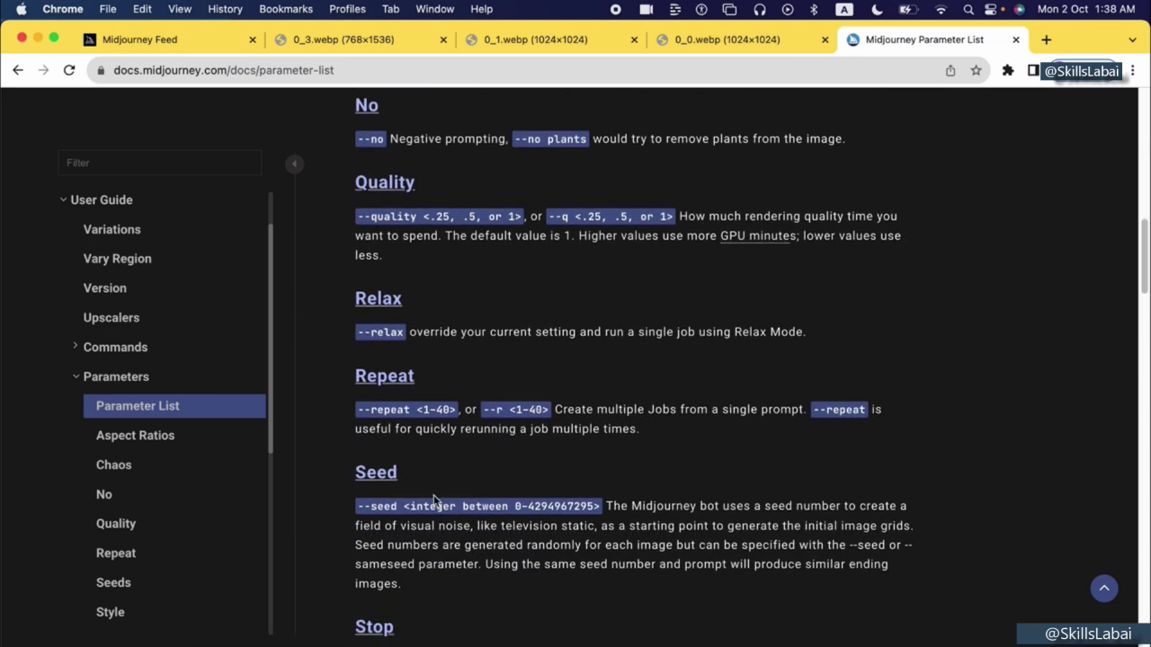
Read the remaining basic parameters from Seed to Weird and continue to the Default Values table.
{"action": "left_click_drag", "start_coordinate": [528, 506], "coordinate": [604, 508]}
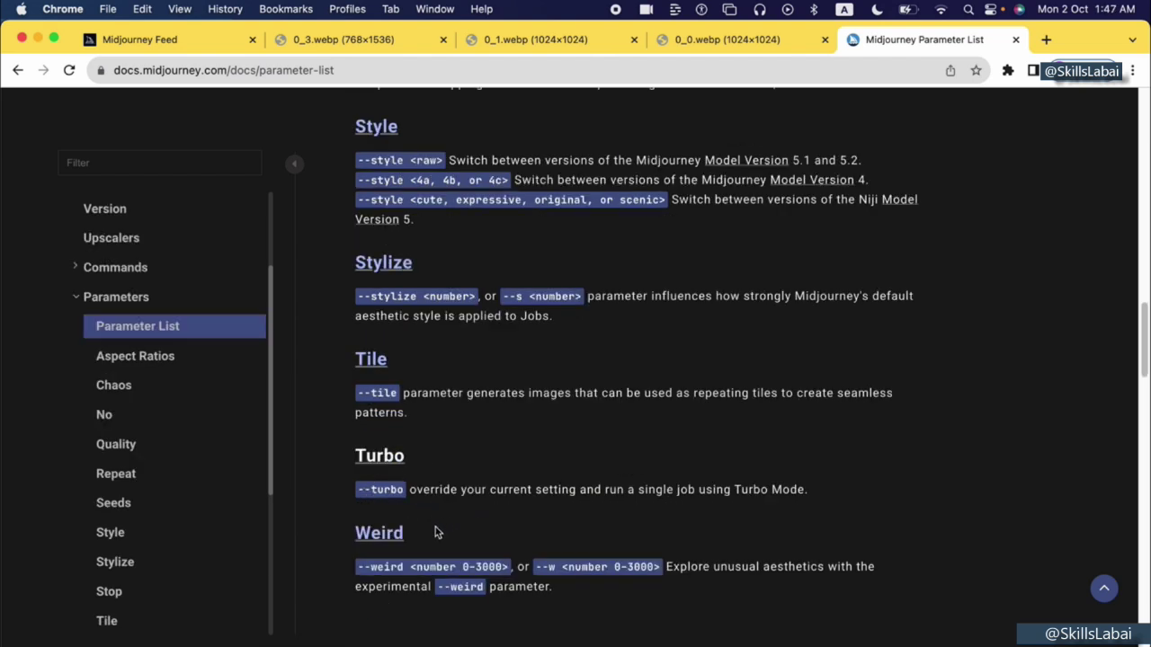
{"action": "scroll", "coordinate": [465, 457], "scroll_direction": "down", "scroll_amount": 2}
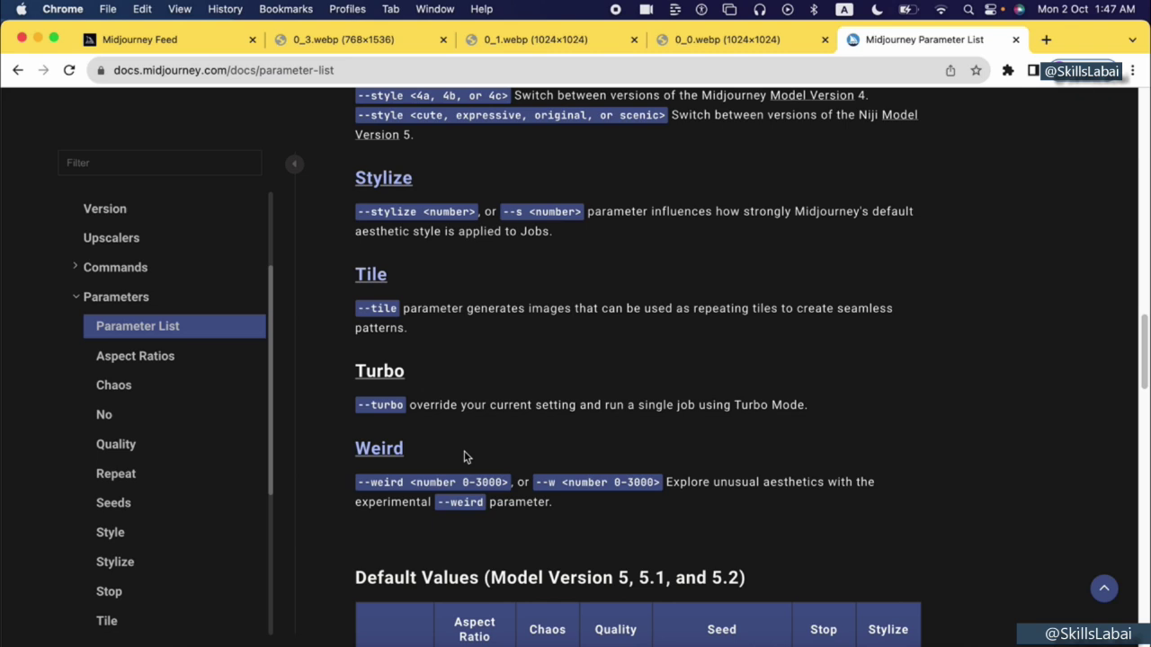
{"action": "scroll", "coordinate": [440, 480], "scroll_direction": "down", "scroll_amount": 2}
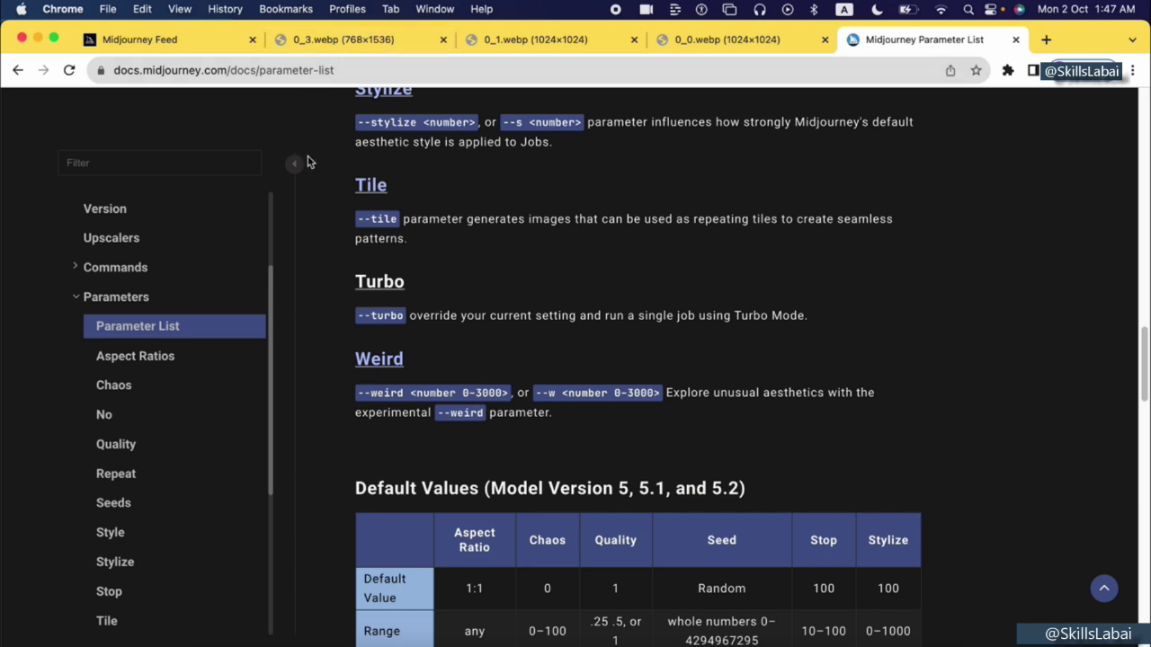
Return to the pond image's details in the Midjourney feed, view its parent image grid, and close the details.
{"action": "left_click", "coordinate": [194, 40]}
{"action": "scroll", "coordinate": [391, 335], "scroll_direction": "down", "scroll_amount": 3}
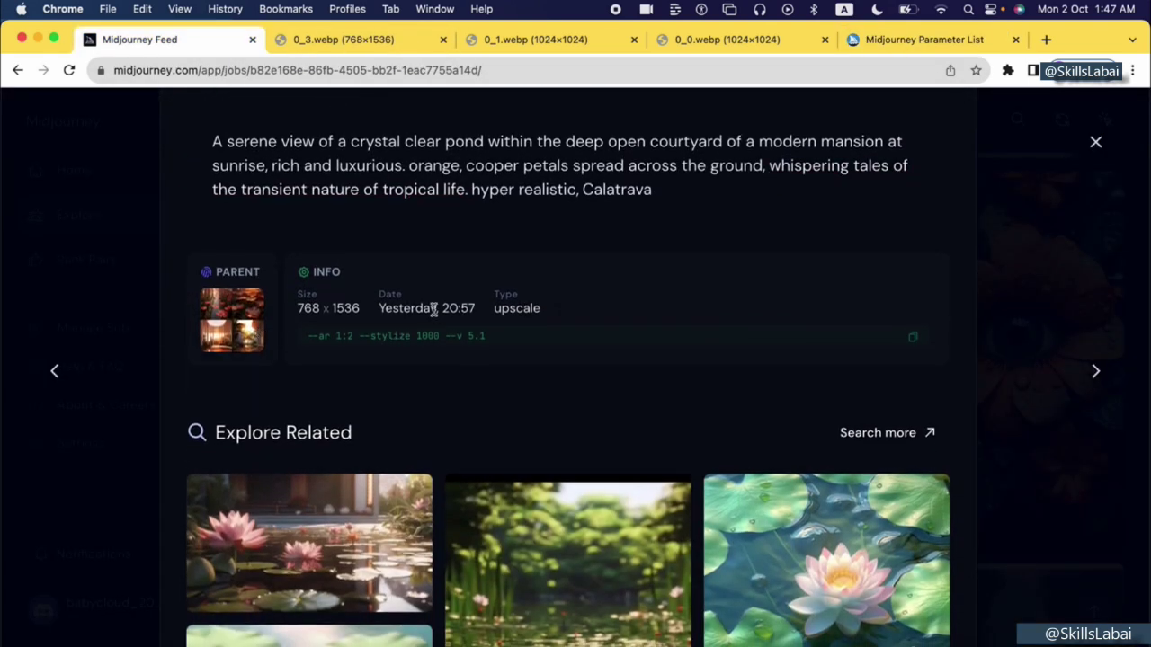
{"action": "scroll", "coordinate": [432, 310], "scroll_direction": "up", "scroll_amount": 9}
{"action": "scroll", "coordinate": [584, 412], "scroll_direction": "down", "scroll_amount": 4}
{"action": "left_click", "coordinate": [239, 571]}
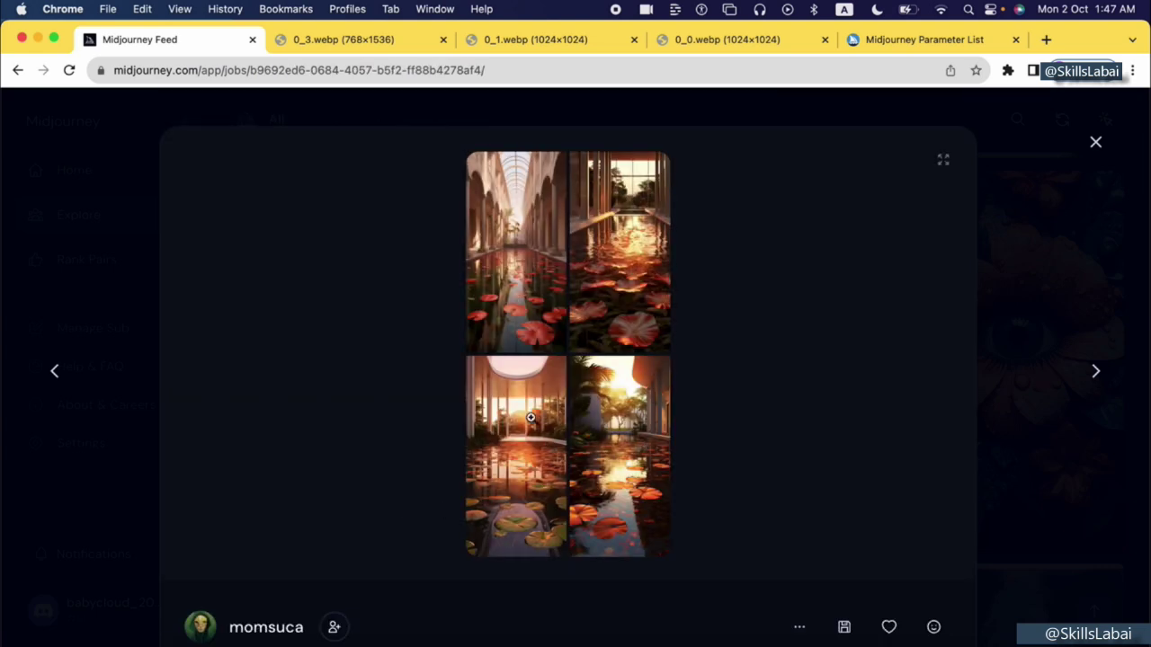
{"action": "left_click", "coordinate": [1095, 141]}
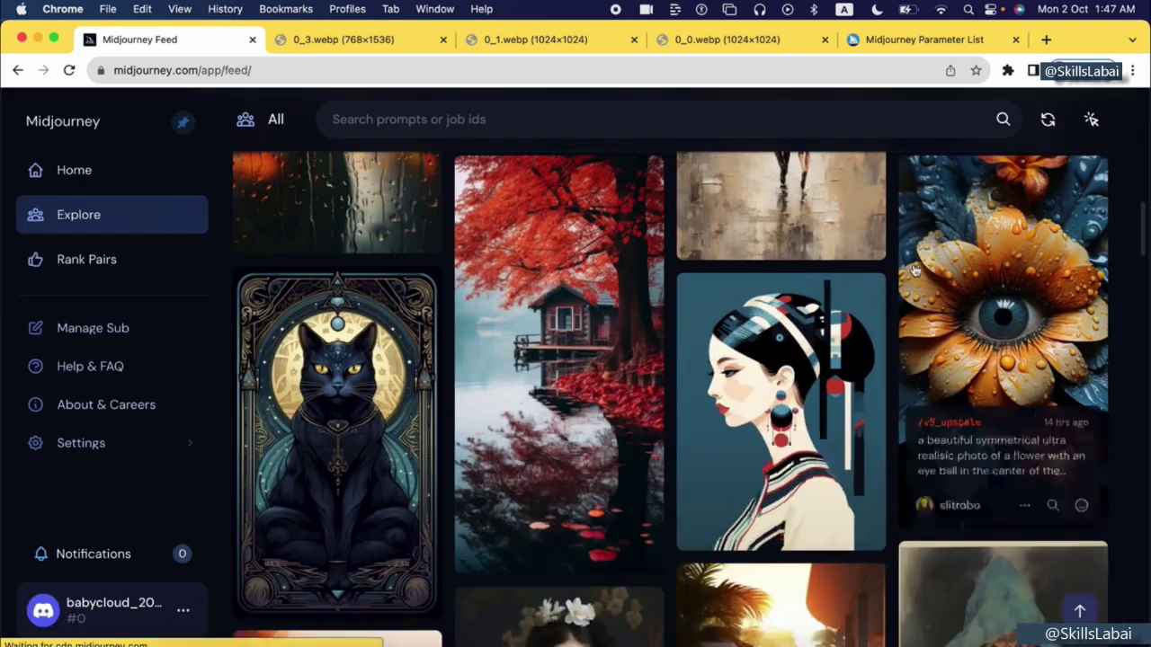
Open the feed image of the girl in a white peacock dress, review its prompt and parent grid, and close it.
{"action": "scroll", "coordinate": [530, 382], "scroll_direction": "down", "scroll_amount": 4}
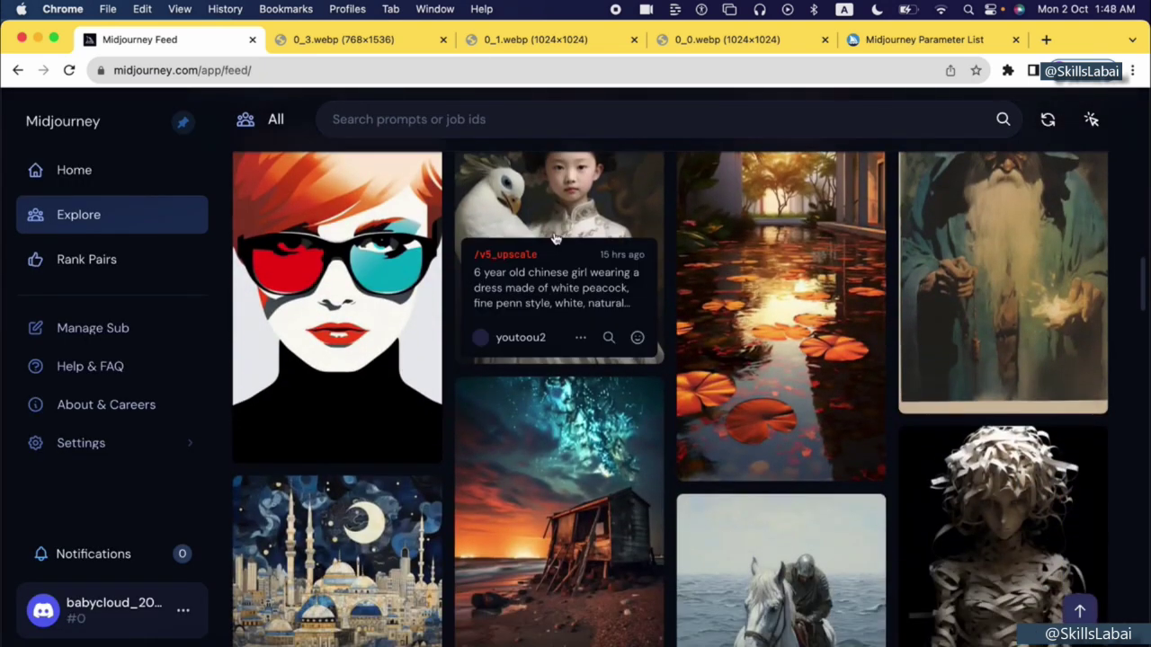
{"action": "left_click_drag", "start_coordinate": [533, 239], "coordinate": [572, 236]}
{"action": "left_click", "coordinate": [571, 220]}
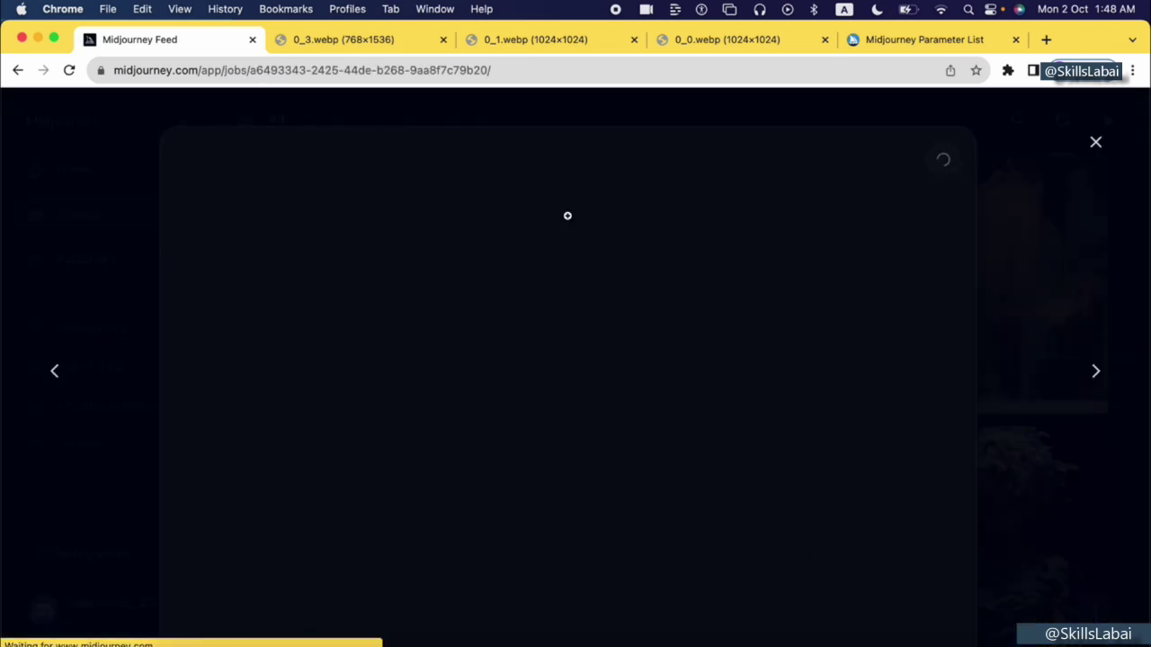
{"action": "scroll", "coordinate": [425, 489], "scroll_direction": "down", "scroll_amount": 2}
{"action": "scroll", "coordinate": [425, 489], "scroll_direction": "down", "scroll_amount": 4}
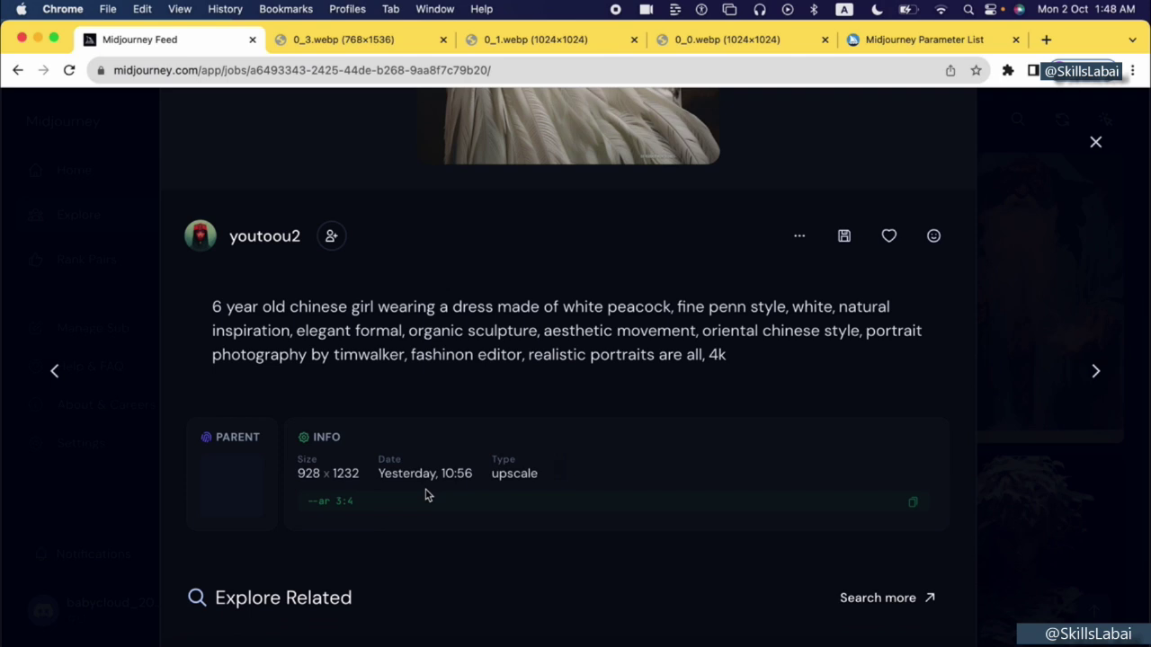
{"action": "left_click", "coordinate": [241, 459]}
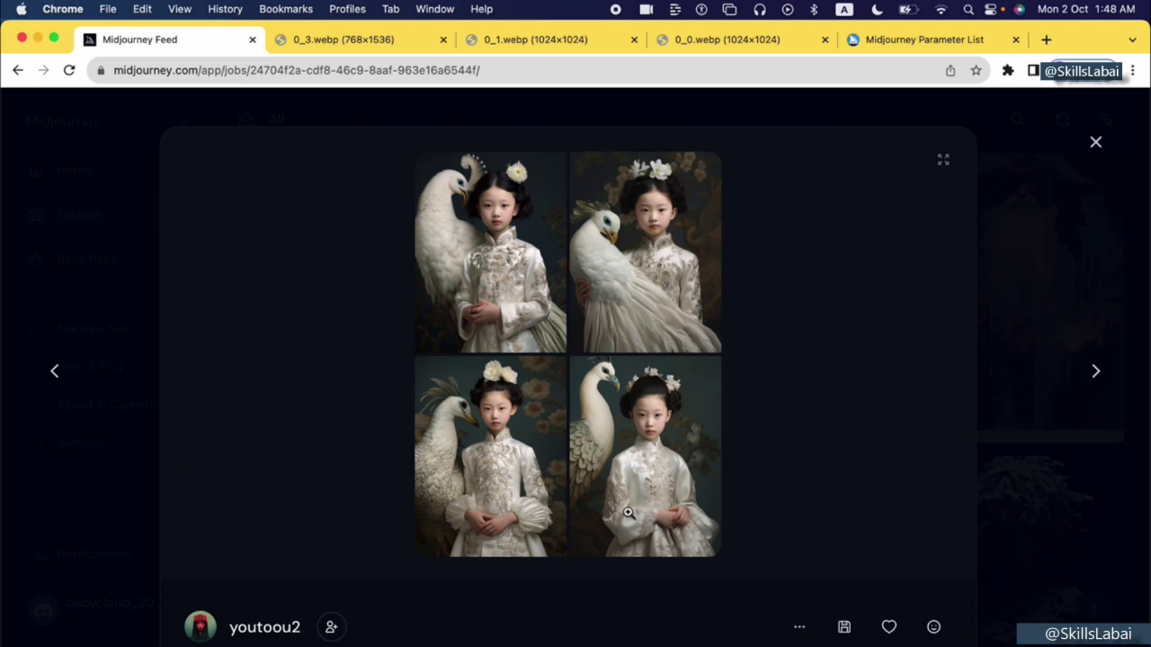
{"action": "left_click", "coordinate": [1094, 142]}
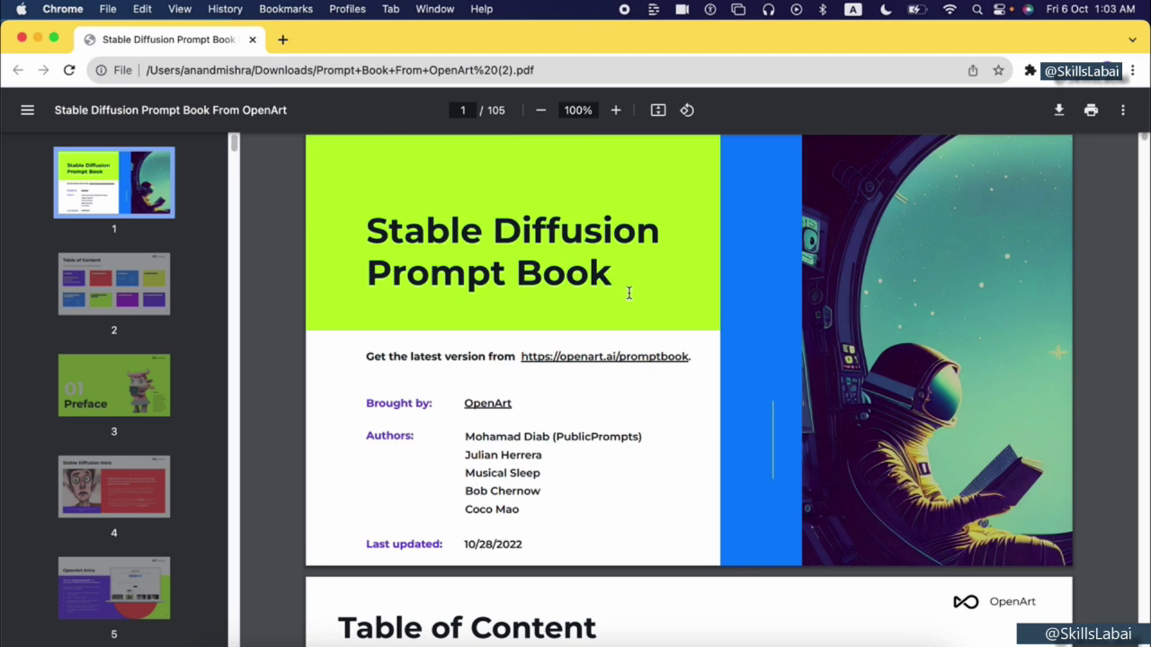
Read the Stable Diffusion Prompt Book from the cover through the Table of Content and Preface to the Stable Diffusion Intro.
{"action": "scroll", "coordinate": [628, 293], "scroll_direction": "down", "scroll_amount": 3}
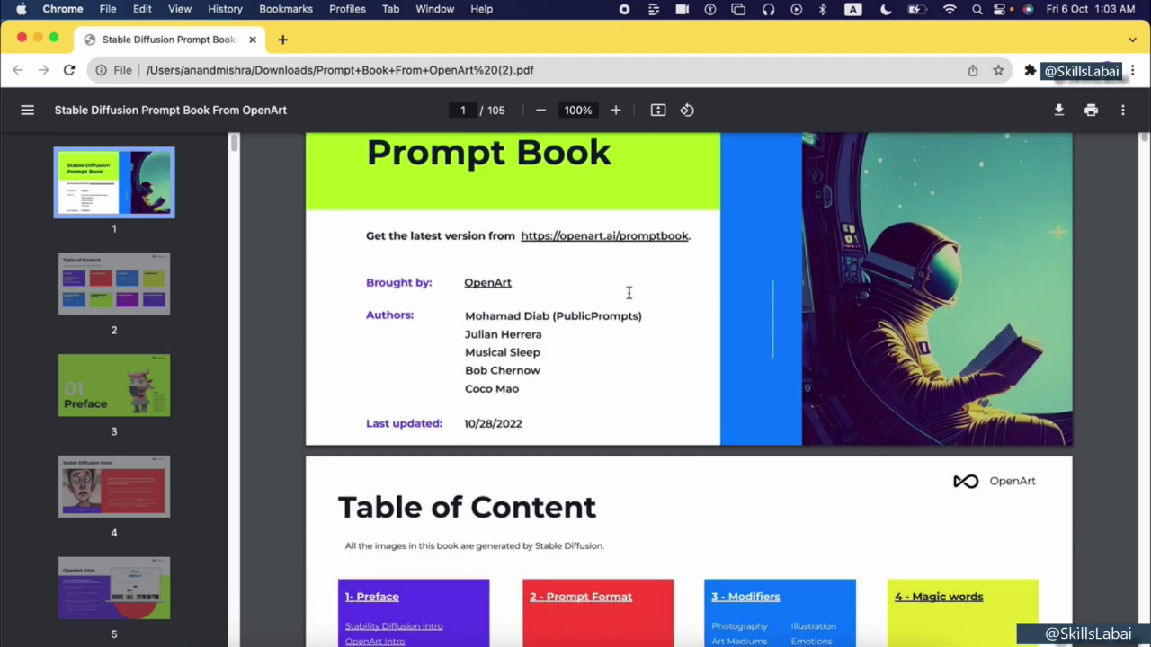
{"action": "scroll", "coordinate": [628, 293], "scroll_direction": "down", "scroll_amount": 5}
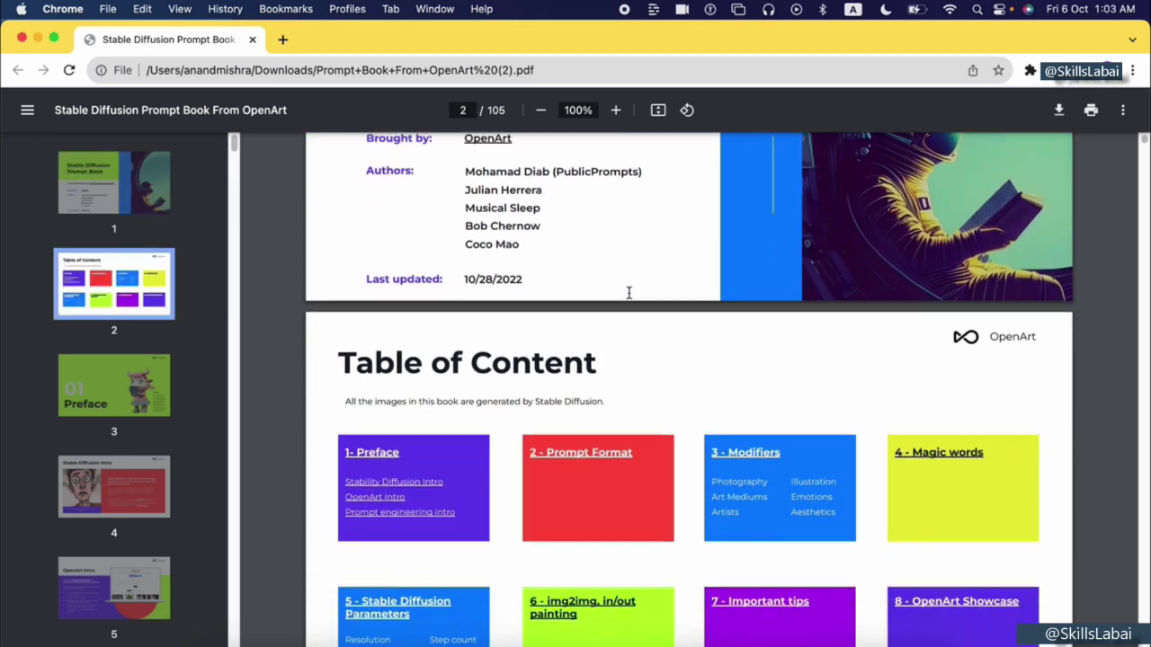
{"action": "scroll", "coordinate": [628, 292], "scroll_direction": "down", "scroll_amount": 2}
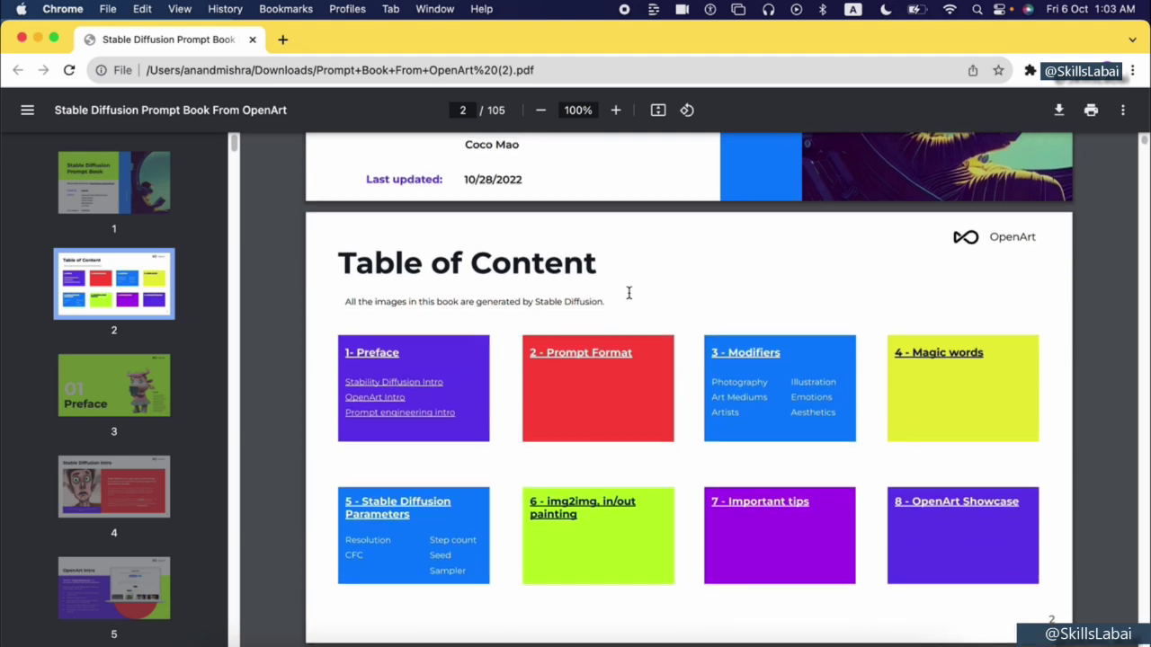
{"action": "scroll", "coordinate": [628, 292], "scroll_direction": "down", "scroll_amount": 5}
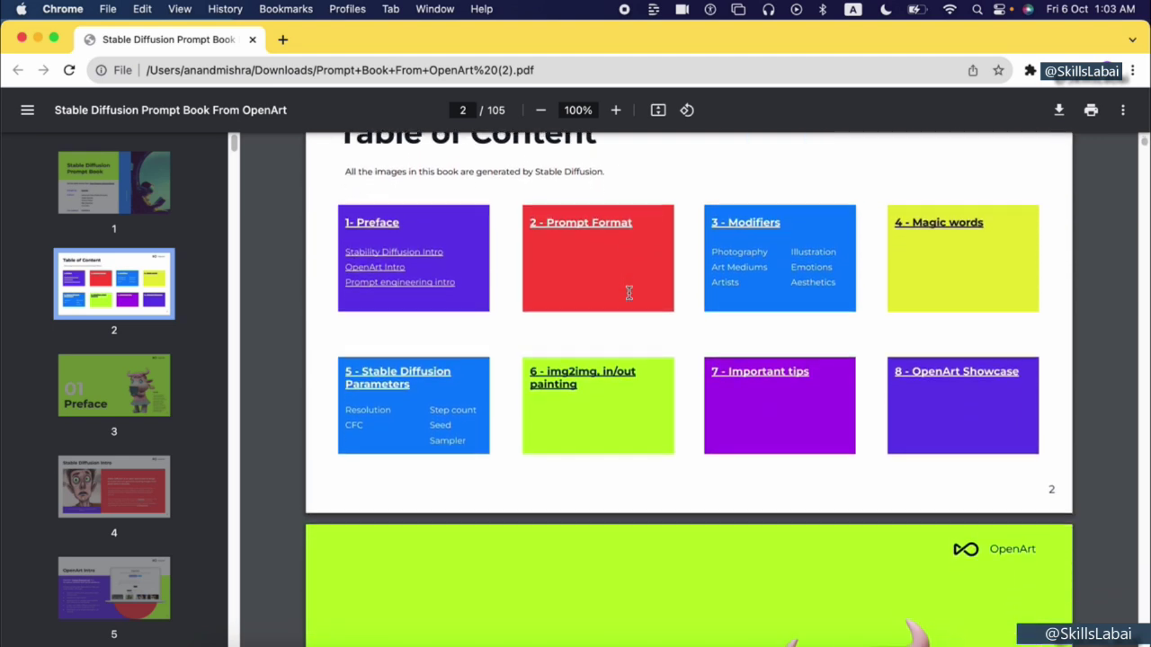
{"action": "scroll", "coordinate": [629, 292], "scroll_direction": "down", "scroll_amount": 4}
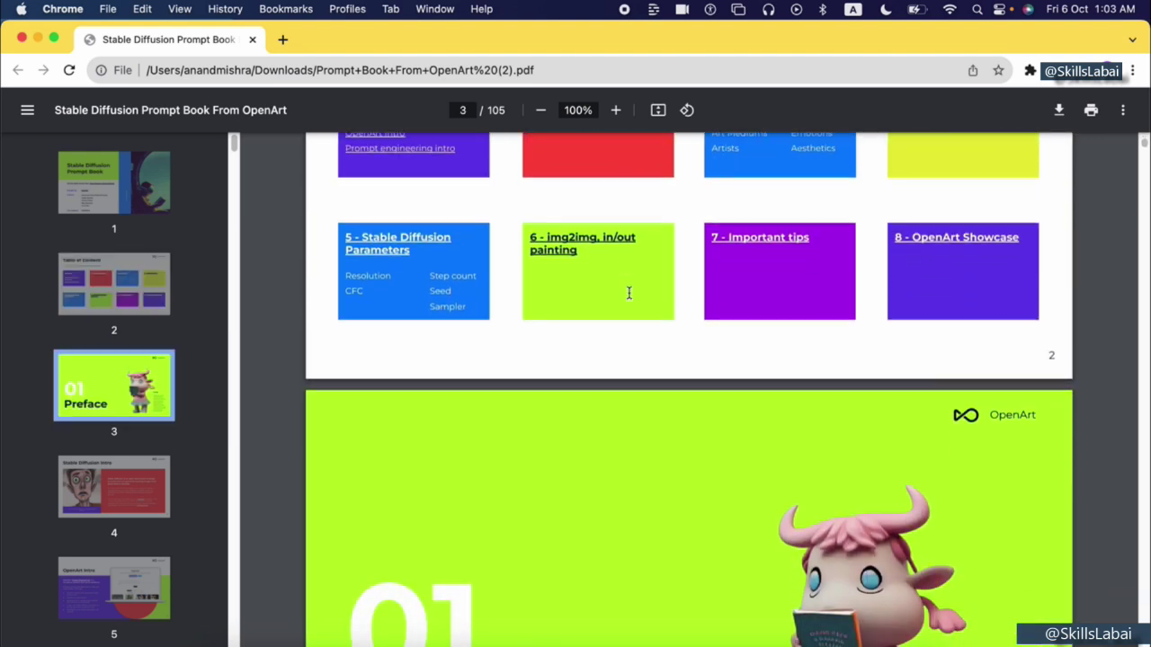
{"action": "scroll", "coordinate": [628, 292], "scroll_direction": "down", "scroll_amount": 5}
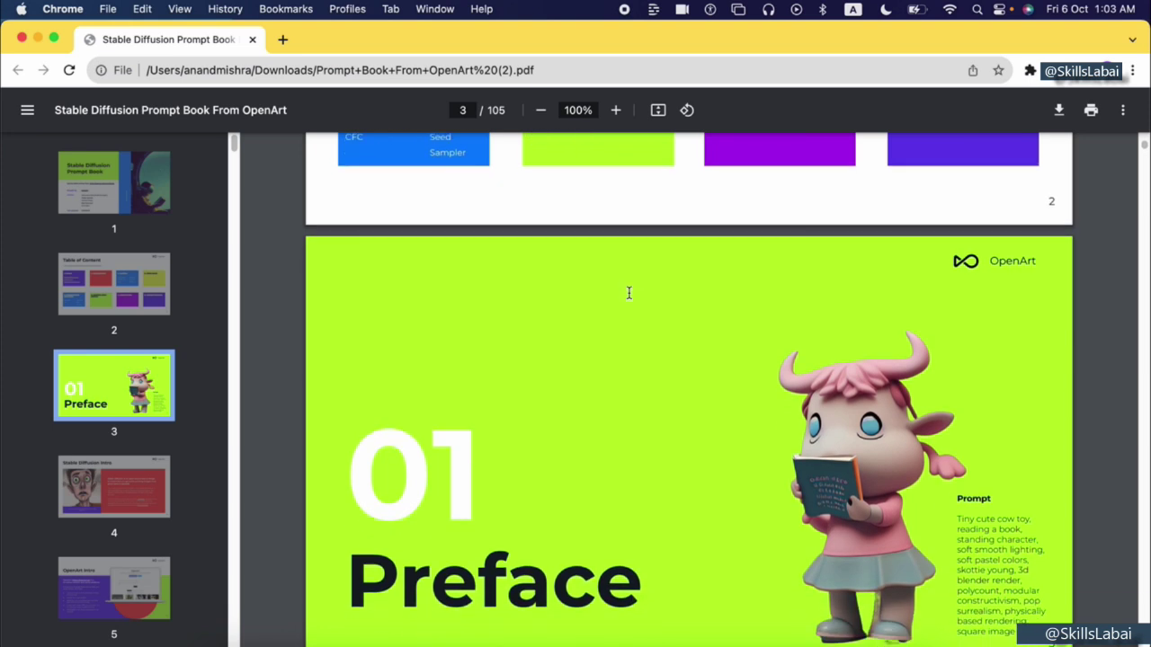
{"action": "scroll", "coordinate": [628, 292], "scroll_direction": "down", "scroll_amount": 1}
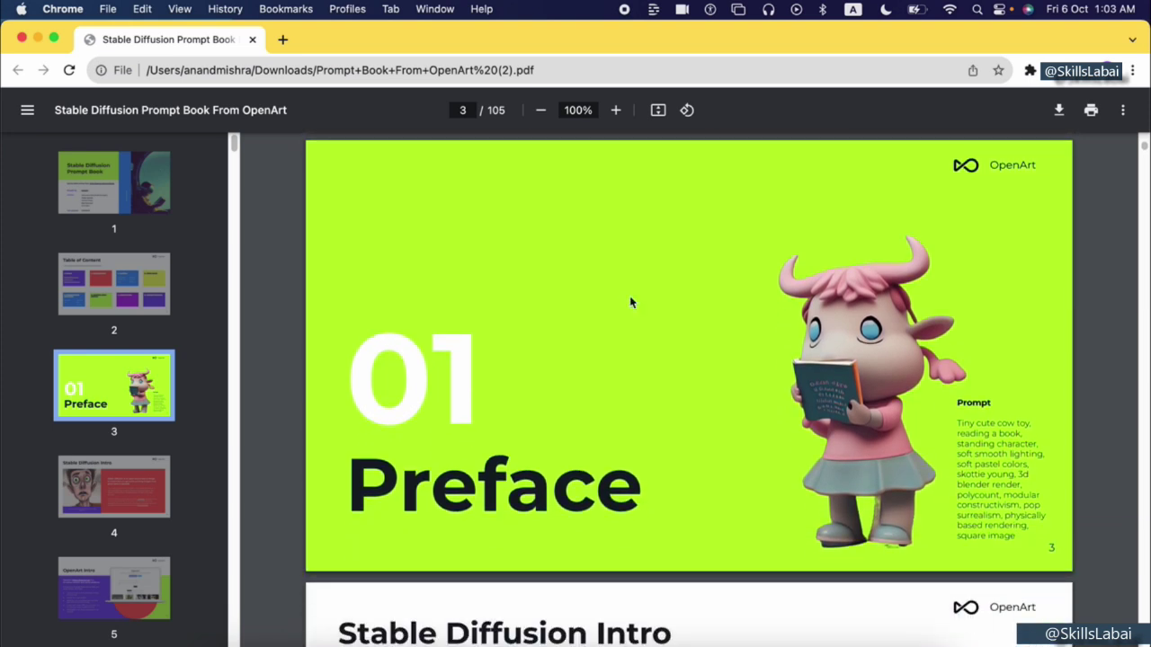
{"action": "scroll", "coordinate": [646, 390], "scroll_direction": "down", "scroll_amount": 2}
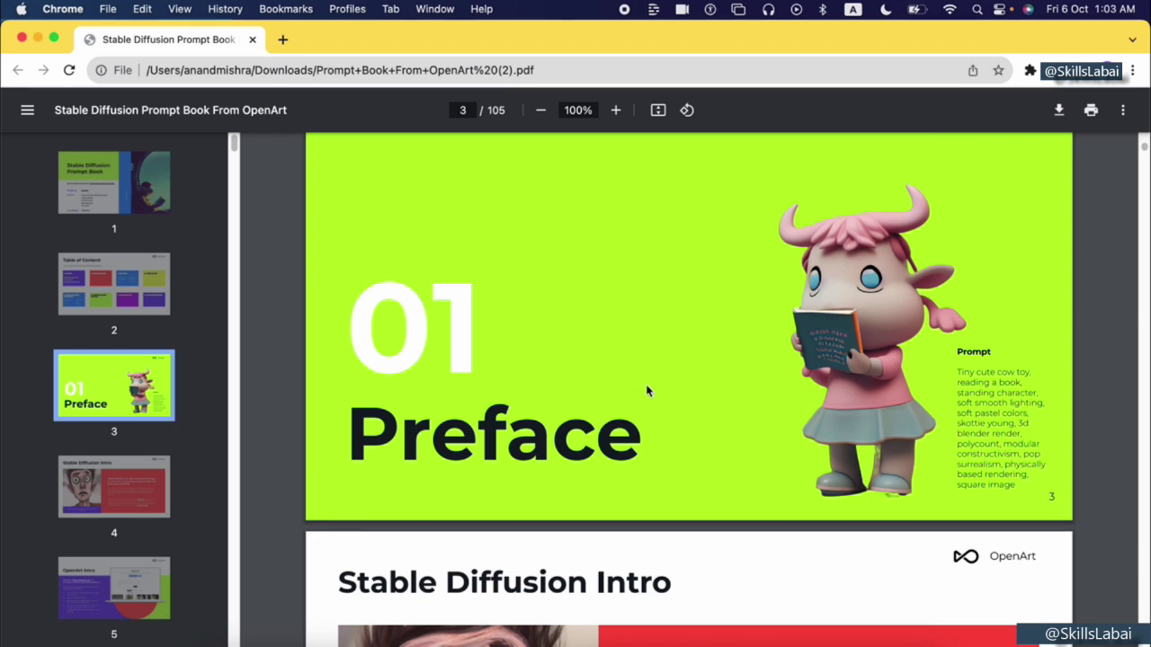
{"action": "scroll", "coordinate": [647, 390], "scroll_direction": "down", "scroll_amount": 2}
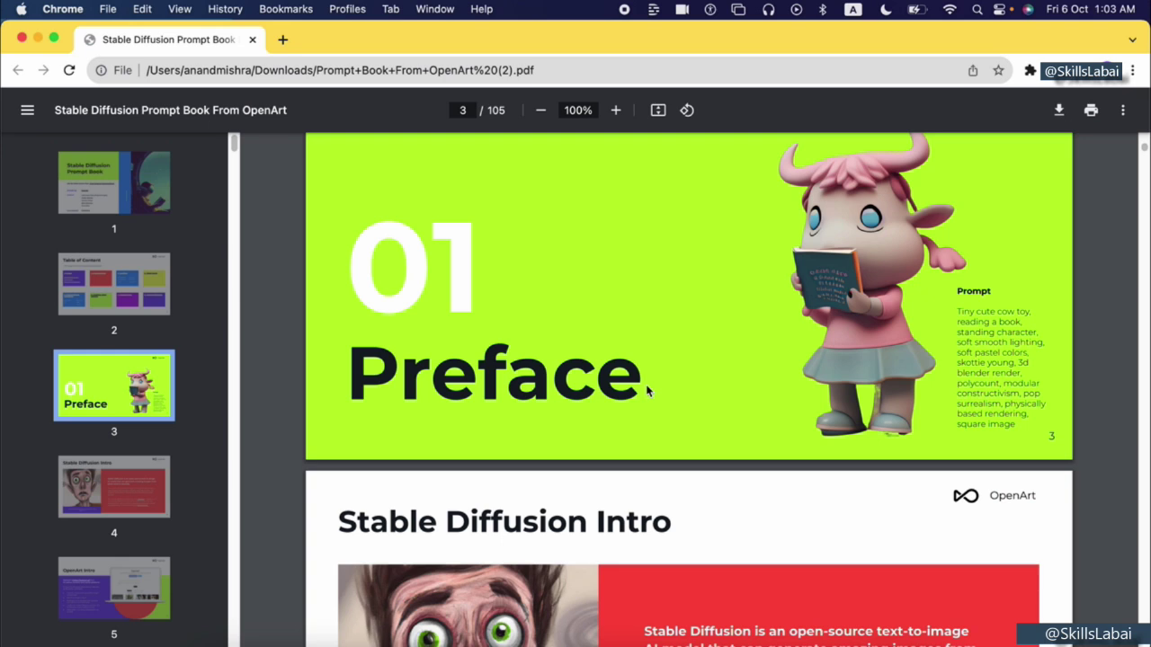
{"action": "scroll", "coordinate": [647, 391], "scroll_direction": "down", "scroll_amount": 3}
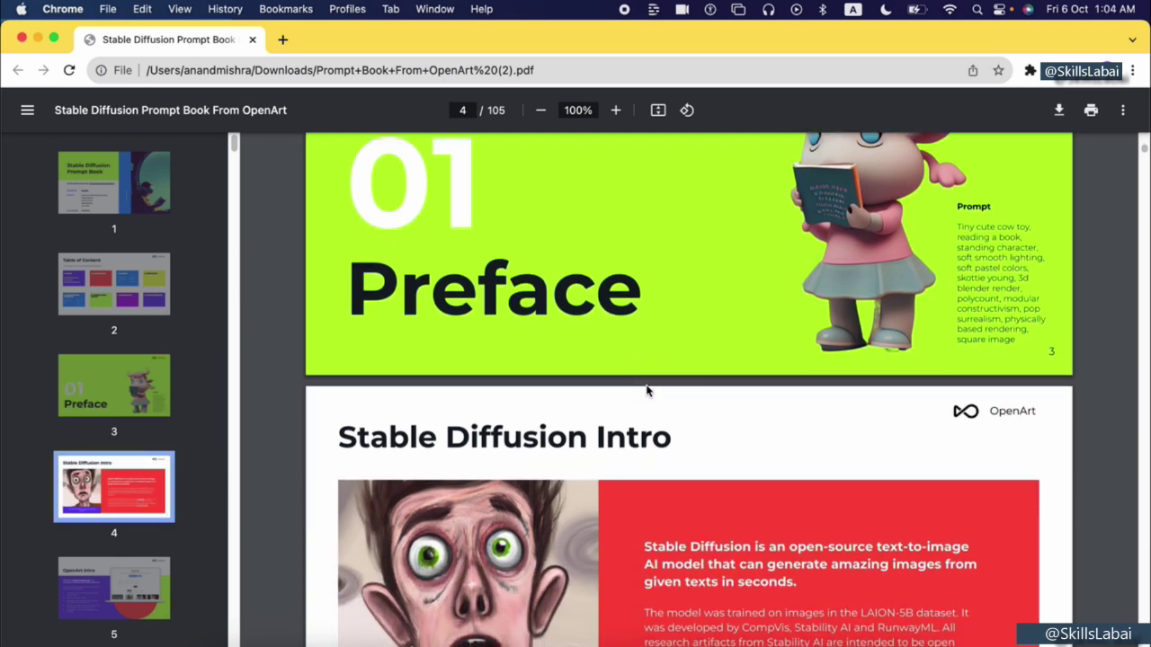
{"action": "scroll", "coordinate": [646, 390], "scroll_direction": "down", "scroll_amount": 3}
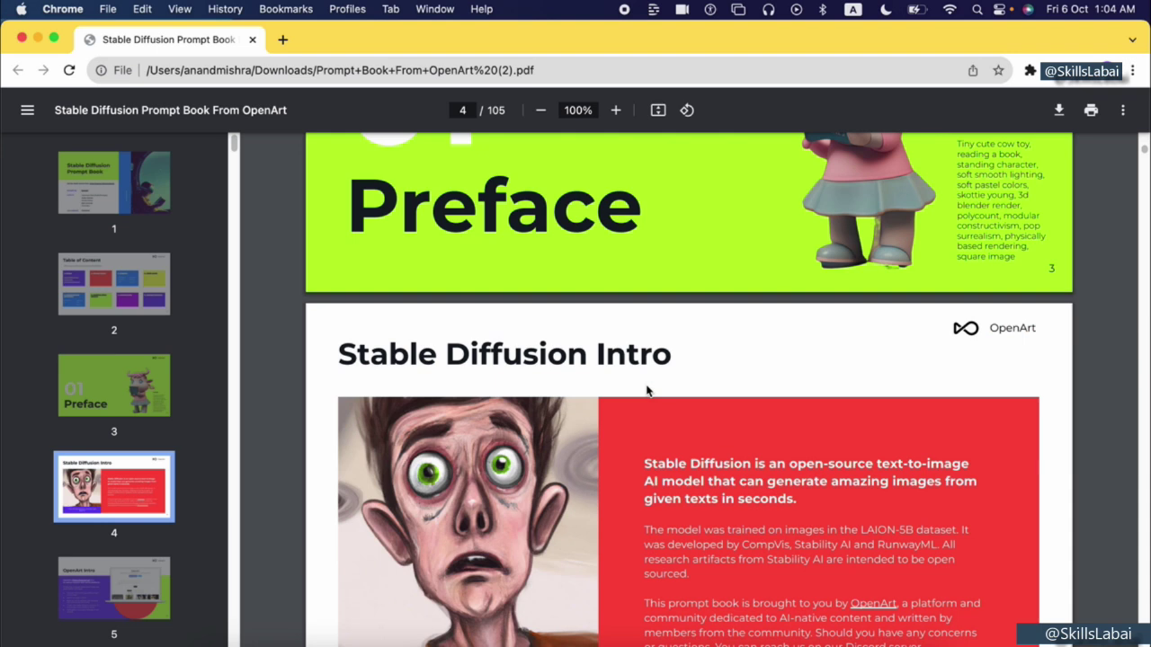
{"action": "scroll", "coordinate": [647, 390], "scroll_direction": "up", "scroll_amount": 1}
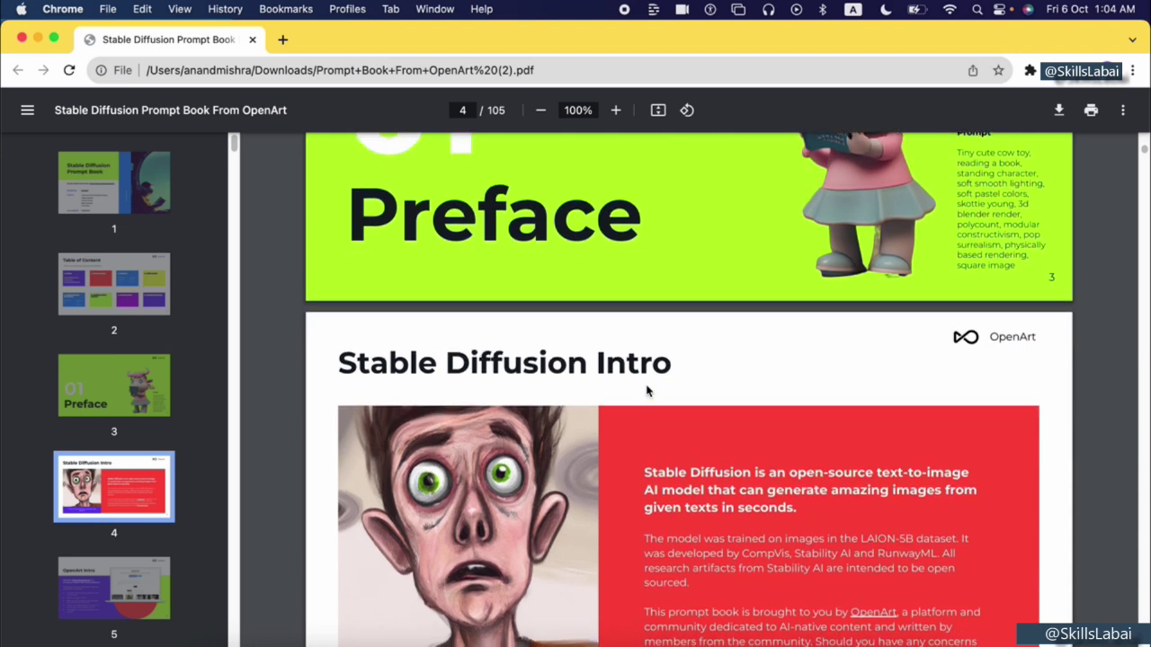
Skim the prompt book's Photography, Cameras, Art Mediums and artist pages through to the HDR, UHD, 64K magic words page.
{"action": "scroll", "coordinate": [646, 391], "scroll_direction": "down", "scroll_amount": 20}
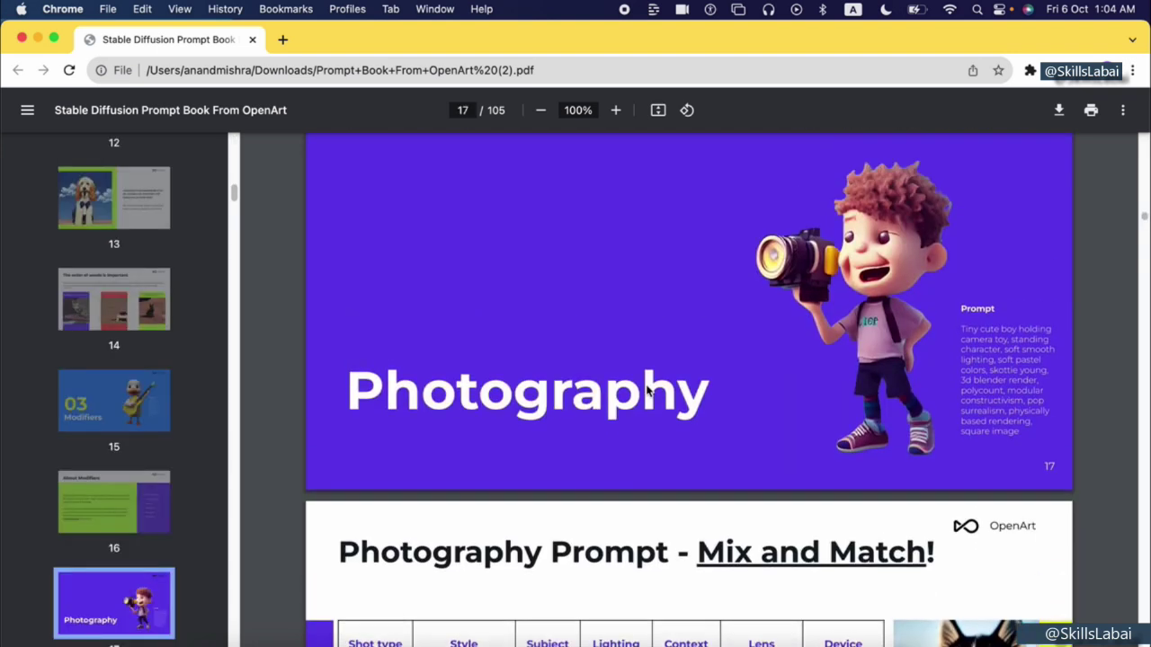
{"action": "scroll", "coordinate": [647, 390], "scroll_direction": "down", "scroll_amount": 15}
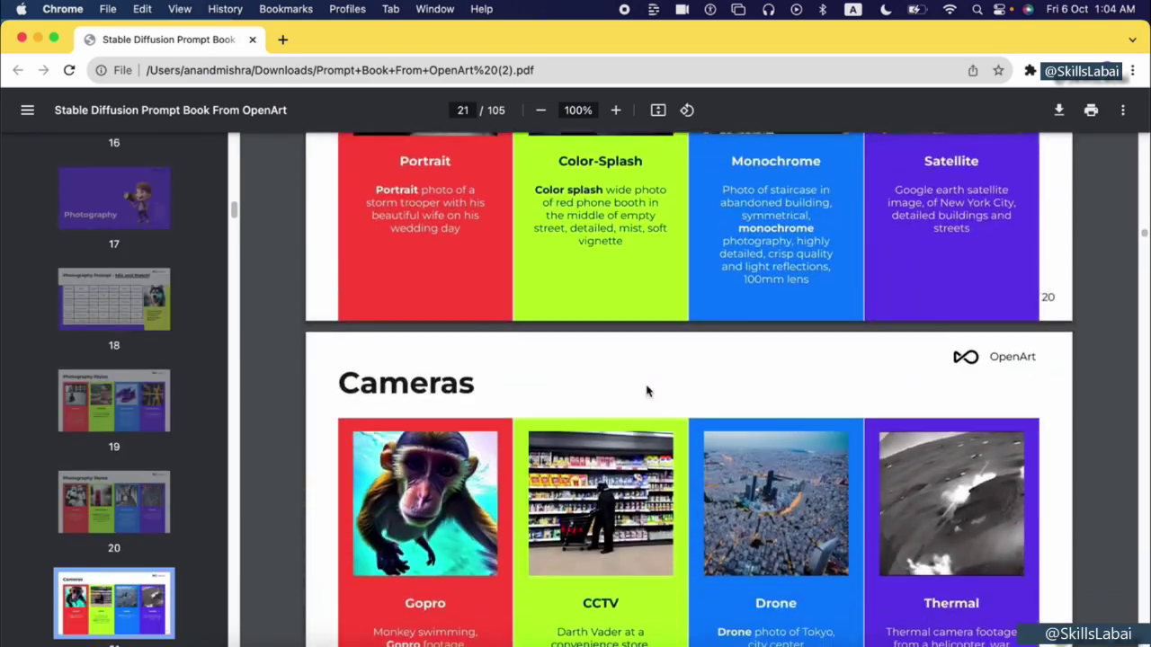
{"action": "scroll", "coordinate": [646, 390], "scroll_direction": "down", "scroll_amount": 20}
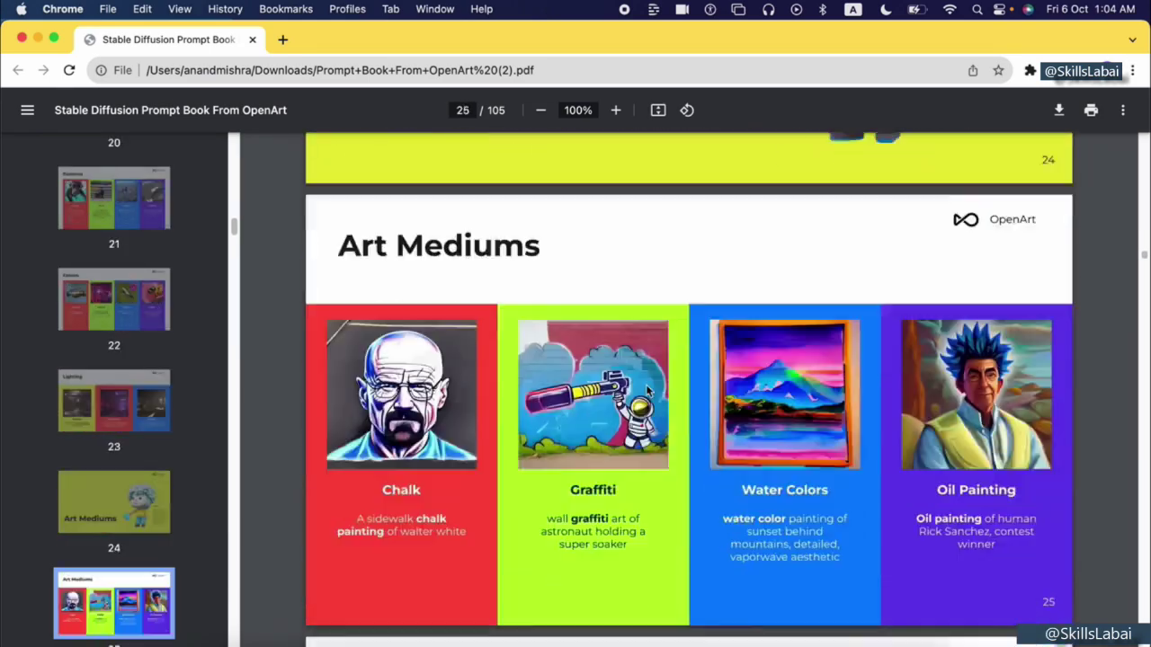
{"action": "scroll", "coordinate": [646, 384], "scroll_direction": "down", "scroll_amount": 20}
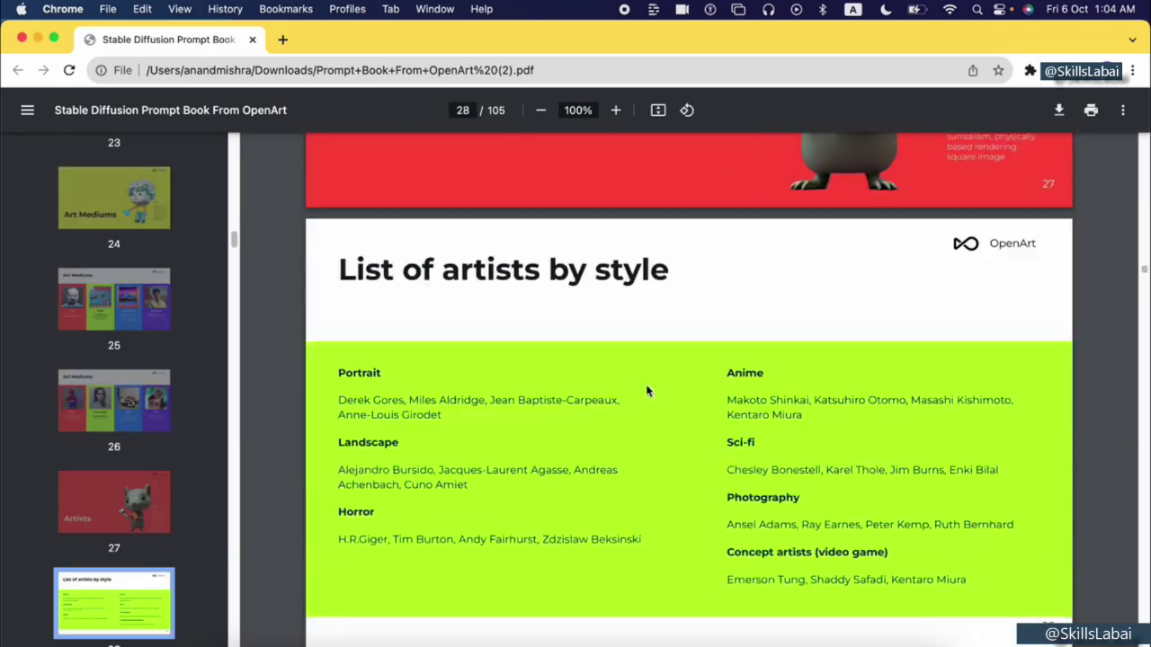
{"action": "scroll", "coordinate": [646, 392], "scroll_direction": "down", "scroll_amount": 20}
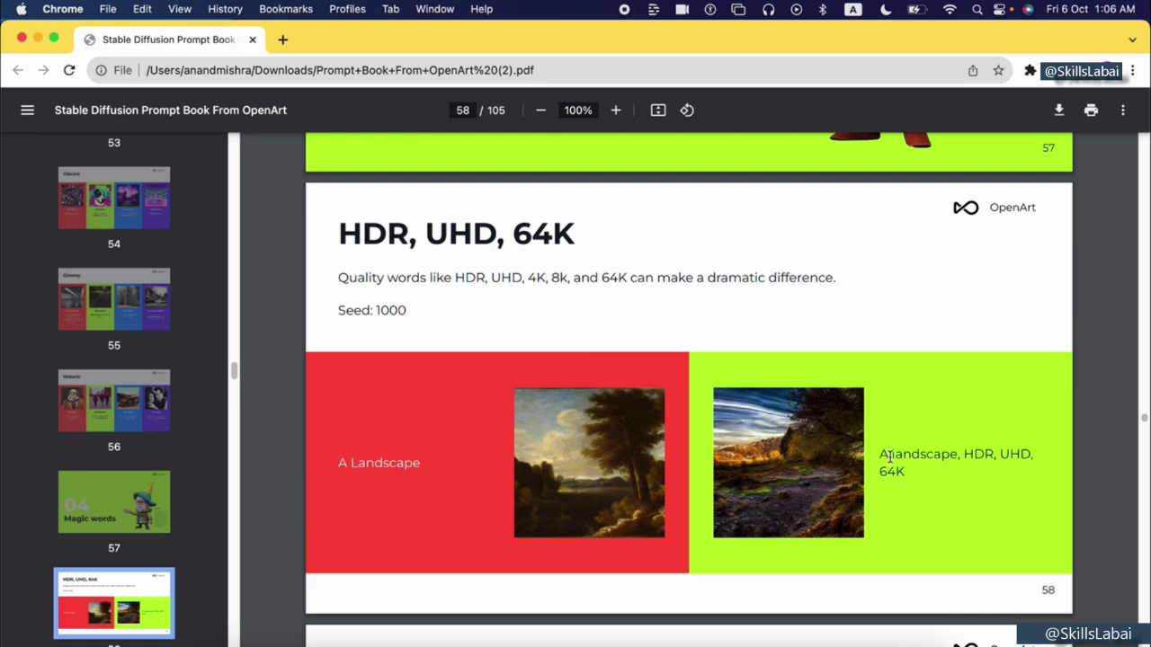
Open Discord in a new browser tab and go to the general channel of the personal Bs server.
{"action": "left_click", "coordinate": [283, 40]}
{"action": "type", "text": "cdl"}
{"action": "key", "text": "BackSpace"}
{"action": "key", "text": "BackSpace"}
{"action": "key", "text": "BackSpace"}
{"action": "type", "text": "di"}
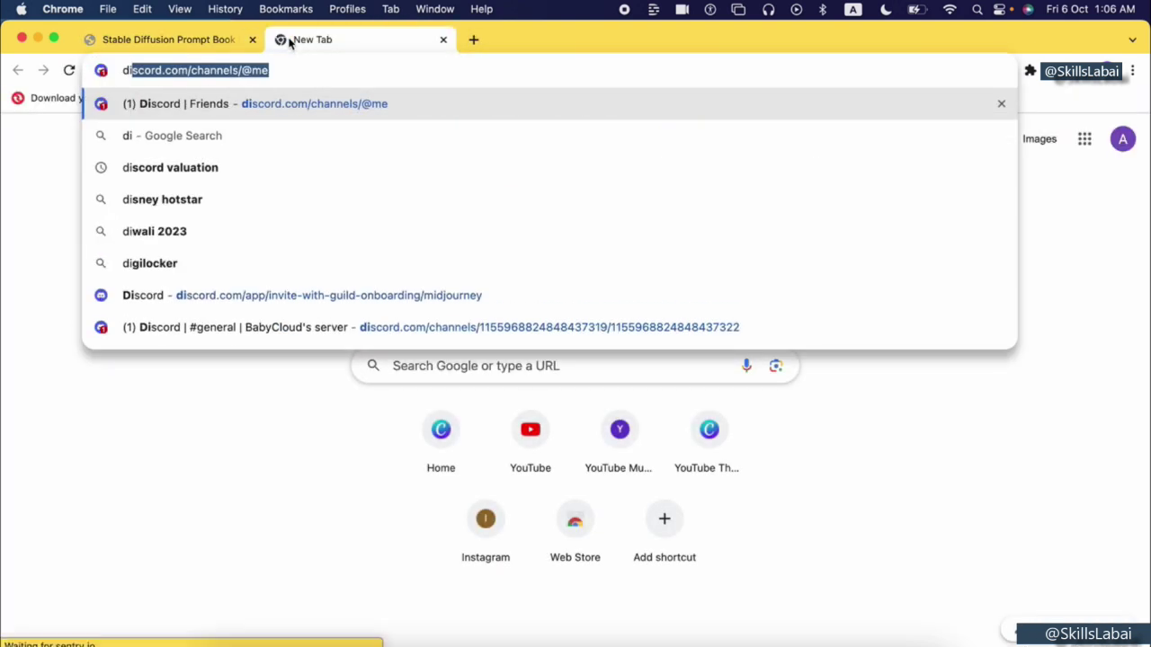
{"action": "key", "text": "Return"}
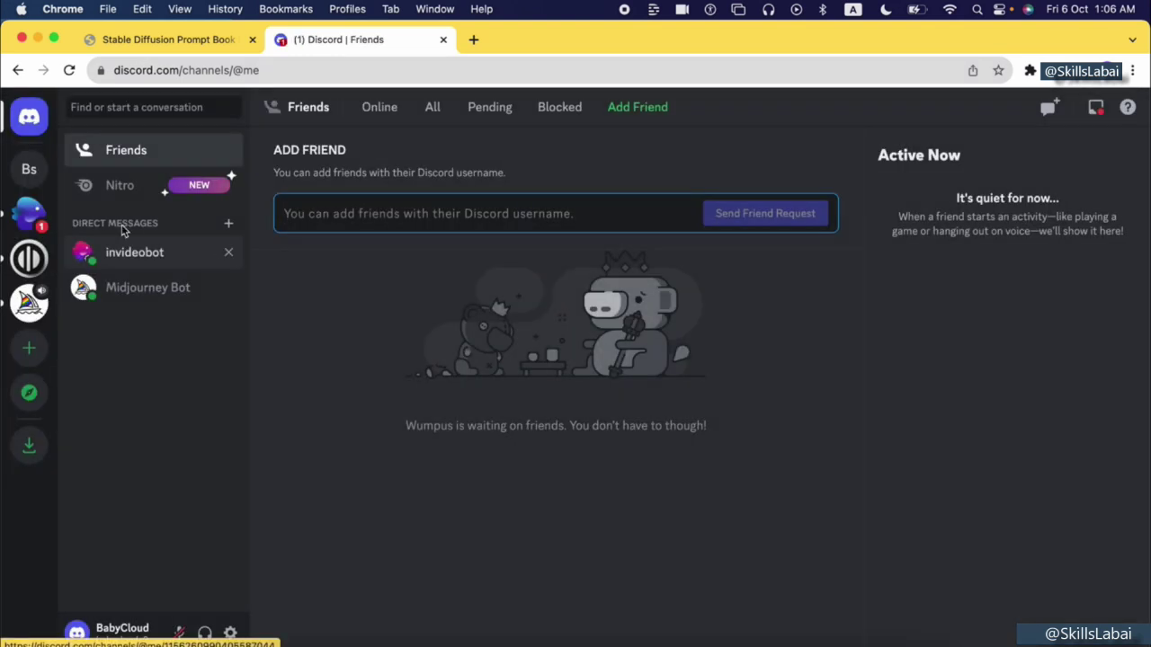
{"action": "left_click", "coordinate": [31, 171]}
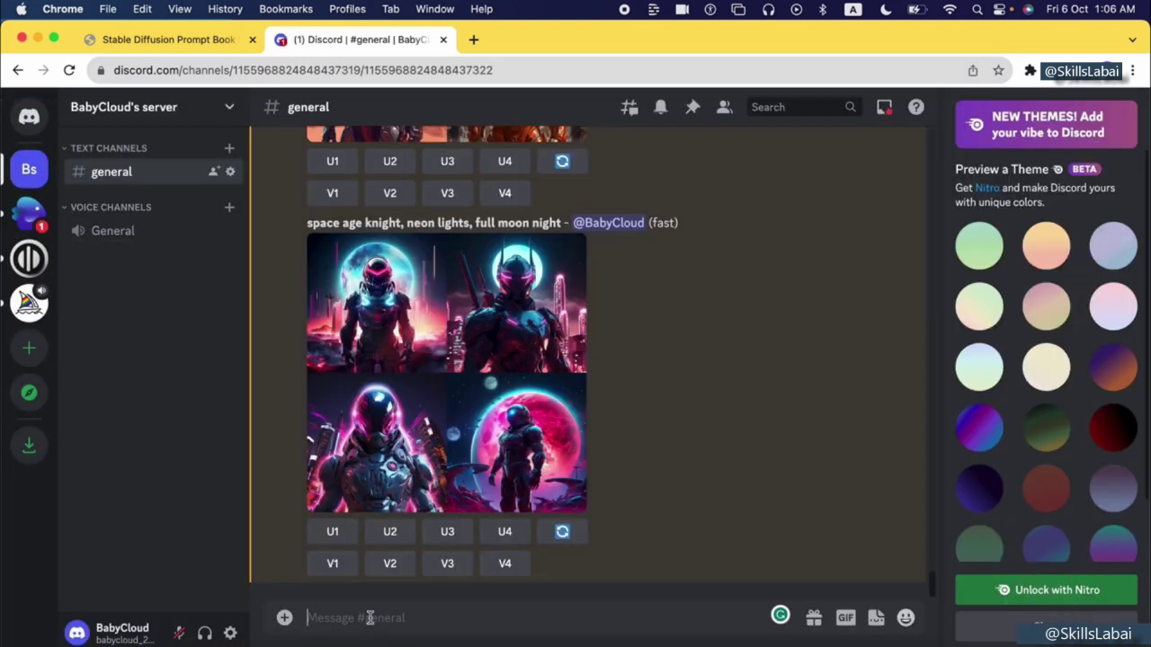
Generate a Midjourney image grid with the /imagine prompt "beautiful landscape with mountain".
{"action": "type", "text": "/"}
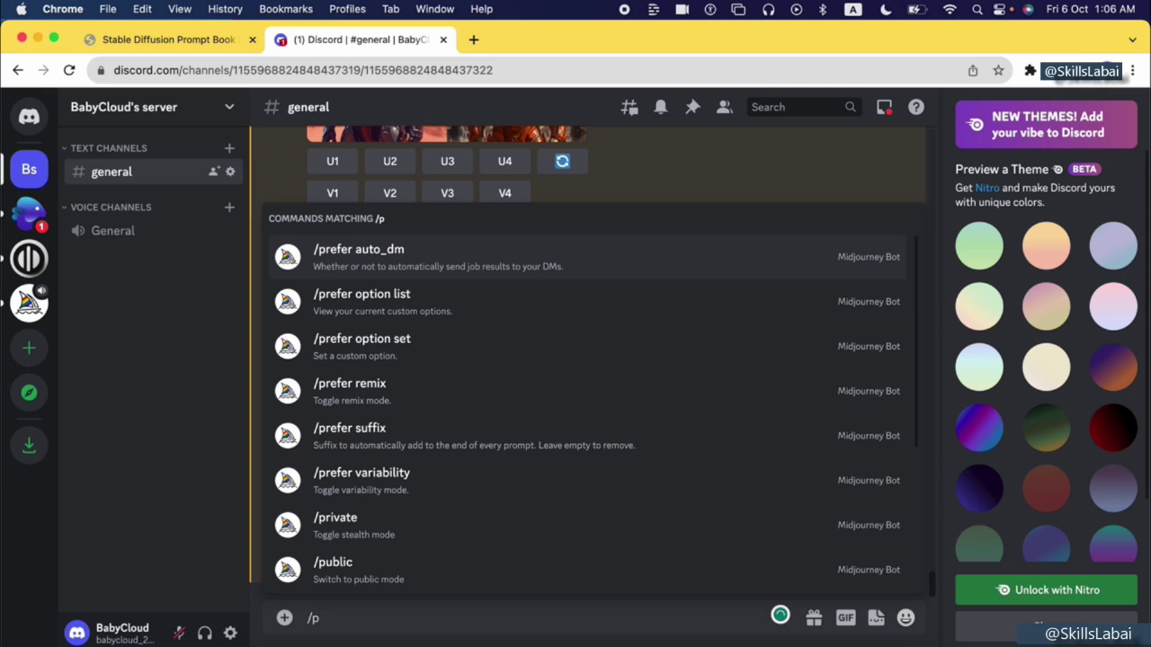
{"action": "type", "text": "imagine prompt landscape"}
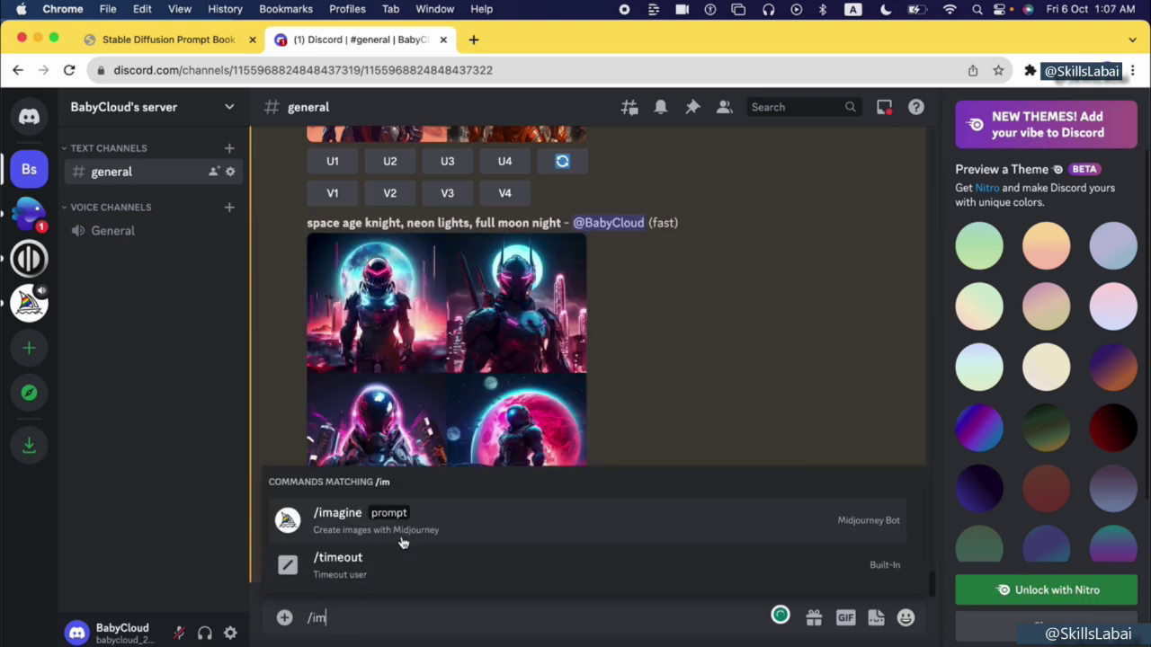
{"action": "left_click", "coordinate": [381, 525]}
{"action": "type", "text": "landscape"}
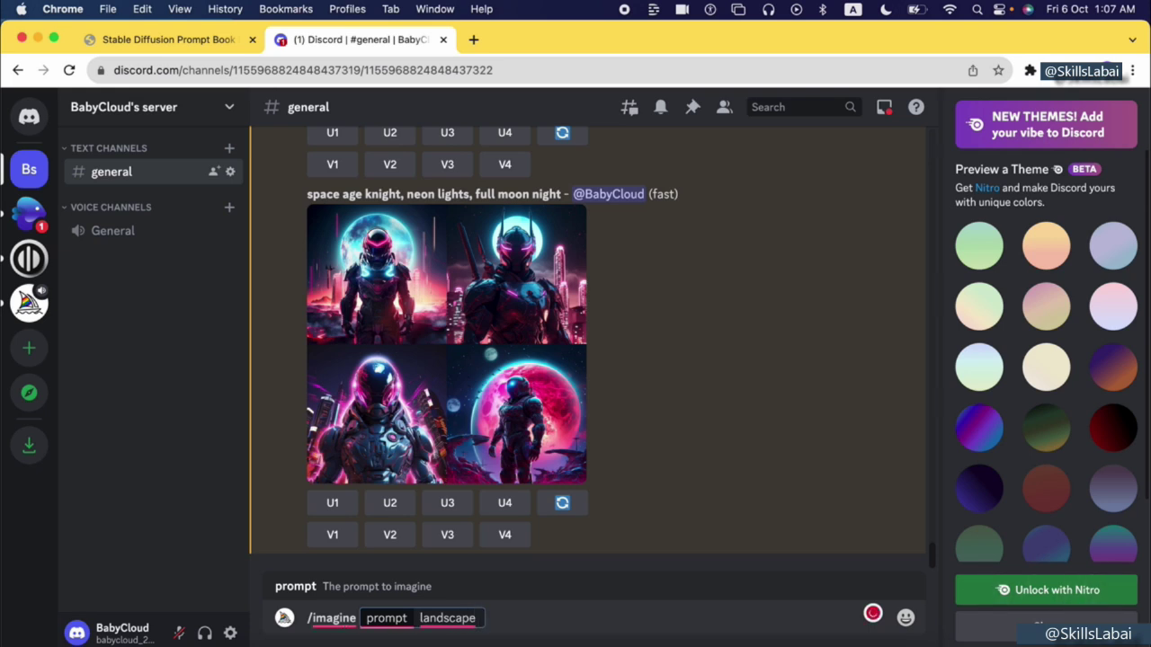
{"action": "left_click", "coordinate": [418, 618]}
{"action": "type", "text": "beautiful landscape"}
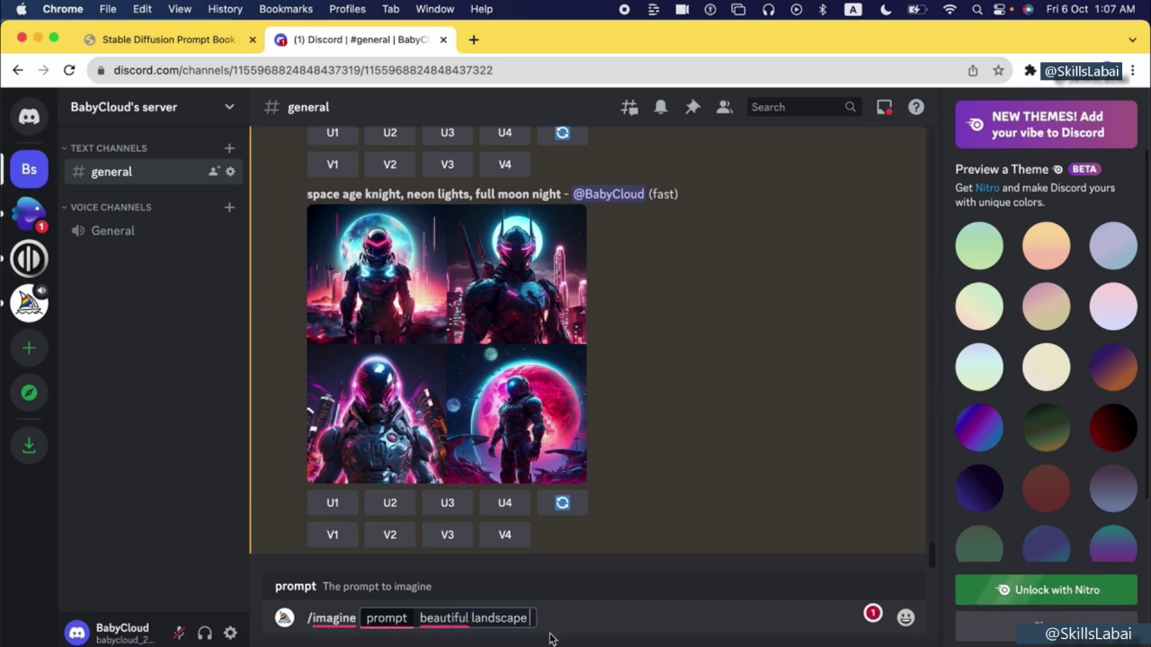
{"action": "type", "text": " wit"}
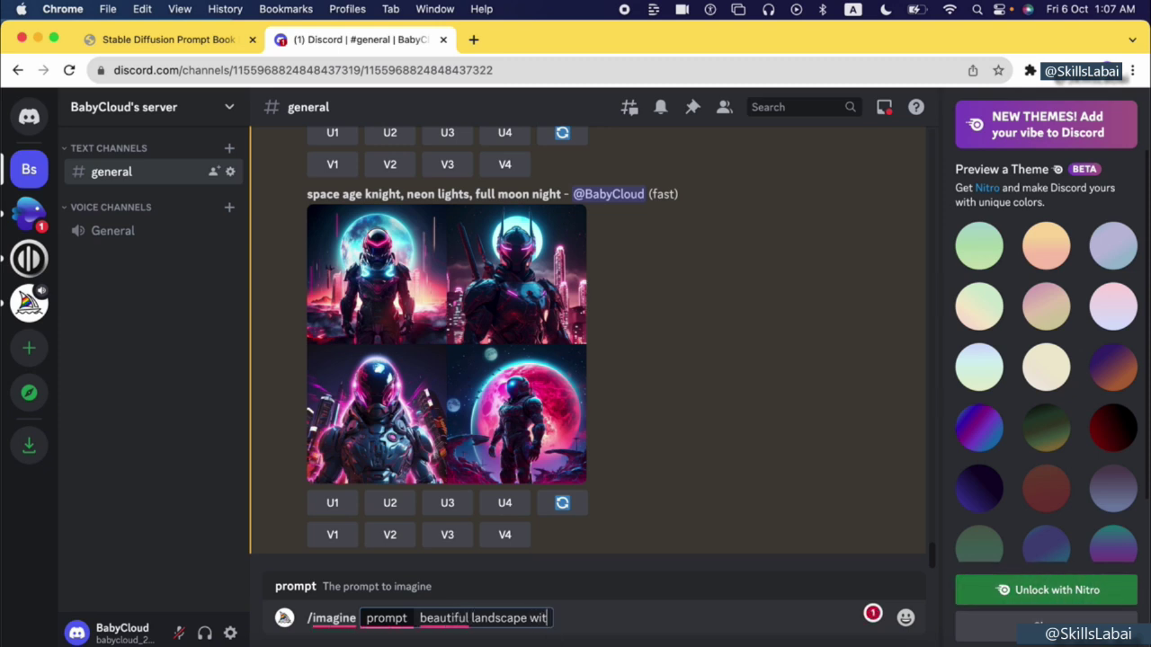
{"action": "type", "text": "h mountain"}
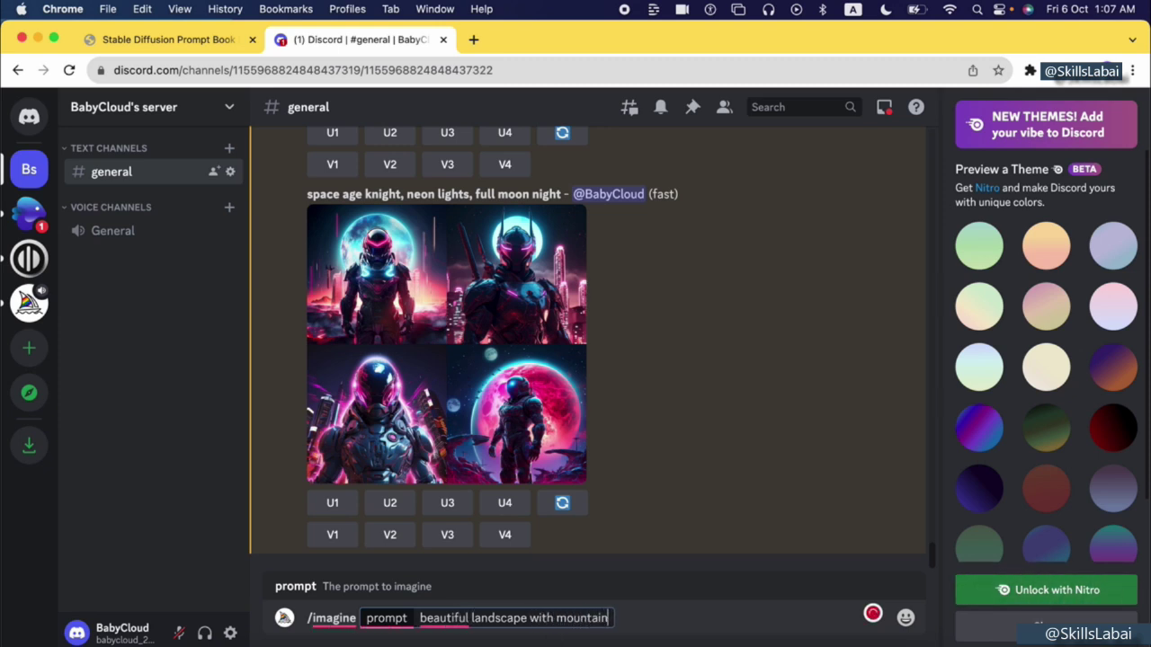
{"action": "key", "text": "Return"}
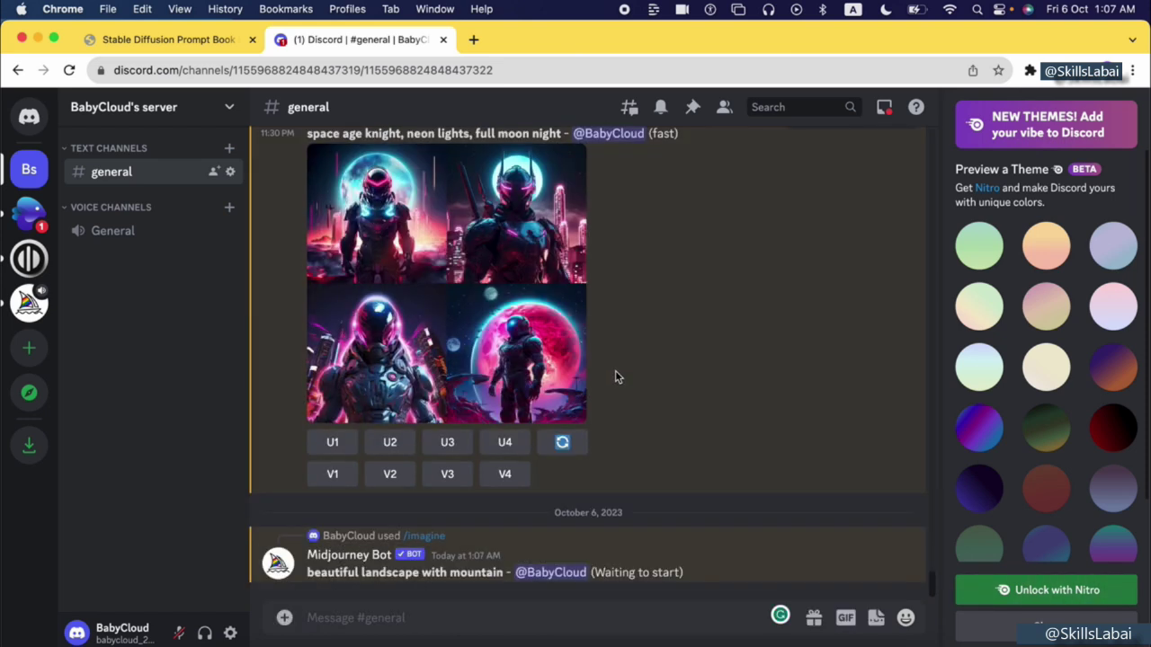
Copy the submitted prompt "beautiful landscape with mountain" into a new /imagine command.
{"action": "left_click_drag", "start_coordinate": [504, 572], "coordinate": [306, 576]}
{"action": "key", "text": "super+c"}
{"action": "left_click", "coordinate": [311, 618]}
{"action": "type", "text": "/"}
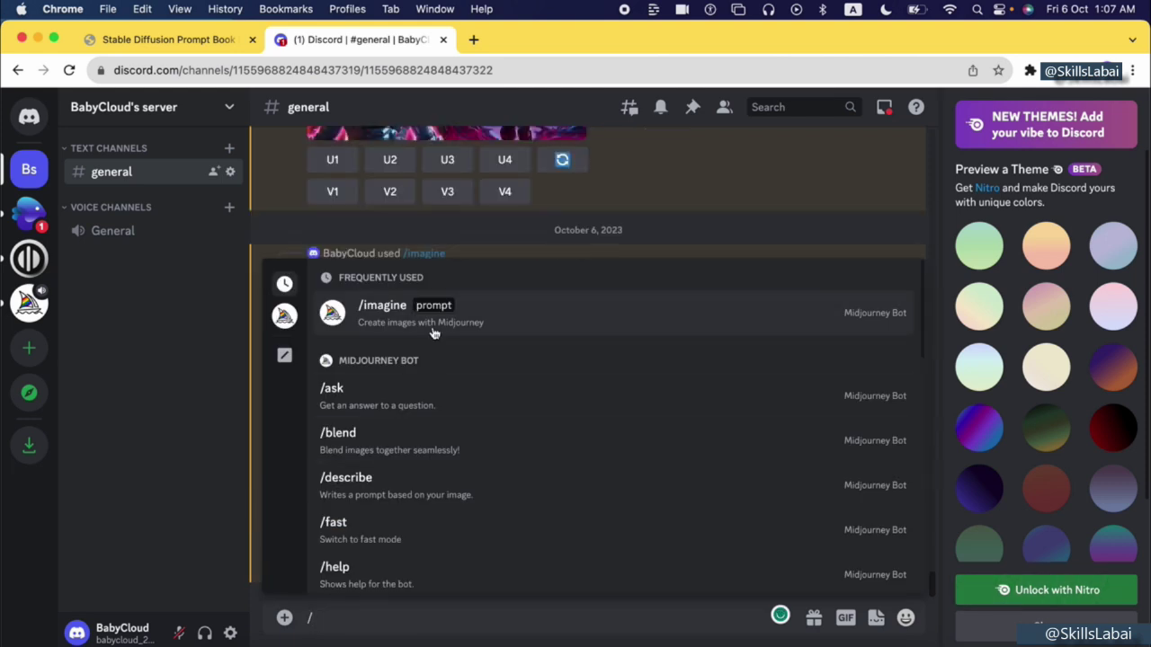
{"action": "left_click", "coordinate": [436, 314]}
{"action": "key", "text": "super+v"}
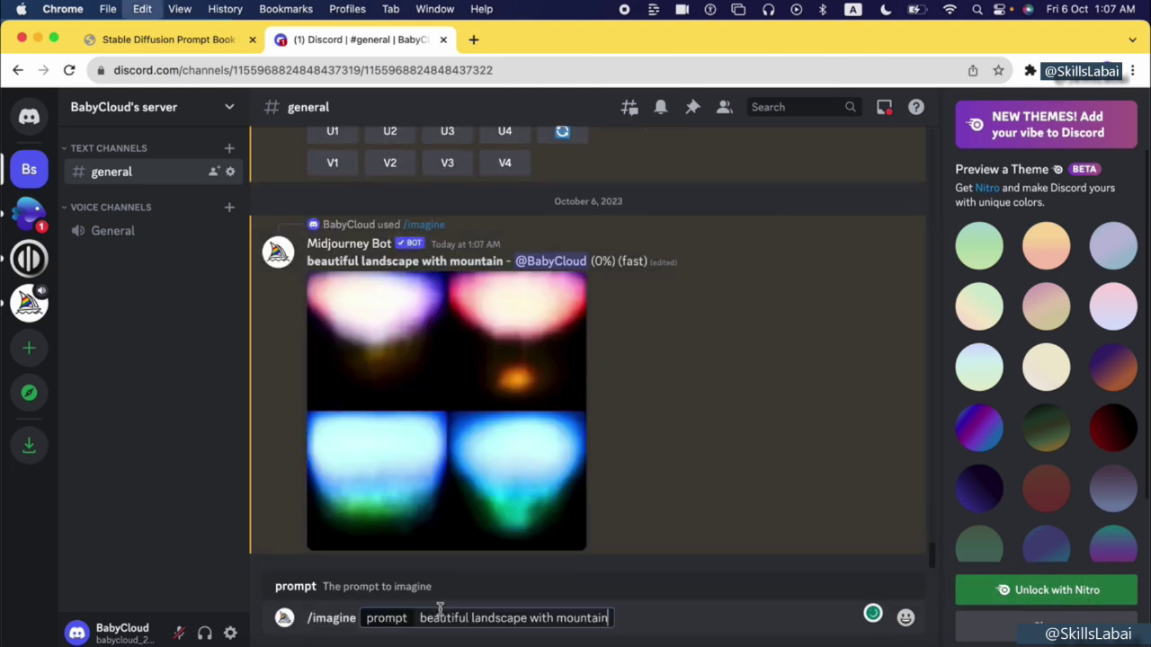
Extend the copied prompt with ", Ultra HD, award winning" and submit it to Midjourney.
{"action": "mouse_move", "coordinate": [492, 614]}
{"action": "type", "text": ","}
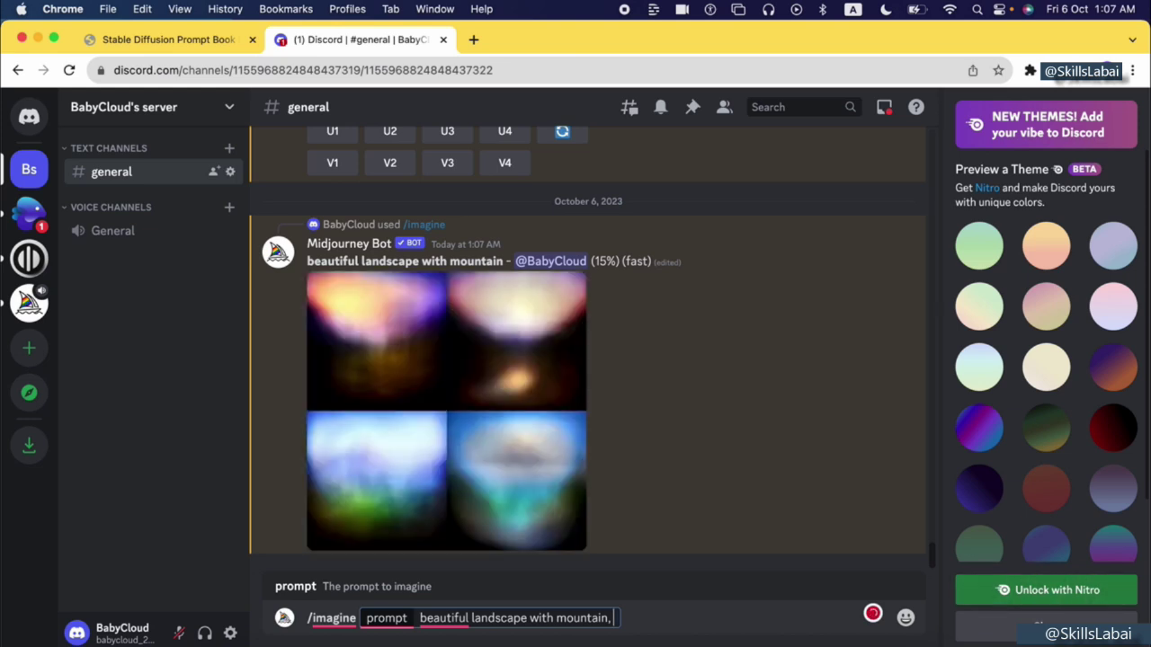
{"action": "type", "text": " Ult"}
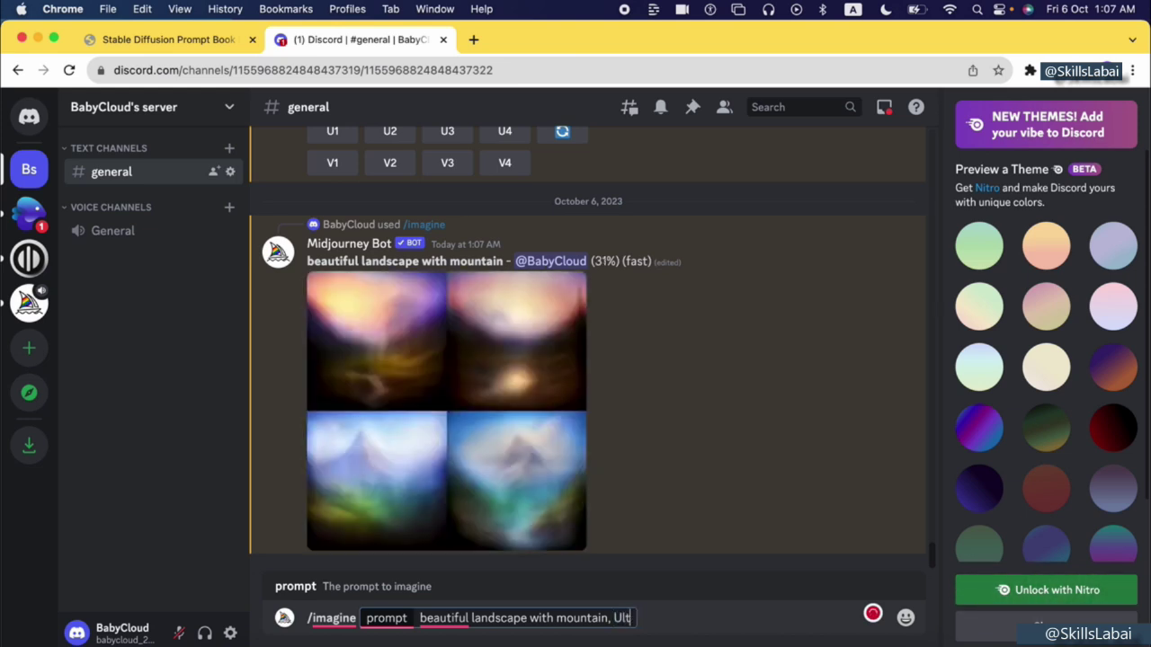
{"action": "type", "text": "ra HD"}
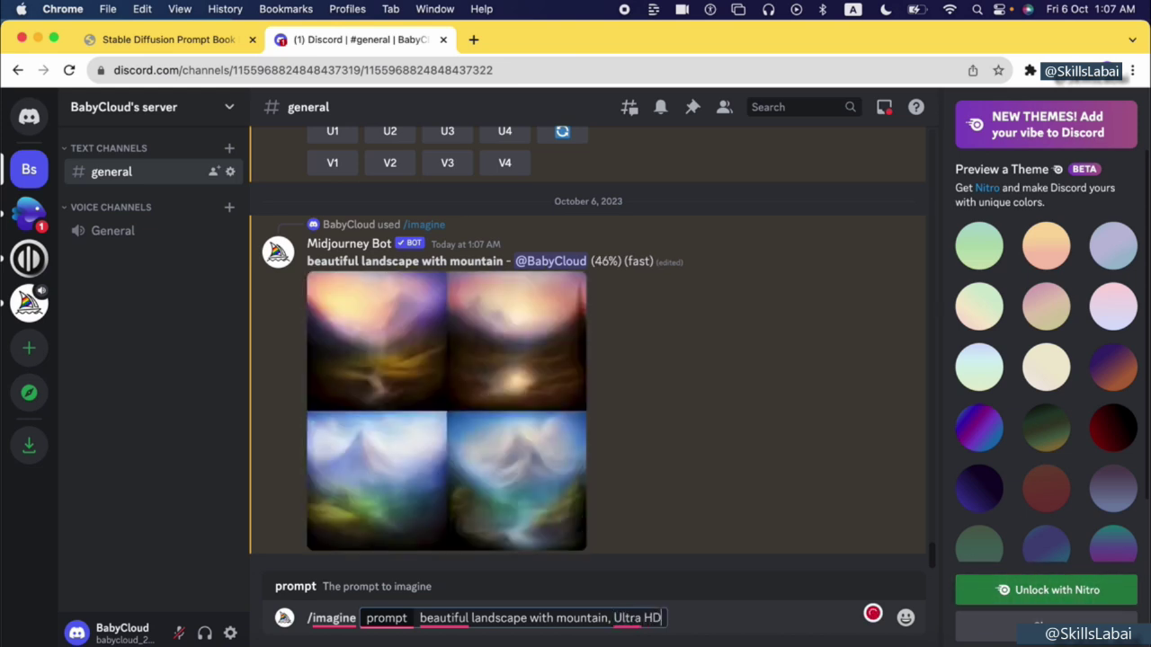
{"action": "type", "text": ", award"}
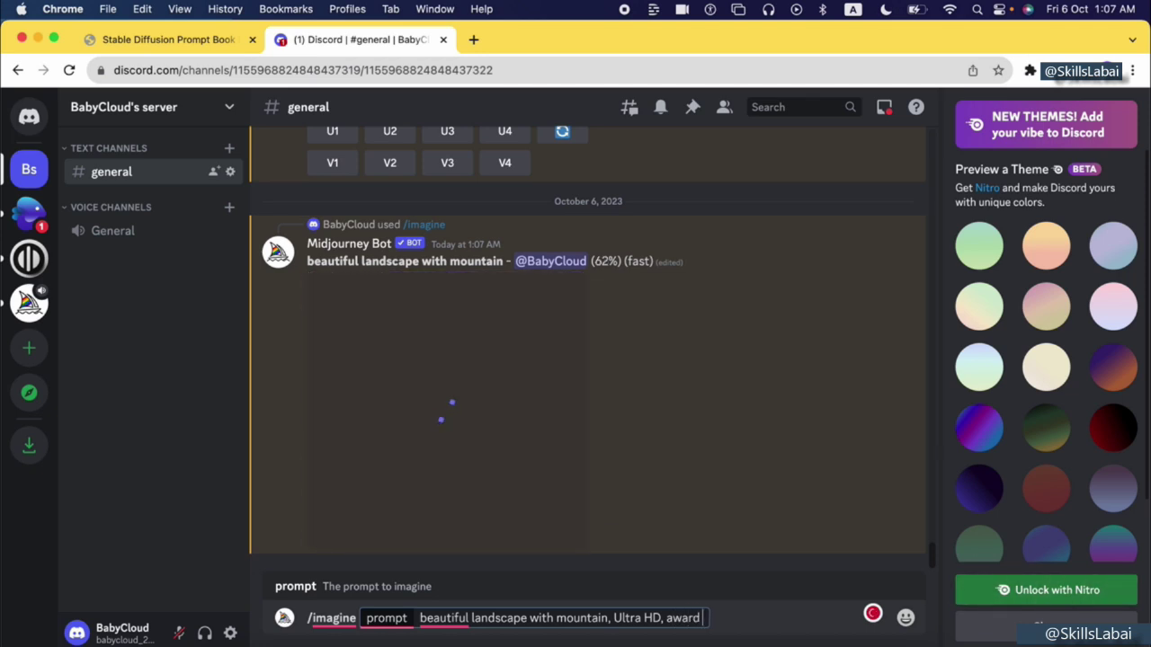
{"action": "type", "text": " winn"}
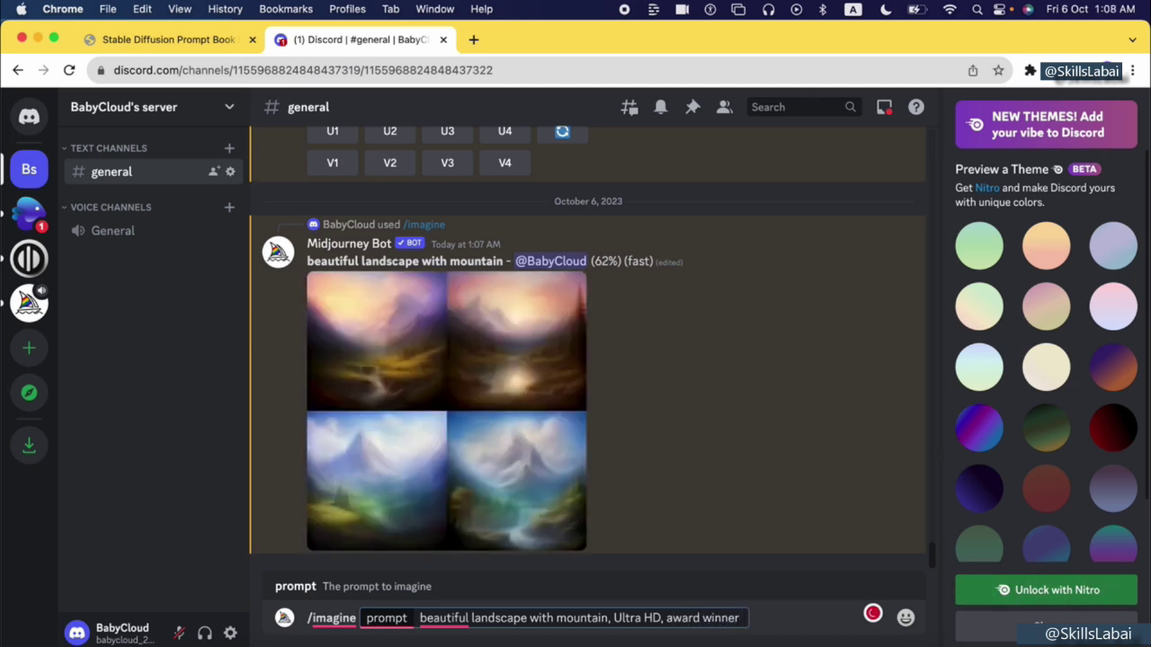
{"action": "type", "text": "ing"}
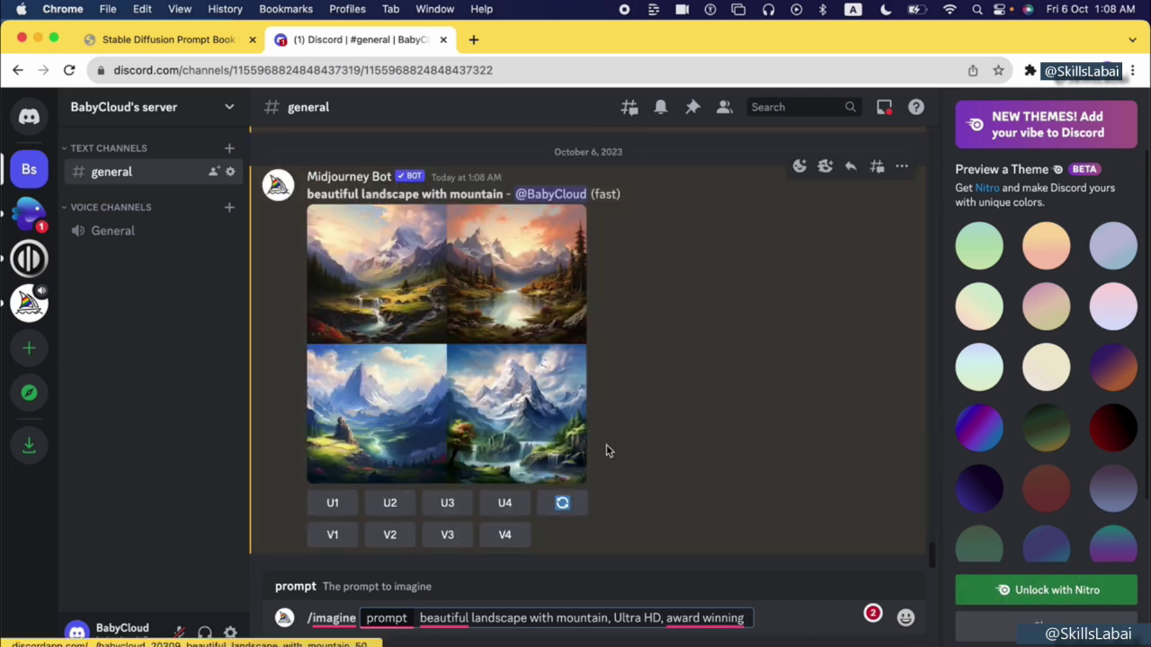
{"action": "key", "text": "Return"}
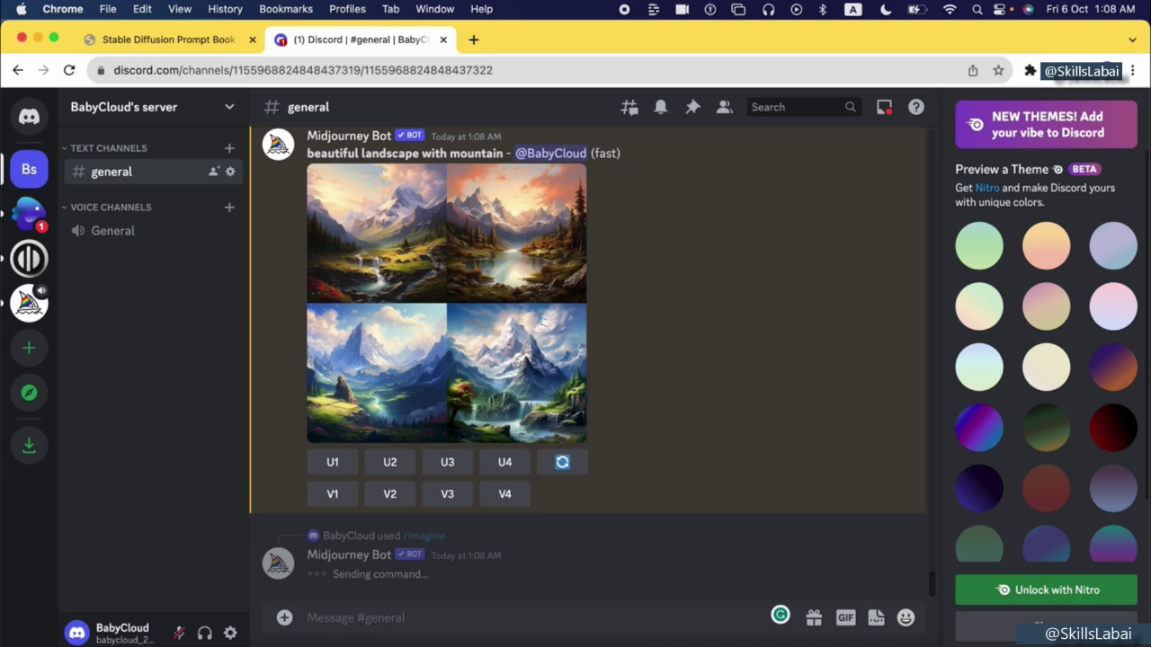
Compare enlarged views of the plain landscape grid and the "Ultra HD, award winning" grid, closing each preview.
{"action": "left_click", "coordinate": [474, 340]}
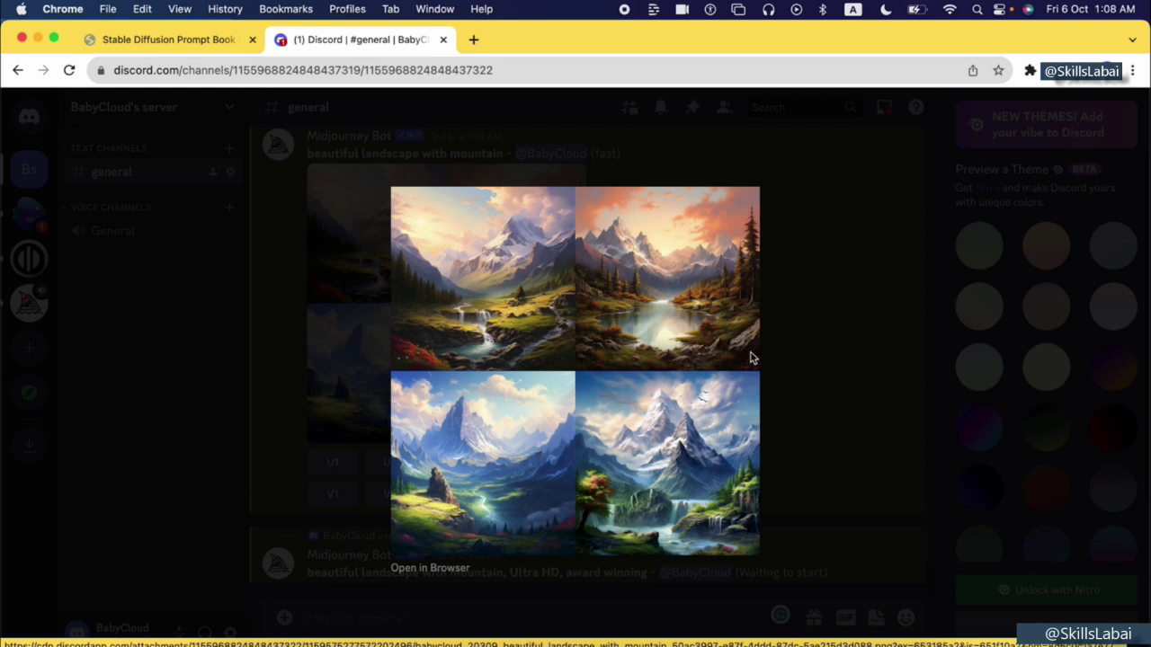
{"action": "left_click", "coordinate": [809, 422]}
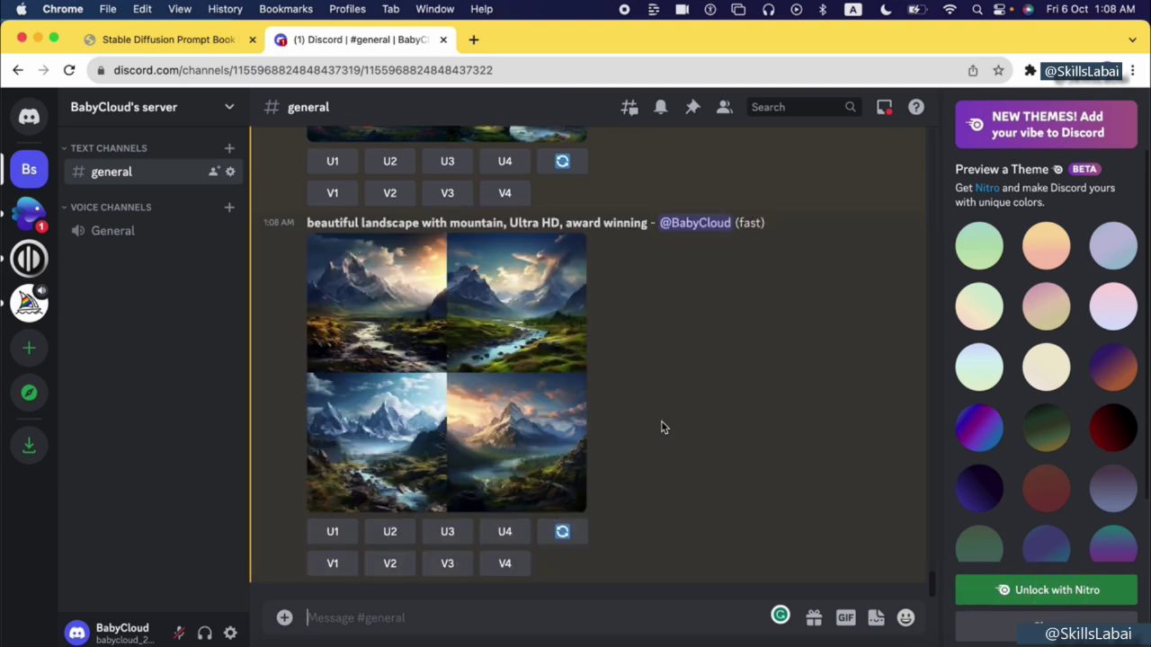
{"action": "scroll", "coordinate": [660, 427], "scroll_direction": "up", "scroll_amount": 5}
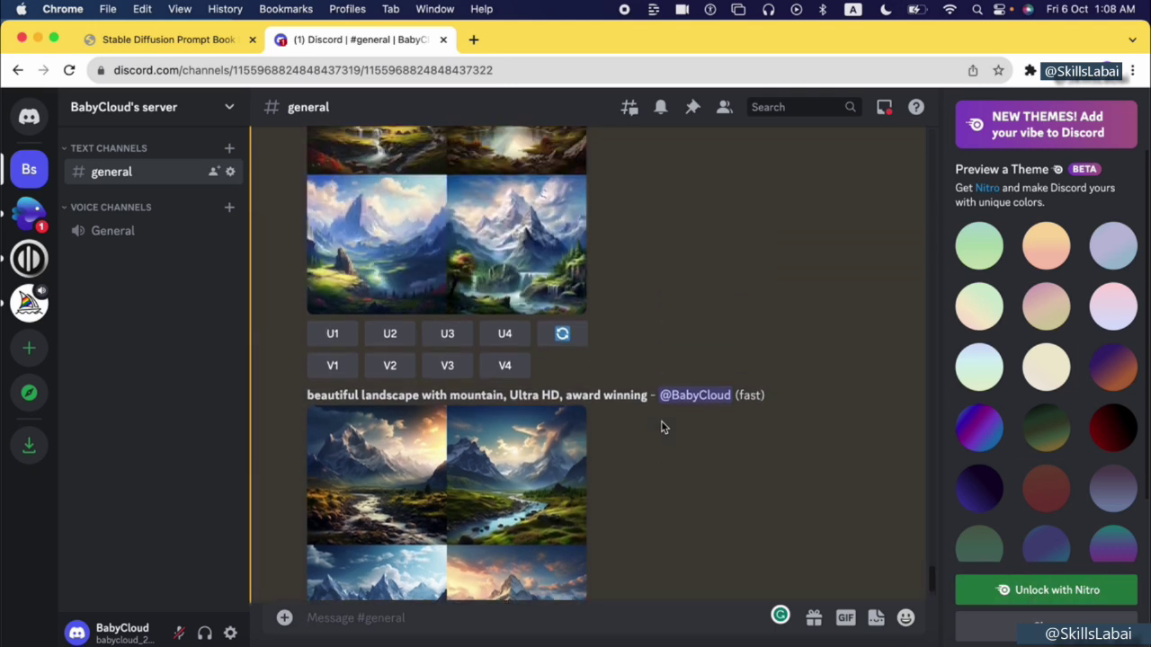
{"action": "scroll", "coordinate": [661, 427], "scroll_direction": "down", "scroll_amount": 3}
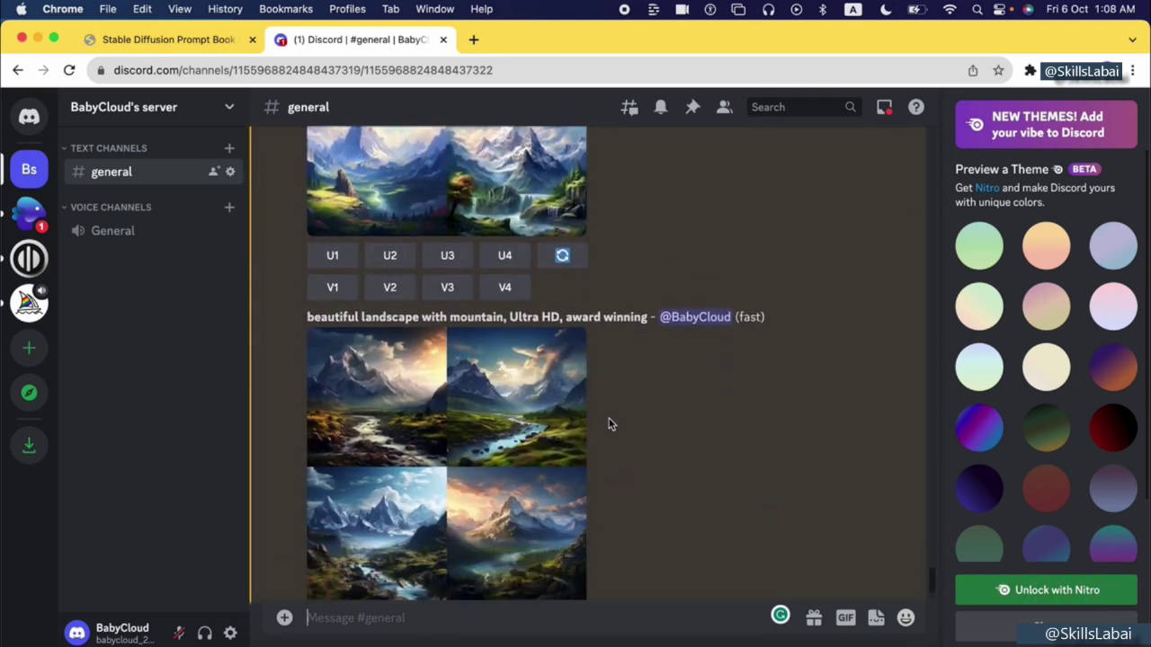
{"action": "left_click", "coordinate": [530, 414]}
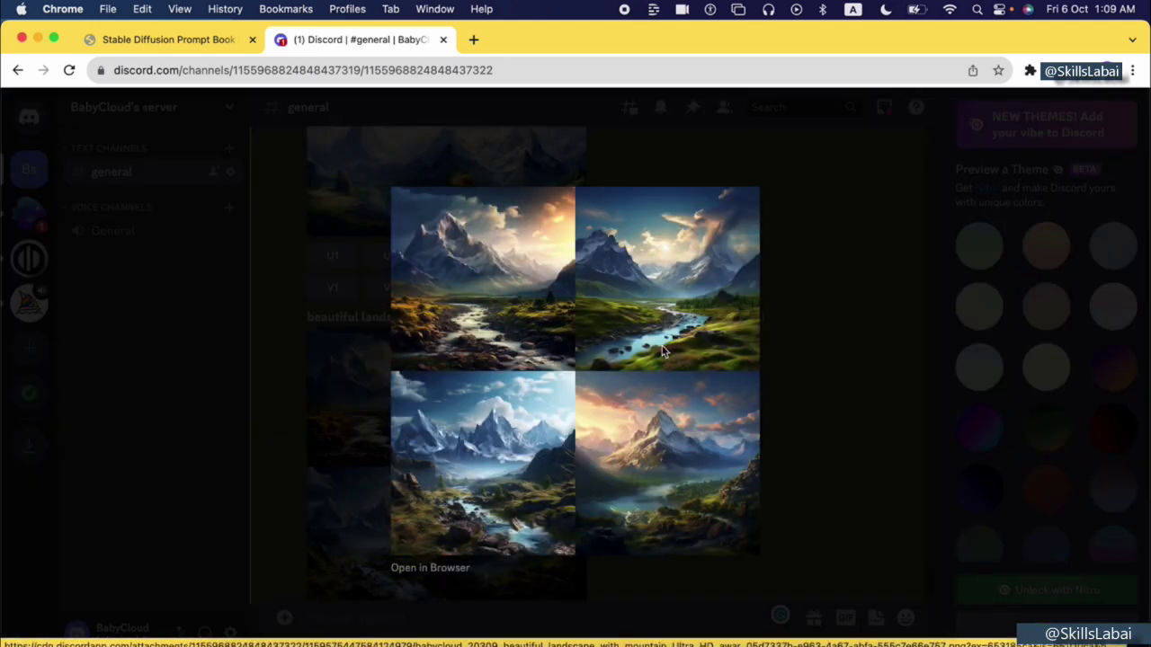
{"action": "scroll", "coordinate": [663, 353], "scroll_direction": "up", "scroll_amount": 5}
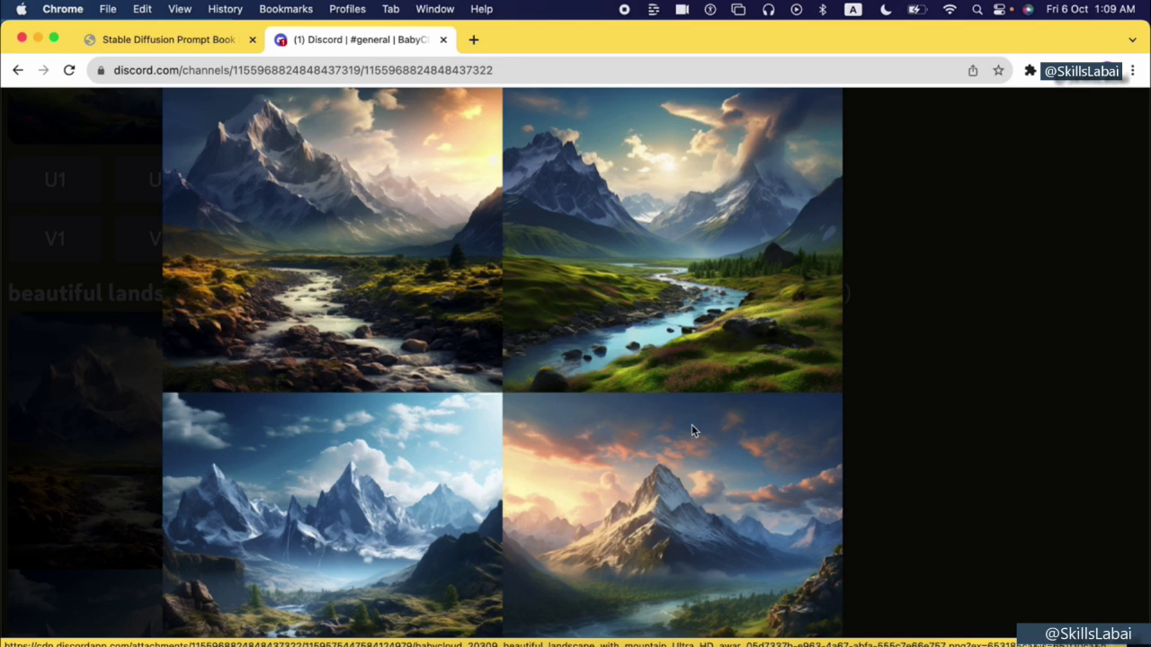
{"action": "scroll", "coordinate": [691, 424], "scroll_direction": "down", "scroll_amount": 5}
{"action": "left_click", "coordinate": [848, 404]}
{"action": "scroll", "coordinate": [612, 349], "scroll_direction": "up", "scroll_amount": 3}
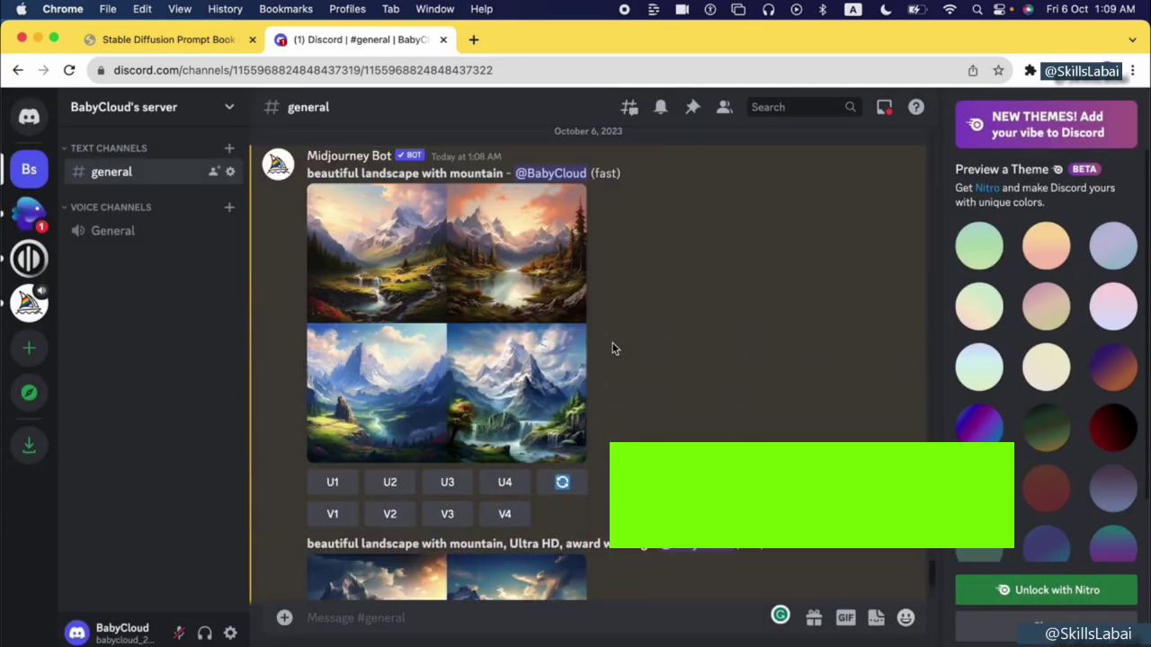
{"action": "left_click", "coordinate": [516, 334]}
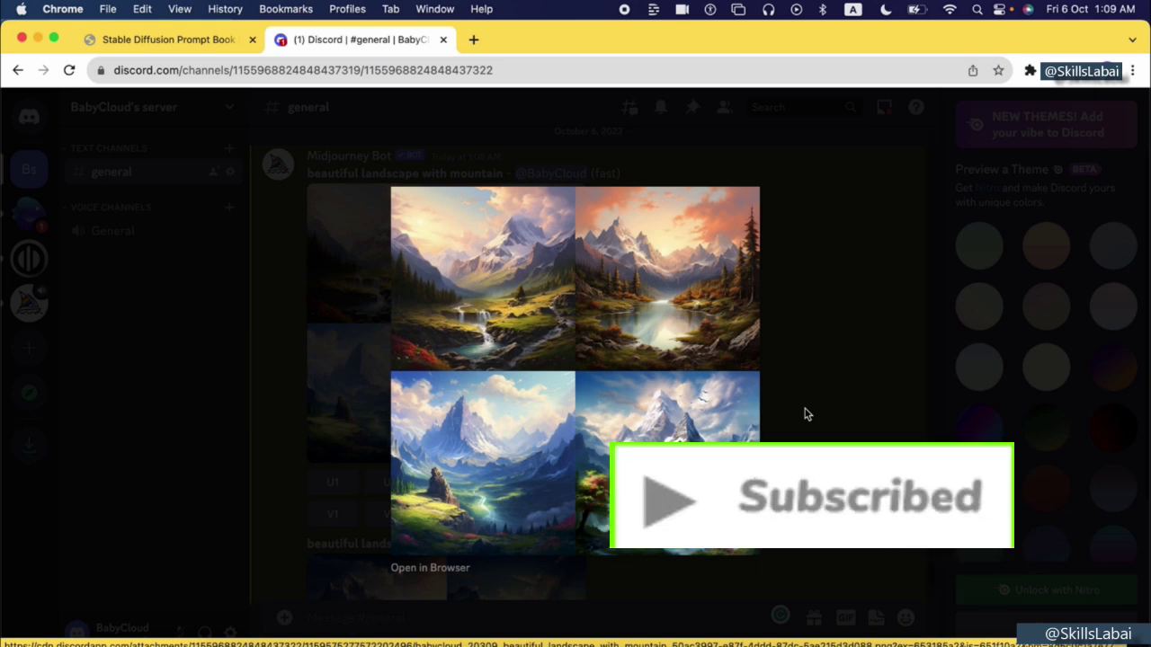
{"action": "left_click", "coordinate": [800, 411]}
{"action": "scroll", "coordinate": [796, 411], "scroll_direction": "down", "scroll_amount": 4}
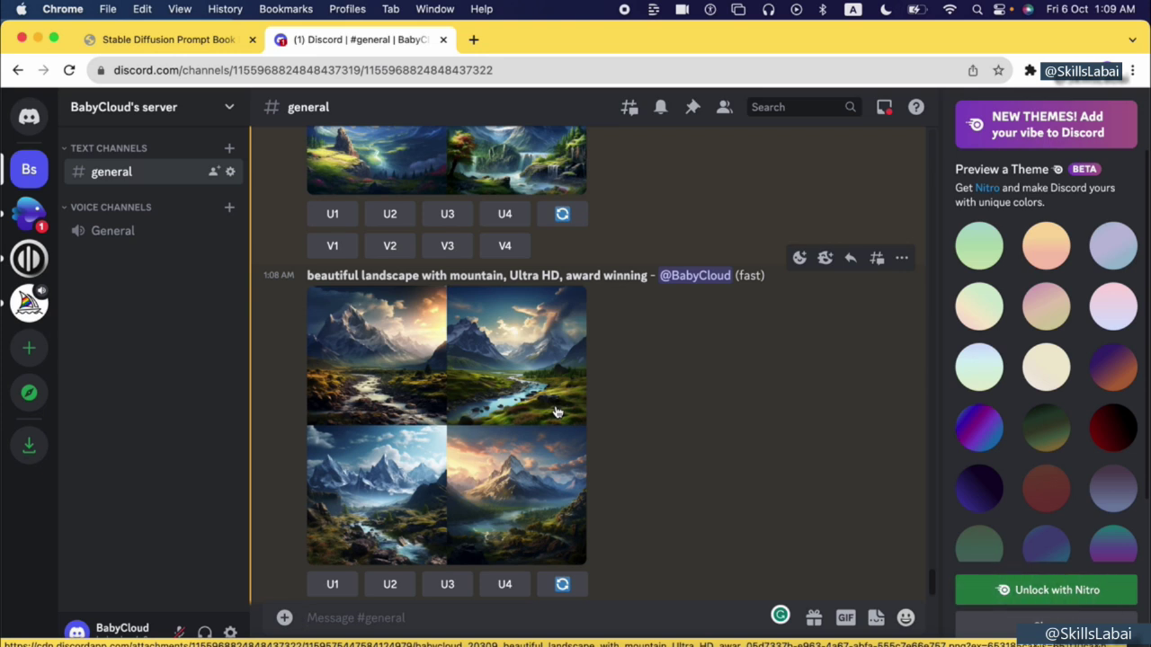
Switch back to the Stable Diffusion Prompt Book and examine the two temple prompts on the Professional page.
{"action": "left_click", "coordinate": [209, 41]}
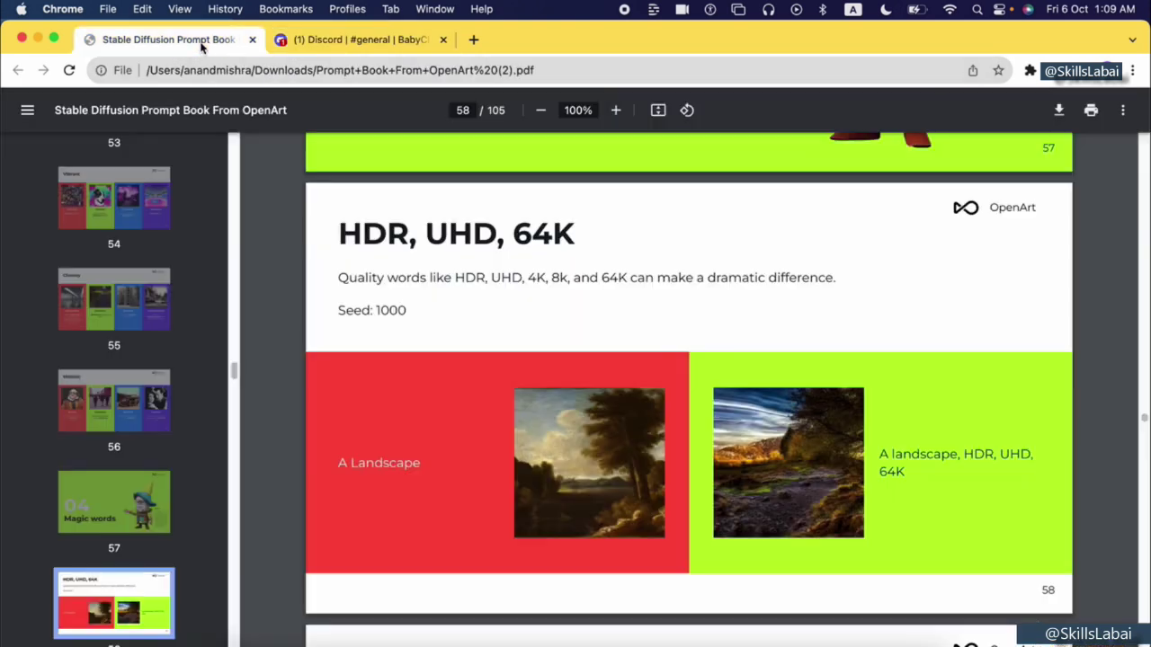
{"action": "scroll", "coordinate": [614, 330], "scroll_direction": "up", "scroll_amount": 10}
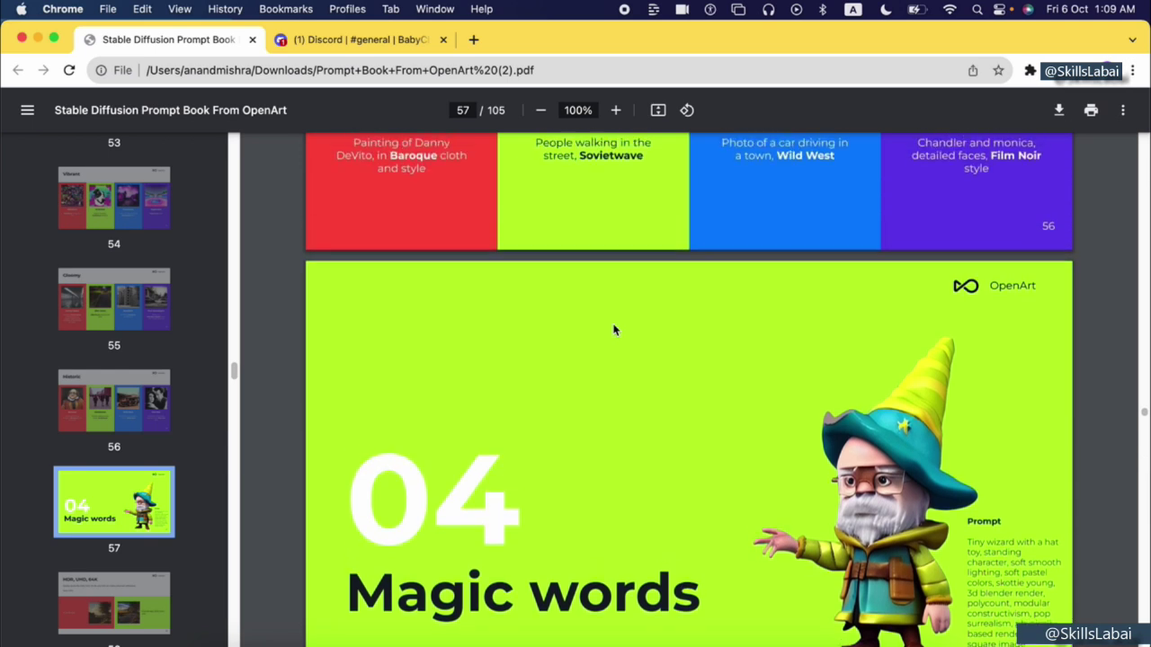
{"action": "scroll", "coordinate": [614, 330], "scroll_direction": "up", "scroll_amount": 5}
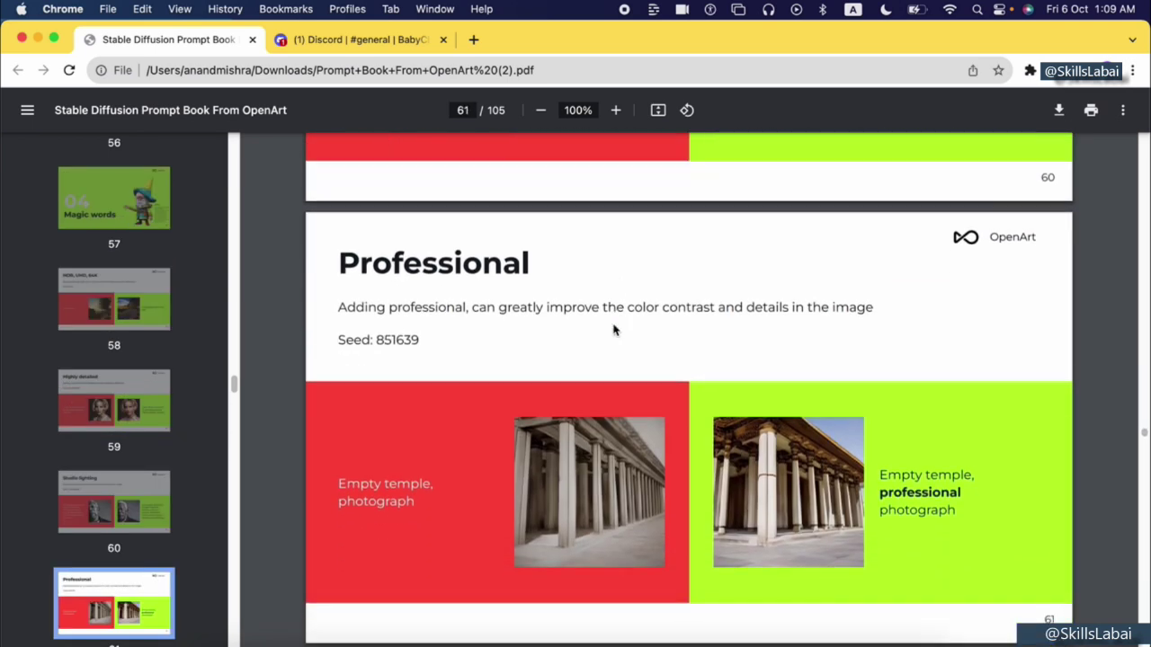
{"action": "scroll", "coordinate": [614, 330], "scroll_direction": "down", "scroll_amount": 2}
{"action": "left_click_drag", "start_coordinate": [340, 195], "coordinate": [550, 198]}
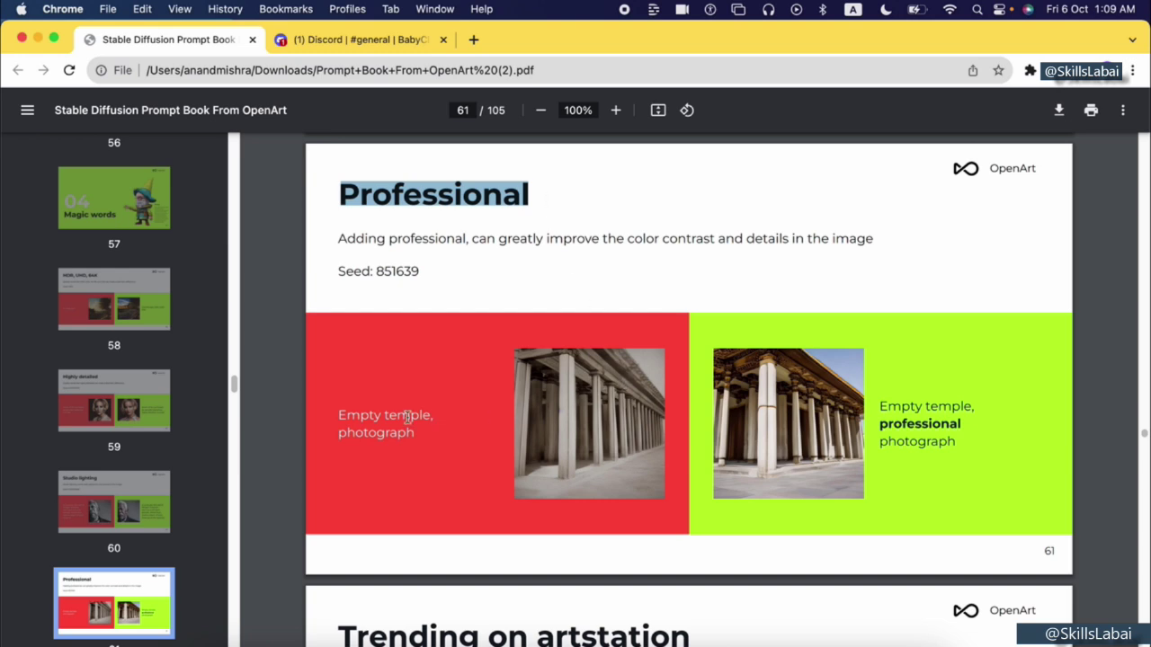
{"action": "left_click_drag", "start_coordinate": [337, 416], "coordinate": [433, 416]}
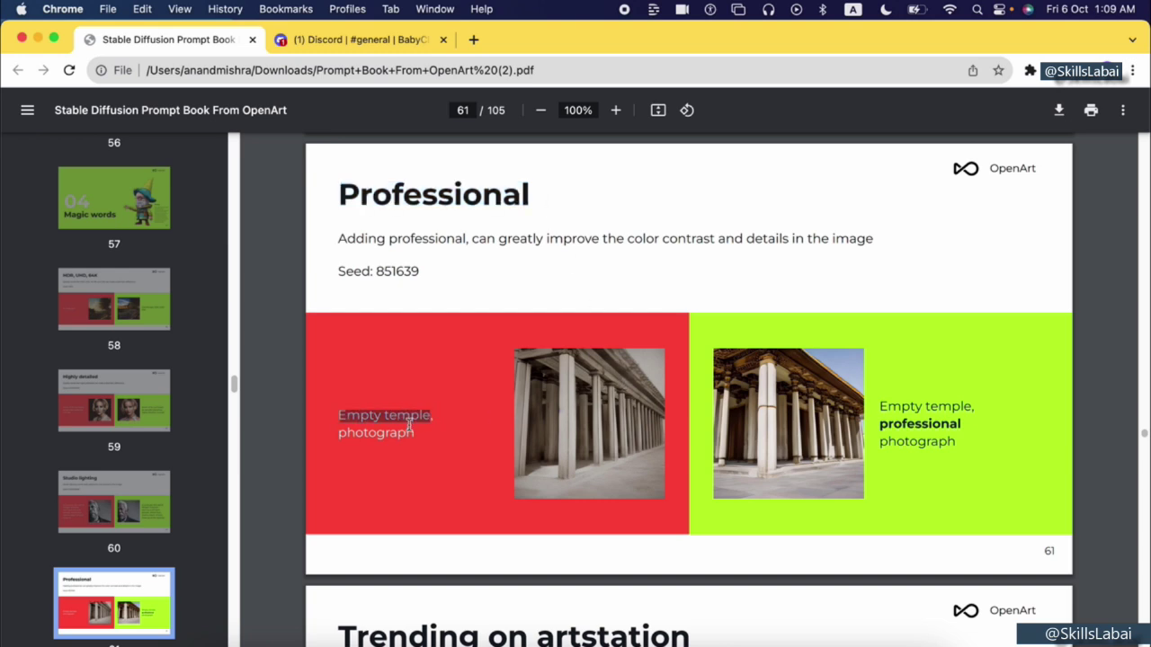
{"action": "left_click", "coordinate": [601, 458]}
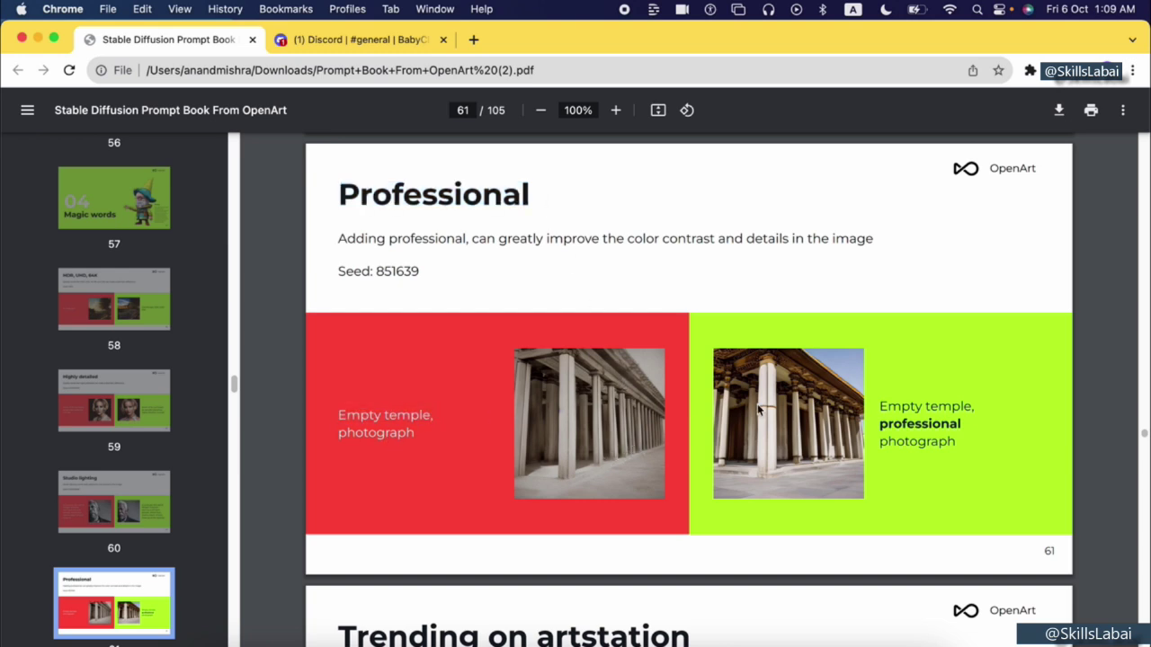
{"action": "left_click_drag", "start_coordinate": [878, 407], "coordinate": [967, 408]}
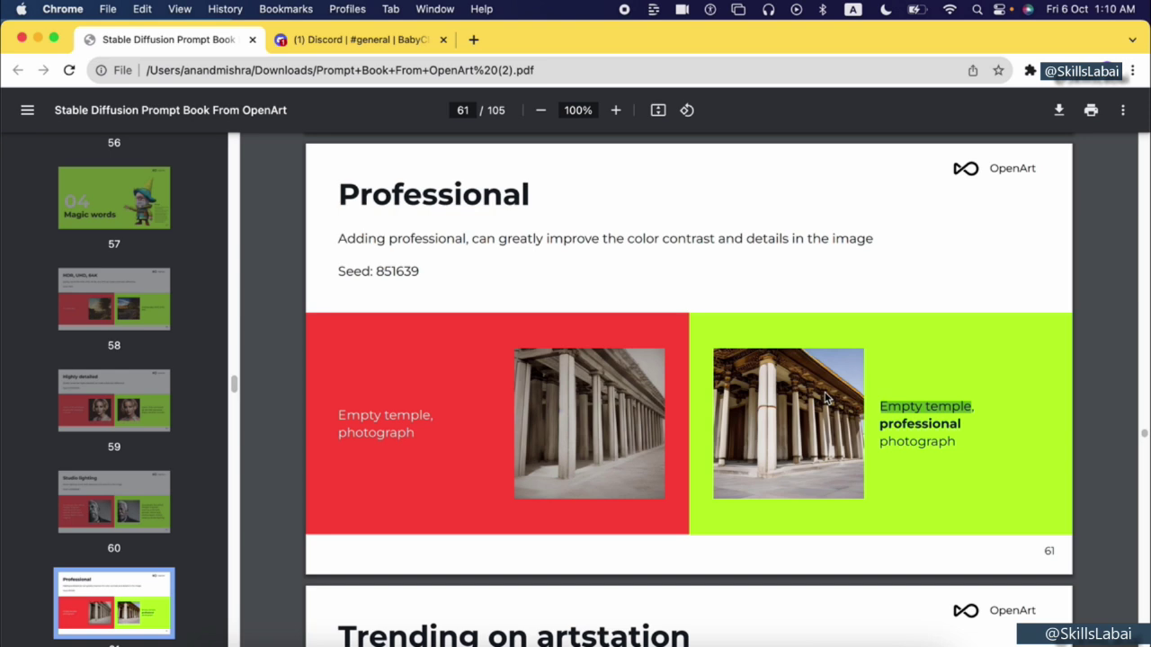
Examine the magic-word pages from Trending on artstation through Sketch vs Painting, comparing the paired example prompts and images.
{"action": "scroll", "coordinate": [825, 398], "scroll_direction": "down", "scroll_amount": 10}
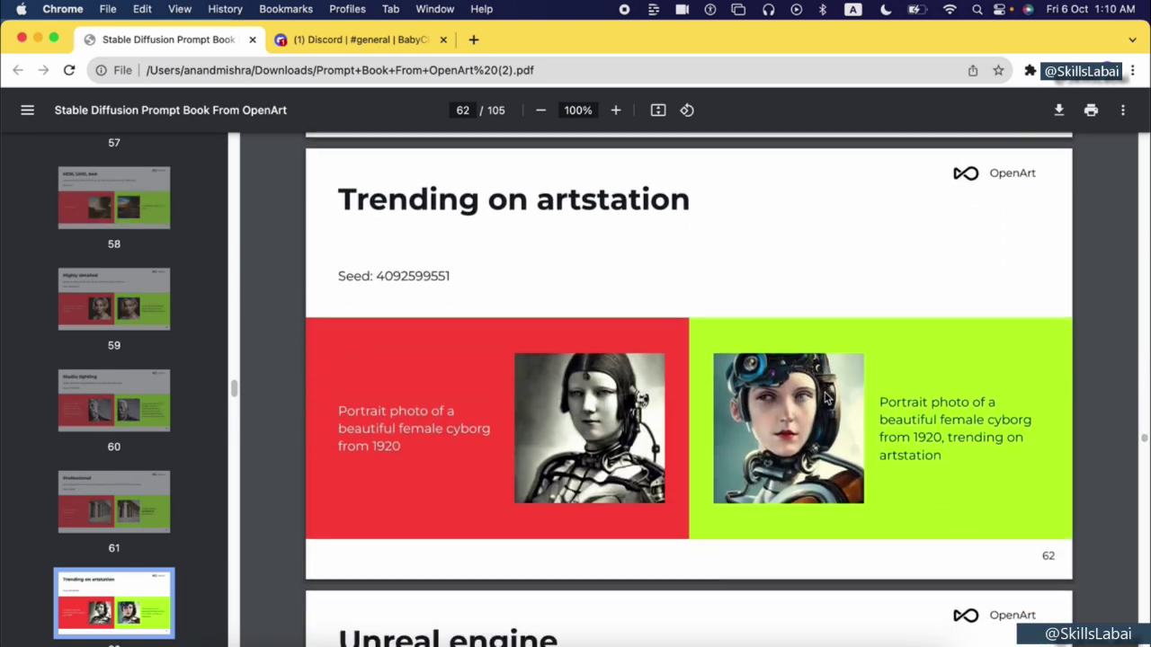
{"action": "scroll", "coordinate": [826, 399], "scroll_direction": "down", "scroll_amount": 4}
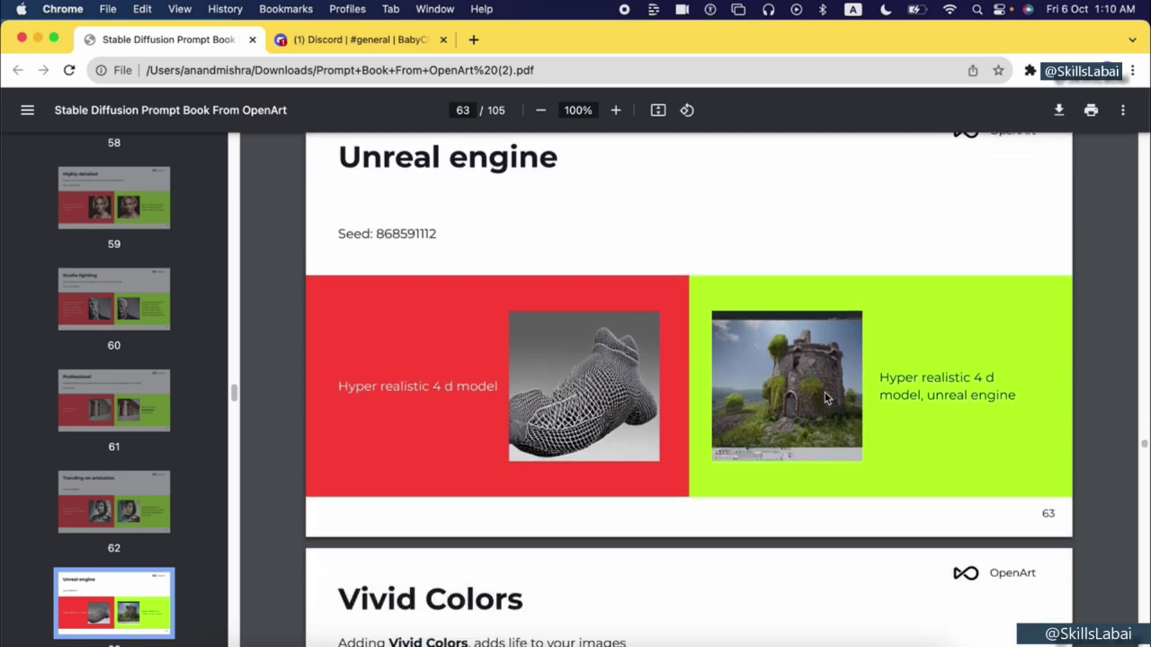
{"action": "scroll", "coordinate": [825, 398], "scroll_direction": "down", "scroll_amount": 12}
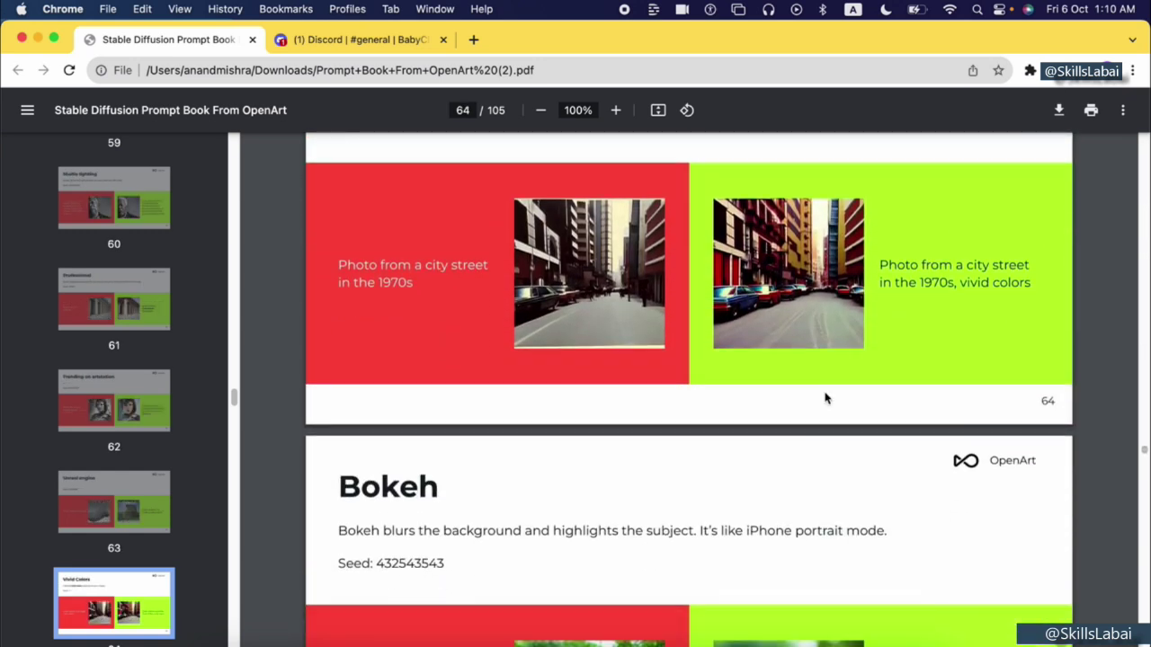
{"action": "scroll", "coordinate": [708, 544], "scroll_direction": "down", "scroll_amount": 5}
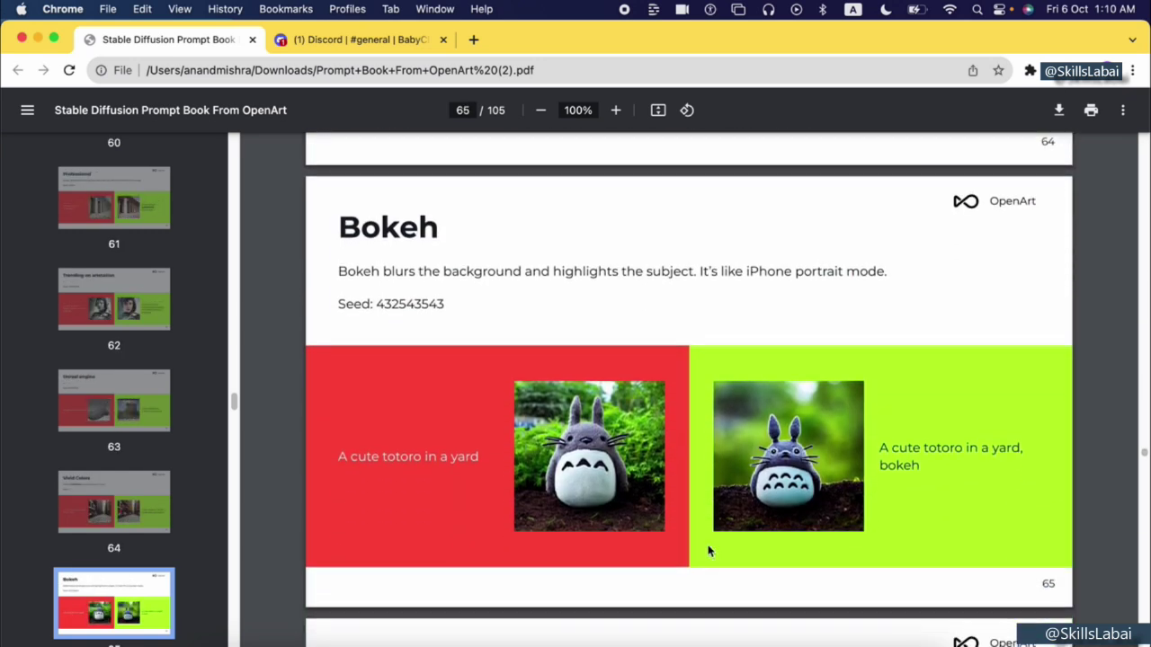
{"action": "scroll", "coordinate": [707, 548], "scroll_direction": "down", "scroll_amount": 4}
{"action": "scroll", "coordinate": [707, 550], "scroll_direction": "down", "scroll_amount": 2}
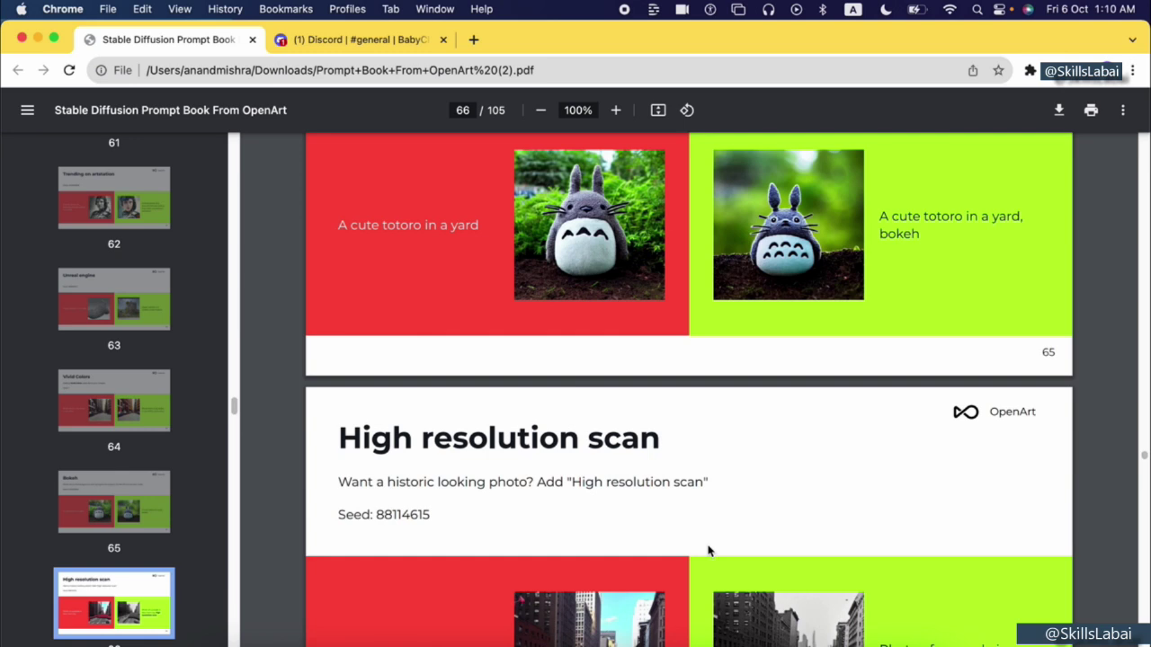
{"action": "scroll", "coordinate": [708, 550], "scroll_direction": "down", "scroll_amount": 14}
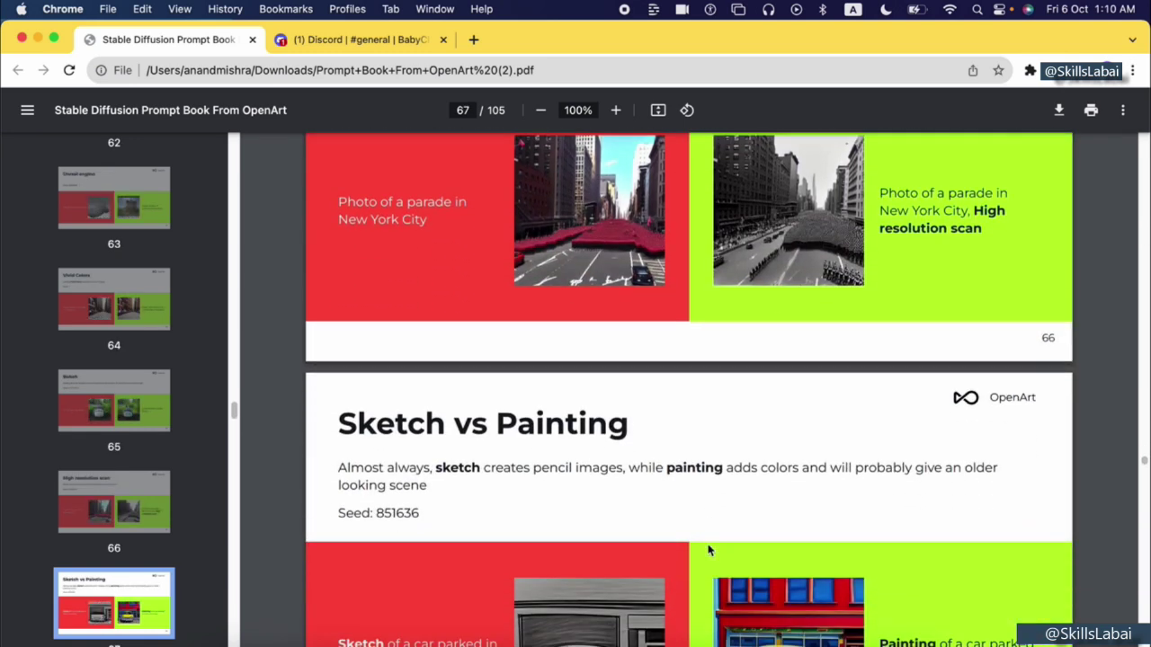
Go back to the 3D illustrations page, highlight its heading and examine the Isometric, Low Poly, Pixar and 3D Item Render prompts.
{"action": "scroll", "coordinate": [708, 550], "scroll_direction": "up", "scroll_amount": 20}
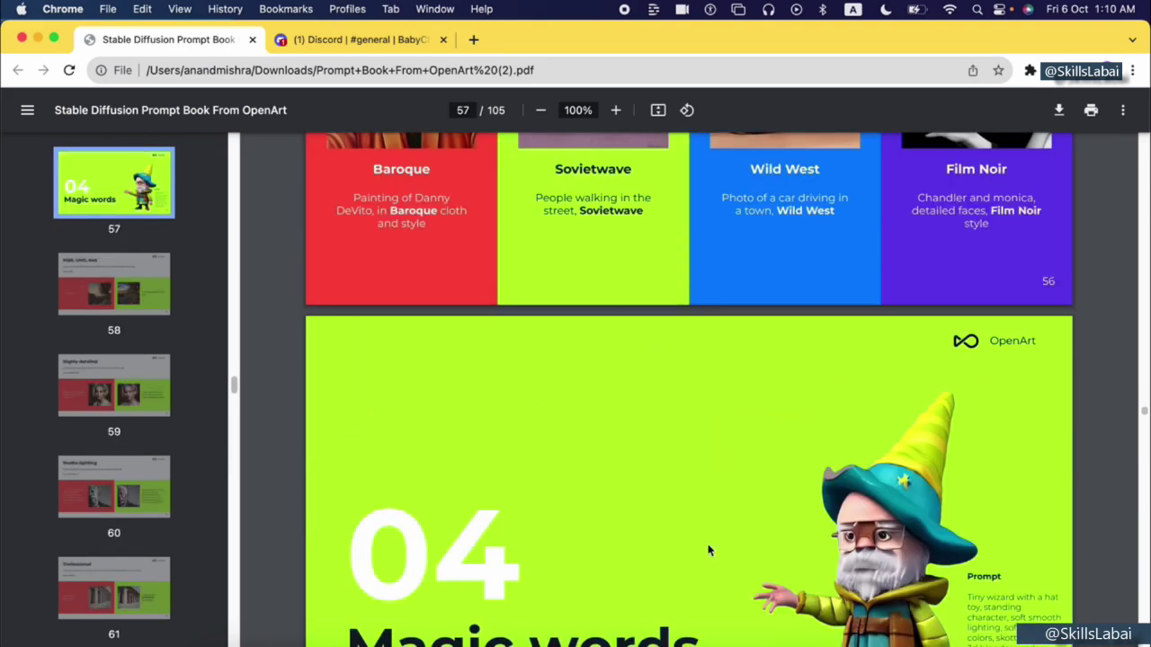
{"action": "scroll", "coordinate": [707, 551], "scroll_direction": "up", "scroll_amount": 20}
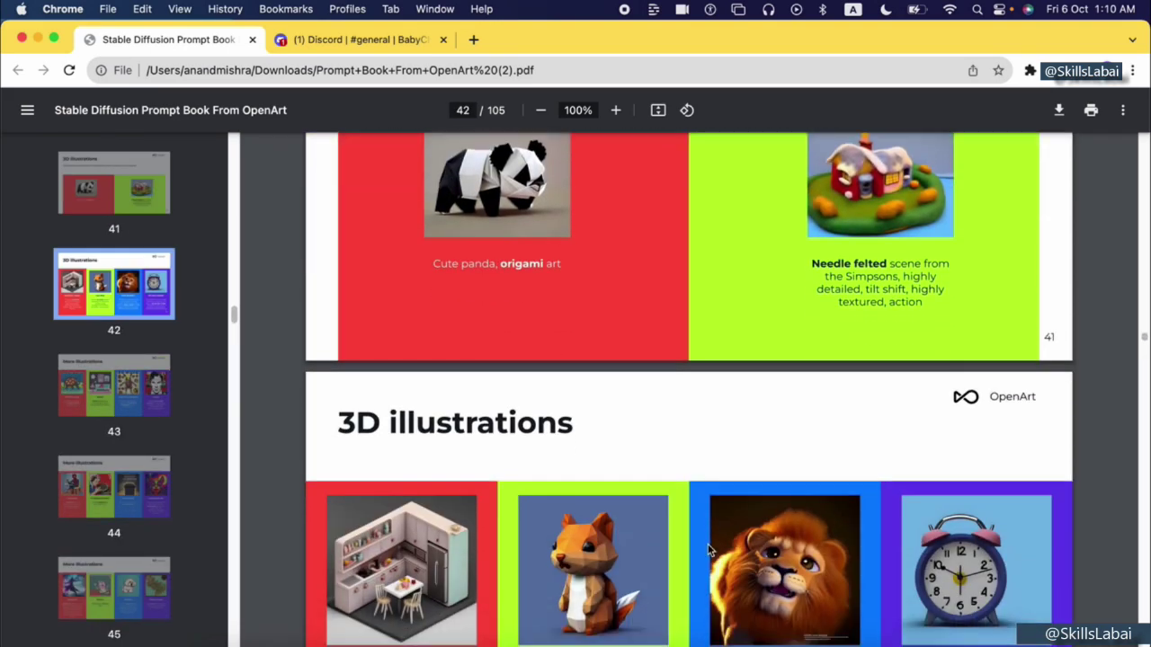
{"action": "scroll", "coordinate": [707, 549], "scroll_direction": "down", "scroll_amount": 3}
{"action": "left_click_drag", "start_coordinate": [334, 270], "coordinate": [554, 272]}
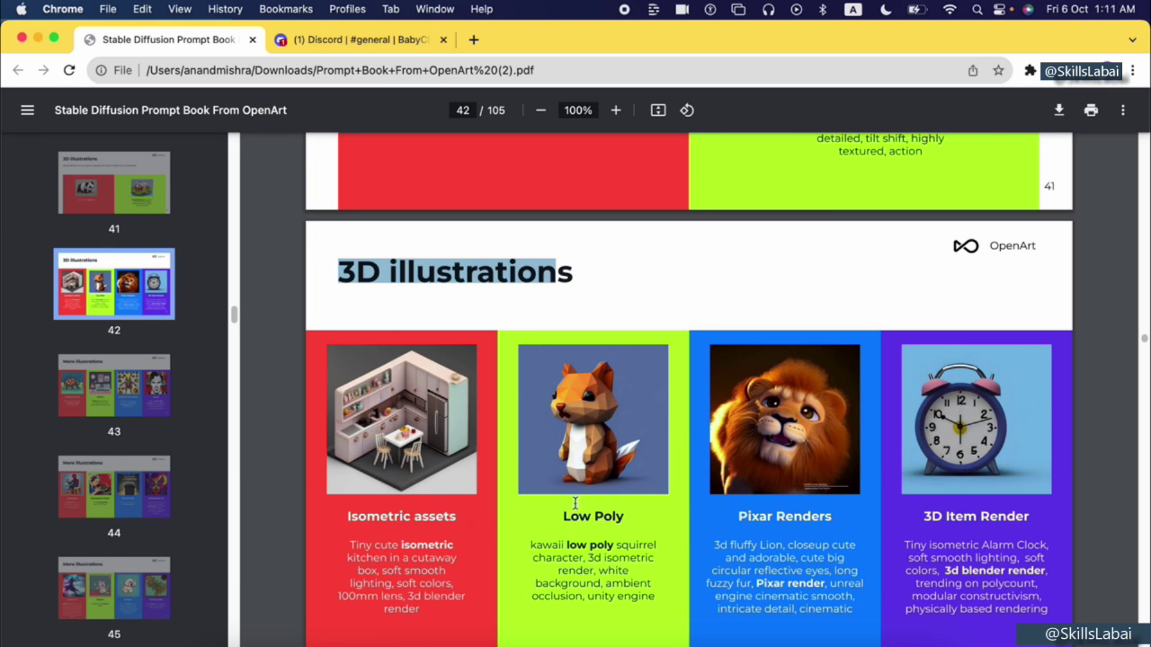
Review the list of artists by style and the Art Mediums pages with the chalk, graffiti, water color and oil painting prompts.
{"action": "scroll", "coordinate": [575, 504], "scroll_direction": "up", "scroll_amount": 20}
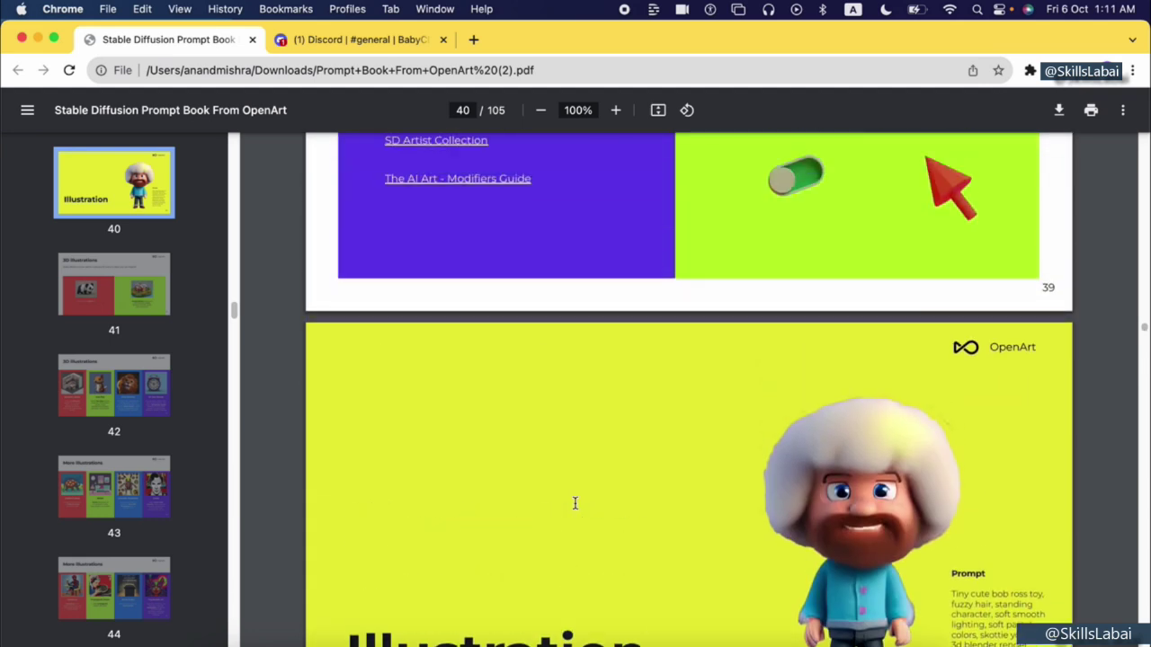
{"action": "scroll", "coordinate": [575, 503], "scroll_direction": "down", "scroll_amount": 1}
{"action": "scroll", "coordinate": [575, 503], "scroll_direction": "up", "scroll_amount": 5}
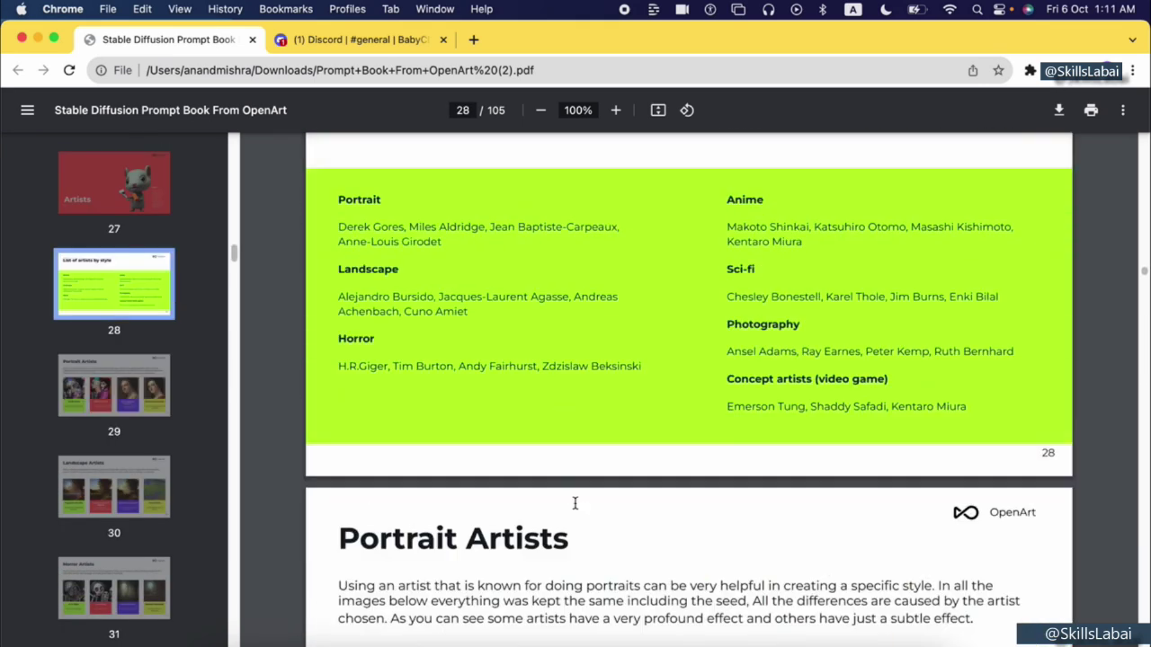
{"action": "scroll", "coordinate": [576, 503], "scroll_direction": "up", "scroll_amount": 6}
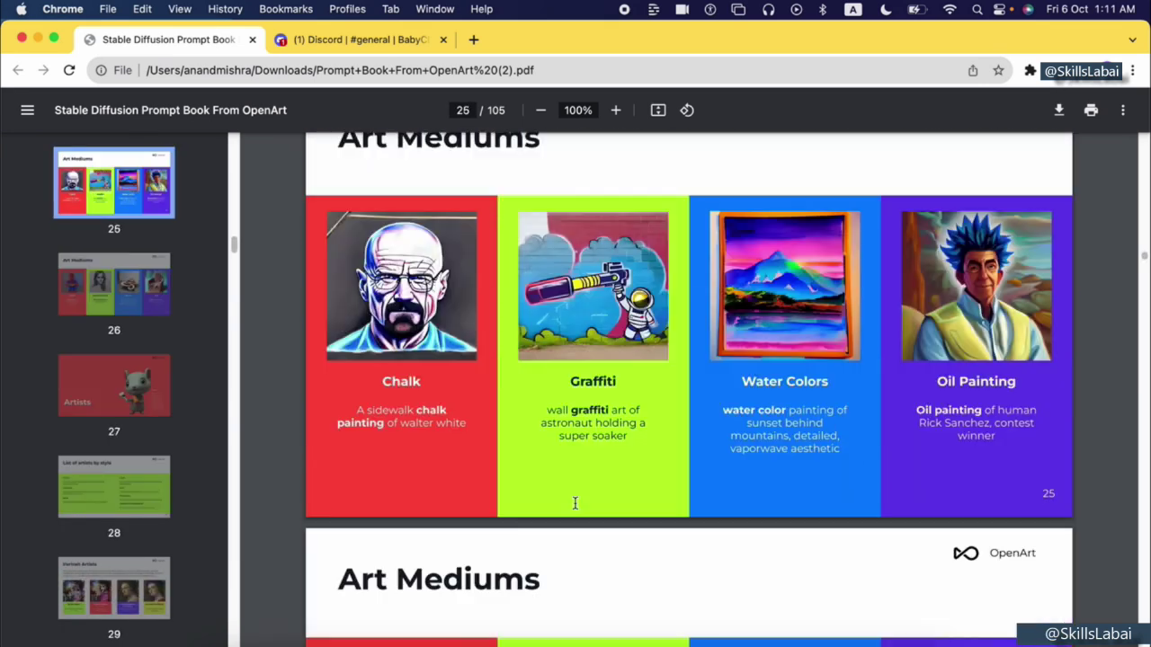
{"action": "scroll", "coordinate": [567, 509], "scroll_direction": "up", "scroll_amount": 8}
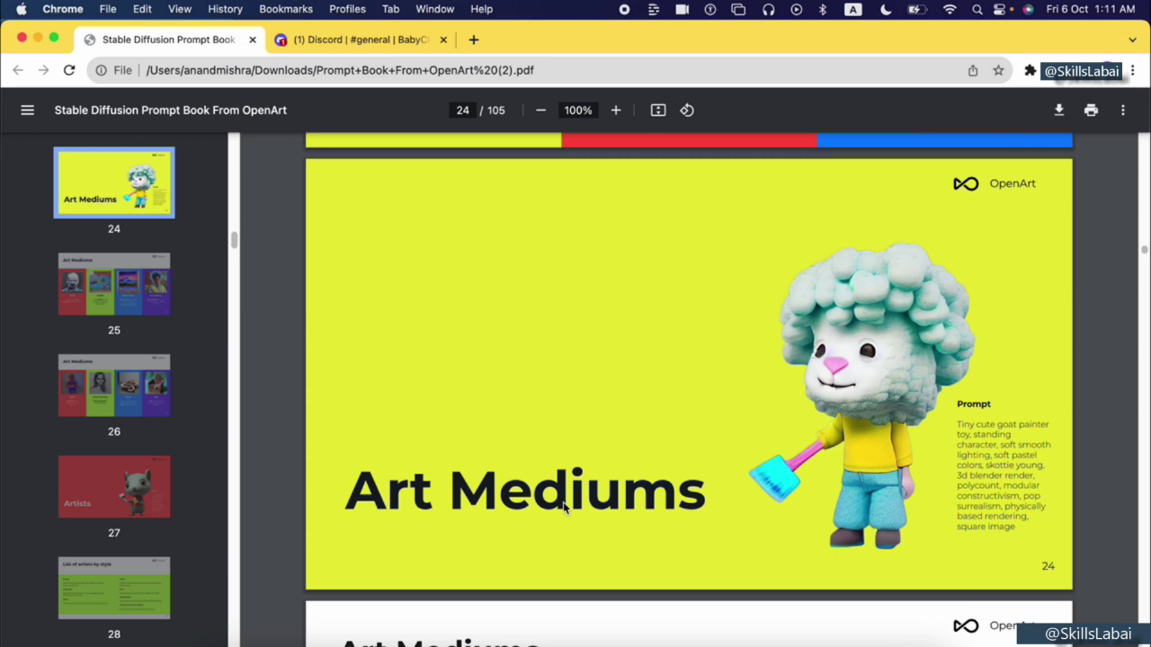
Examine the Nostalgic, Purple Neon and Sun Rays prompts on the Lighting page and the lens prompts on the page before it.
{"action": "scroll", "coordinate": [563, 508], "scroll_direction": "up", "scroll_amount": 10}
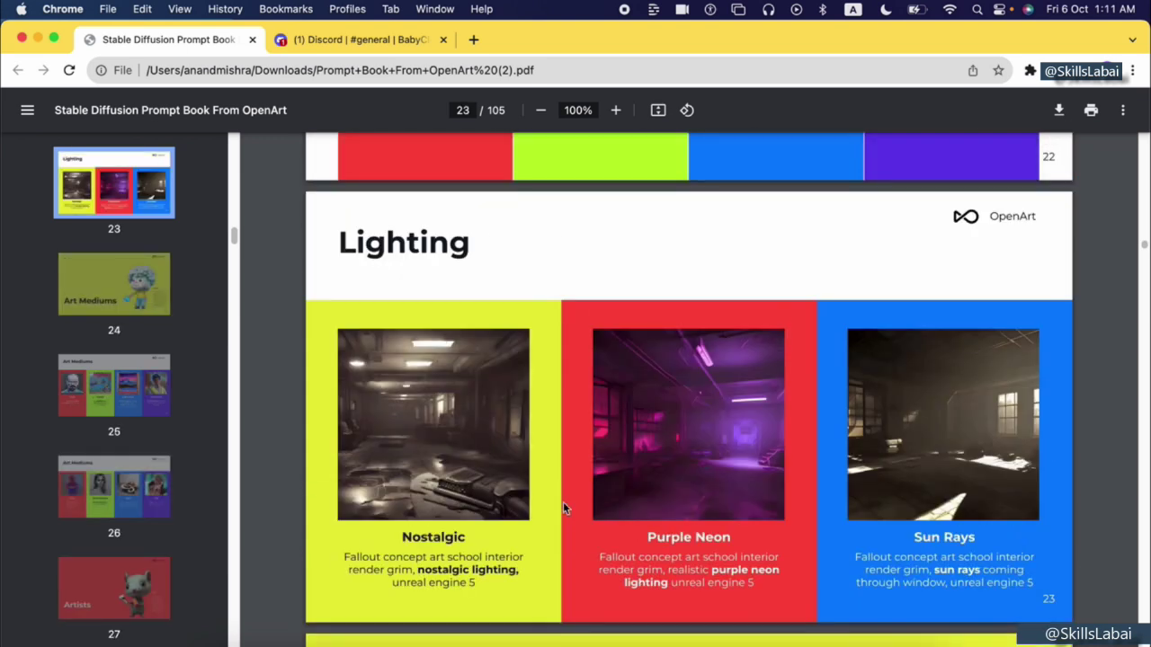
{"action": "scroll", "coordinate": [563, 504], "scroll_direction": "down", "scroll_amount": 5}
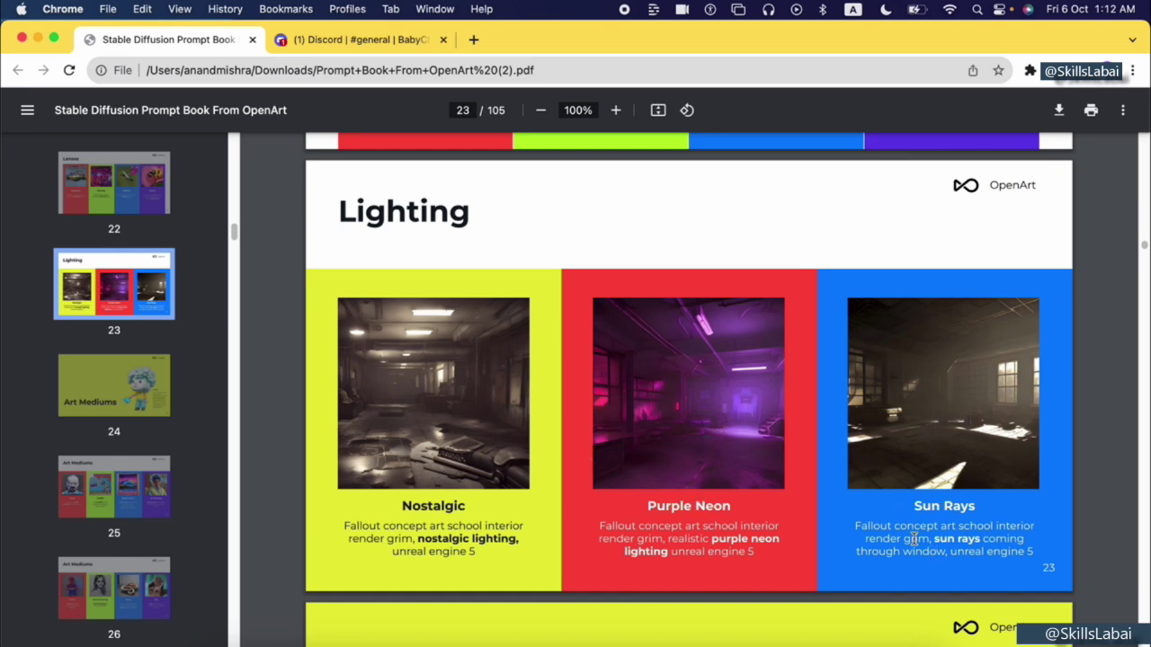
{"action": "scroll", "coordinate": [803, 420], "scroll_direction": "up", "scroll_amount": 5}
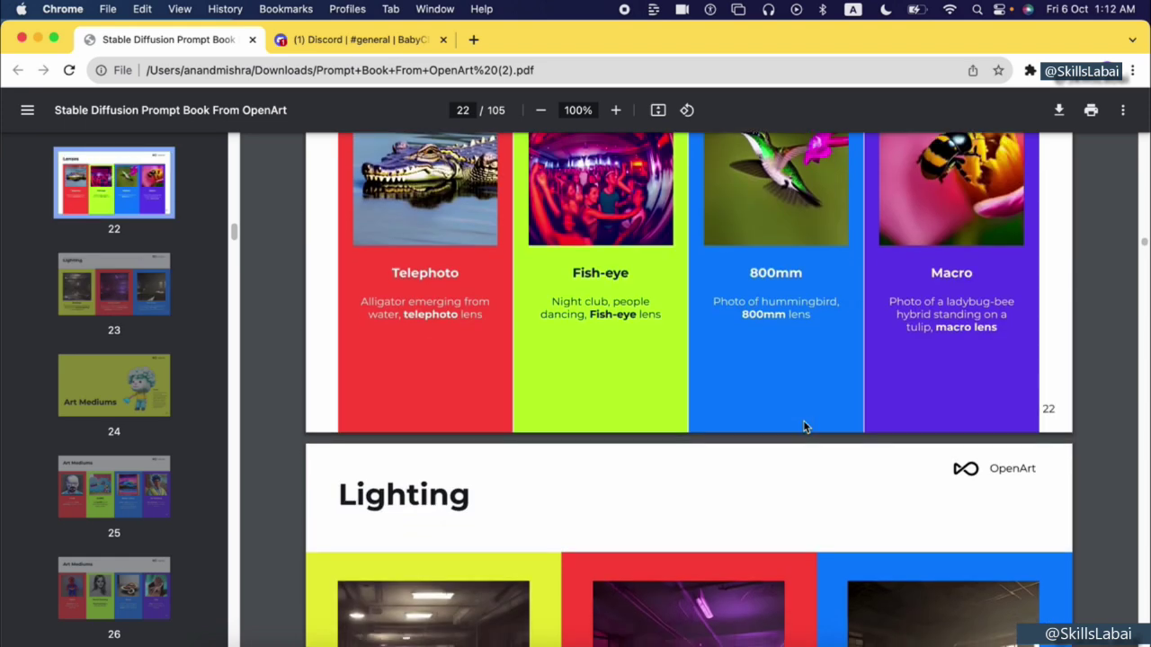
Find the "Photography Prompt - Mix and Match!" table and study its columns, highlighting the Style and Subject headings.
{"action": "scroll", "coordinate": [803, 421], "scroll_direction": "up", "scroll_amount": 3}
{"action": "scroll", "coordinate": [805, 426], "scroll_direction": "up", "scroll_amount": 15}
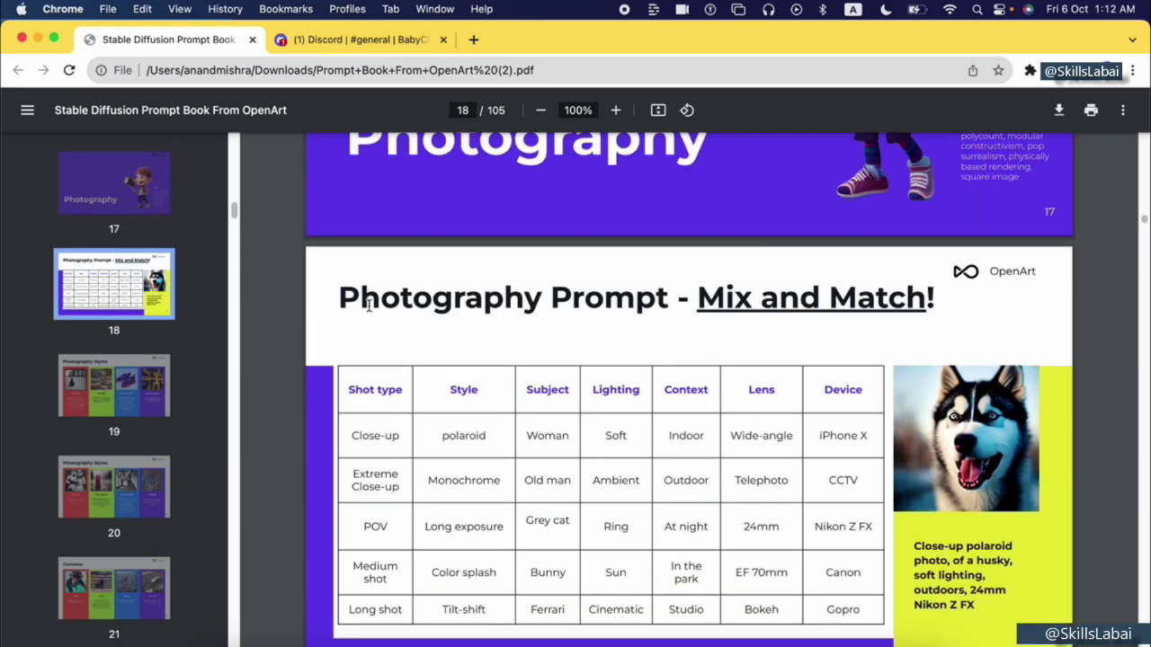
{"action": "left_click_drag", "start_coordinate": [339, 298], "coordinate": [984, 287]}
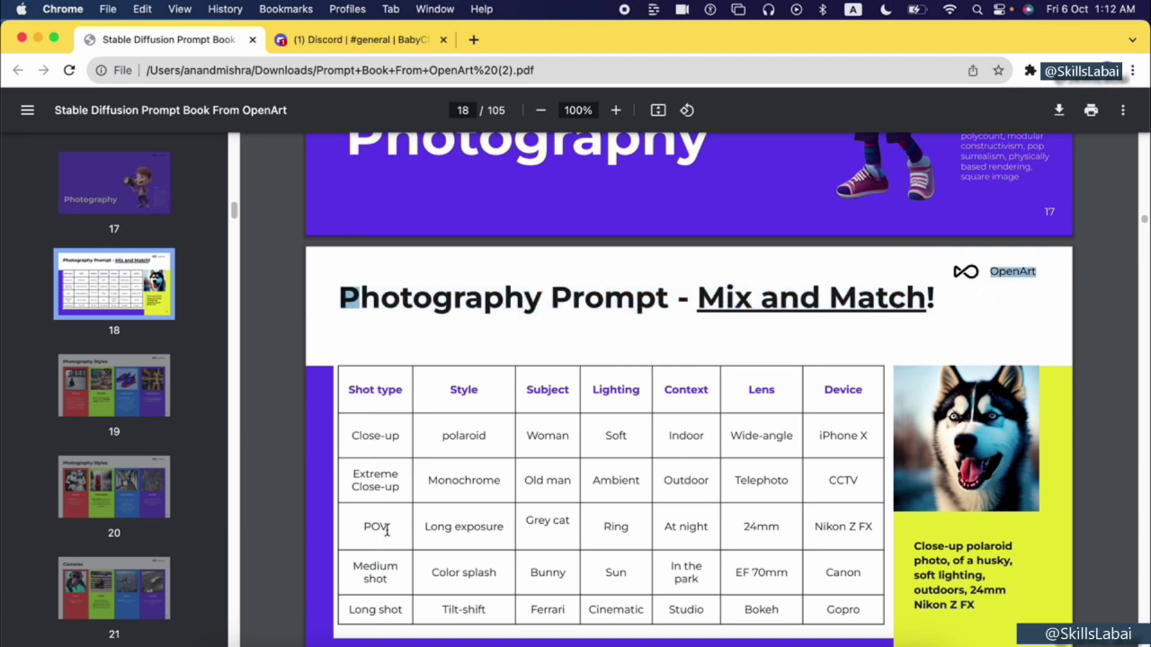
{"action": "left_click_drag", "start_coordinate": [444, 392], "coordinate": [489, 396]}
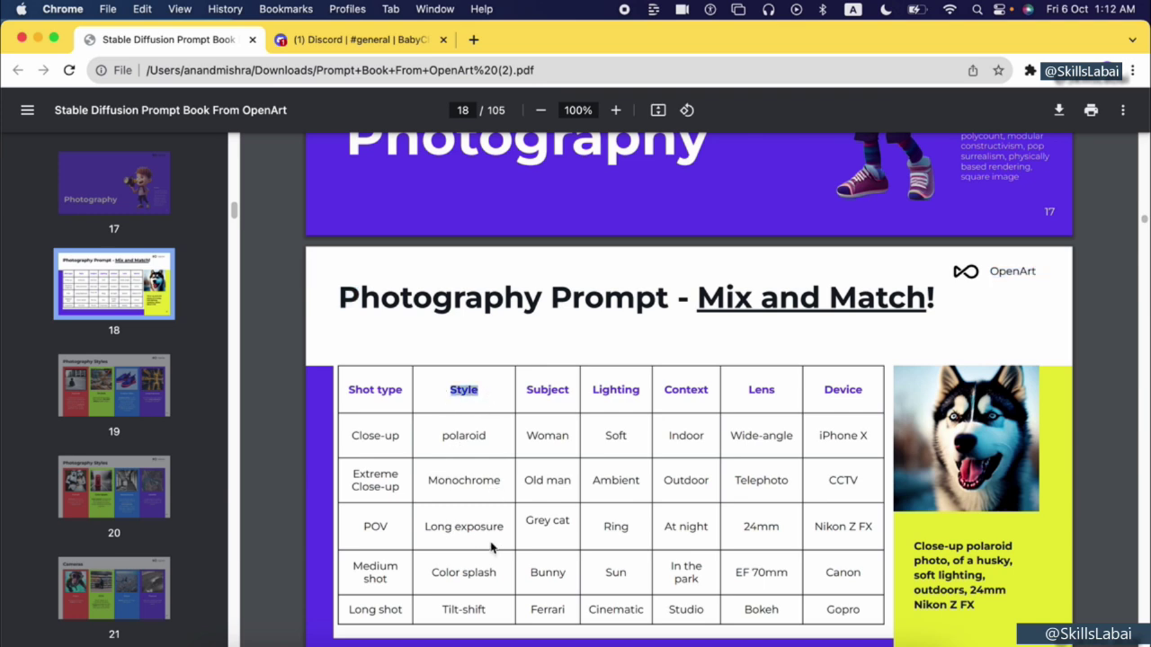
{"action": "left_click_drag", "start_coordinate": [525, 392], "coordinate": [575, 395]}
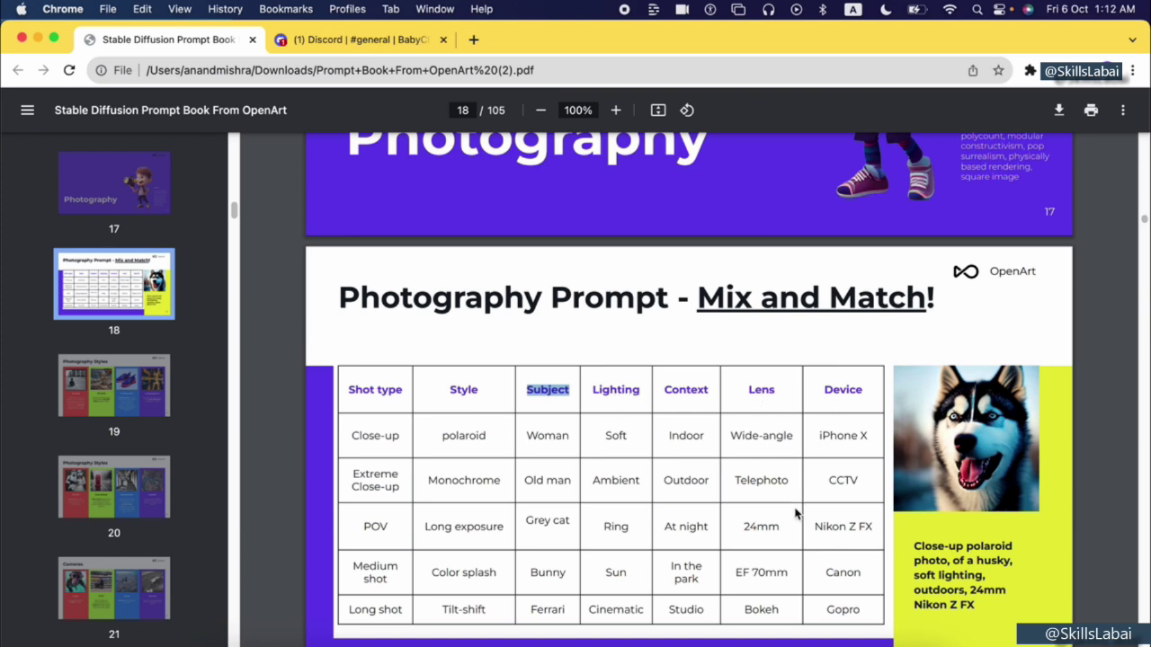
Return past the Photography cover to the About Modifiers page and read its explanation and list of modifier types.
{"action": "scroll", "coordinate": [798, 469], "scroll_direction": "up", "scroll_amount": 5}
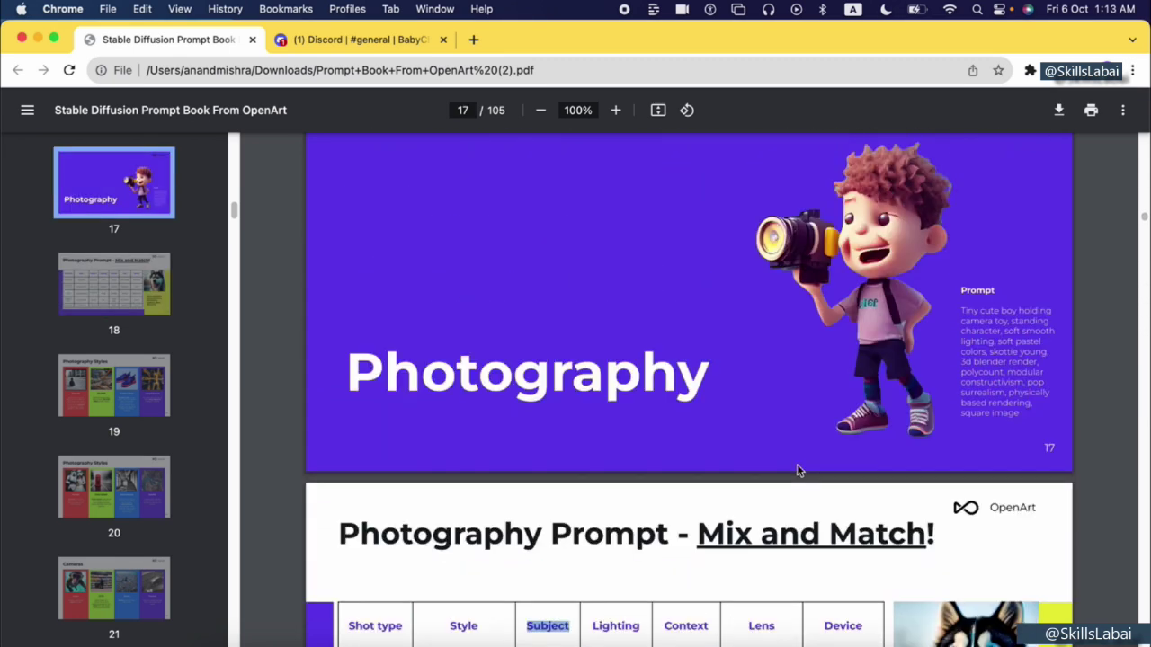
{"action": "scroll", "coordinate": [797, 469], "scroll_direction": "up", "scroll_amount": 5}
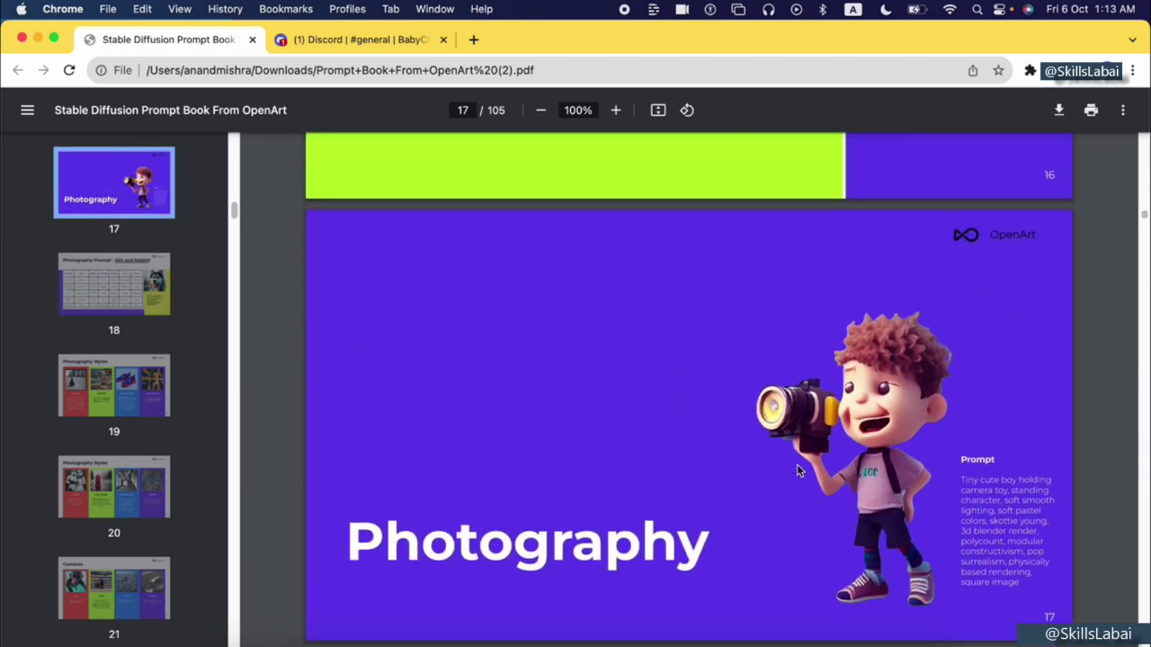
{"action": "scroll", "coordinate": [797, 470], "scroll_direction": "up", "scroll_amount": 1}
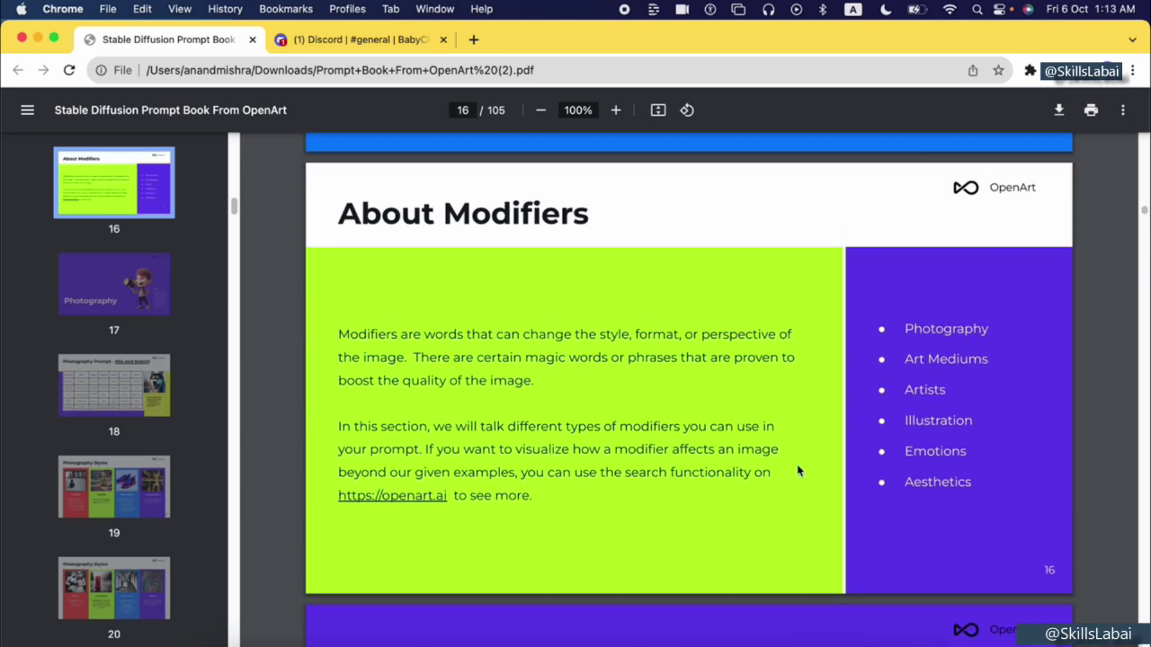